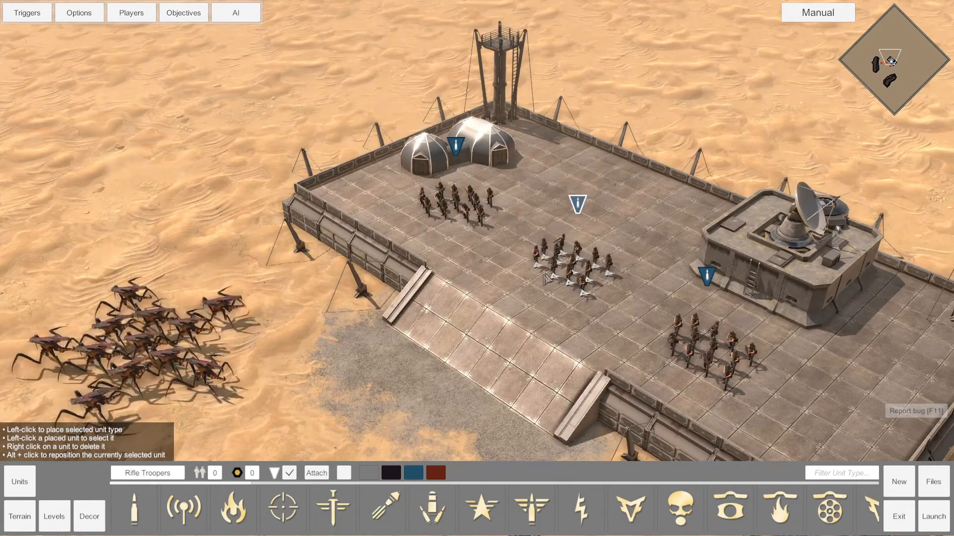
Step: Reposition the three Rifle Troopers squads into a line along the top of the platform's ramp
left_click(534, 268, "alt")
left_click(454, 201)
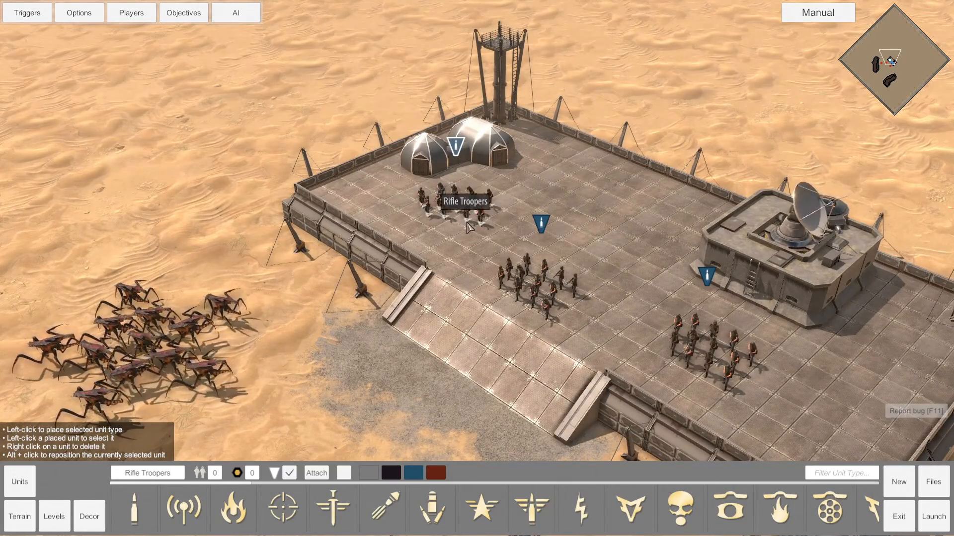
left_click(464, 251, "alt")
left_click(463, 248, "alt")
left_click(688, 346)
left_click(640, 336, "alt")
left_click(678, 304)
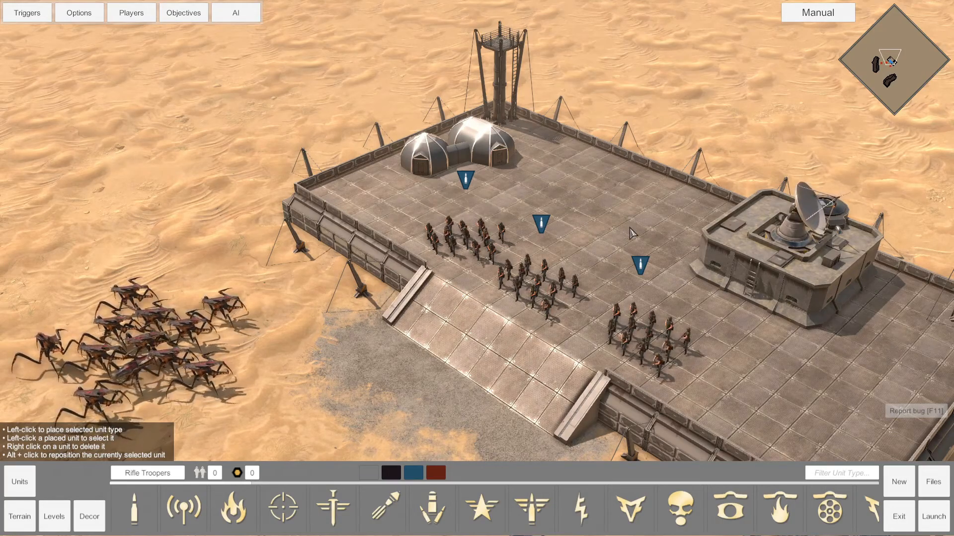
Step: Extend the base with an outpost platform decoration on its far side, between the watchtower and the satellite dish building
key("Down")
key("Up")
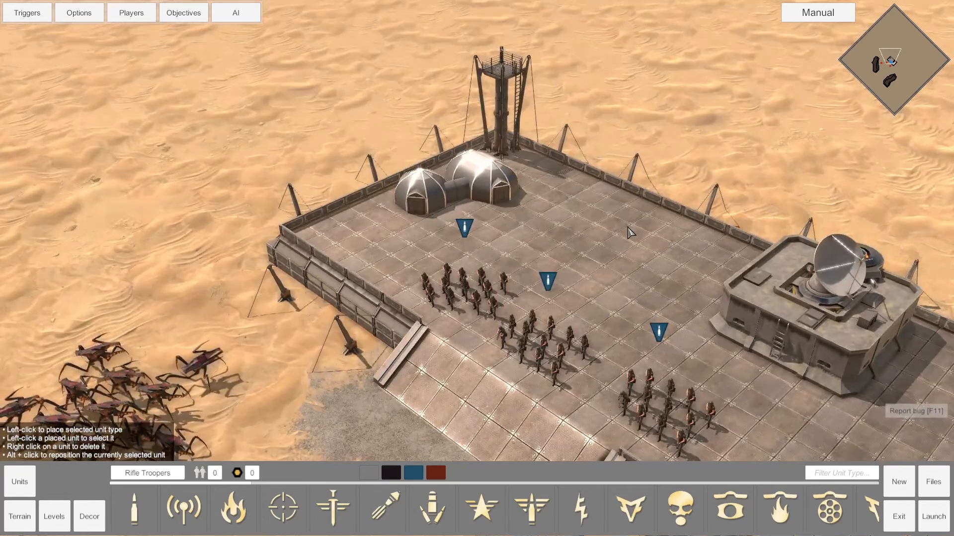
key("Right")
key("Left")
key("Up")
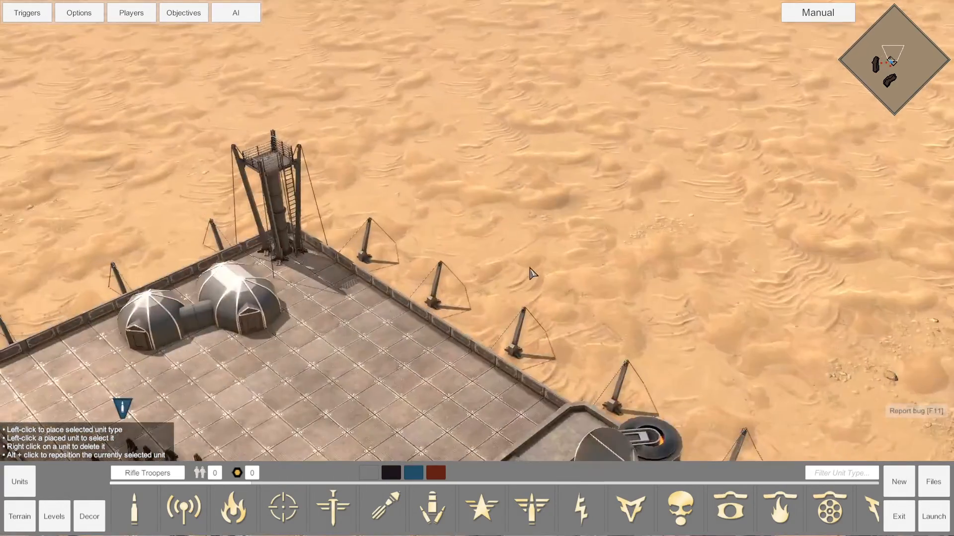
key("Down")
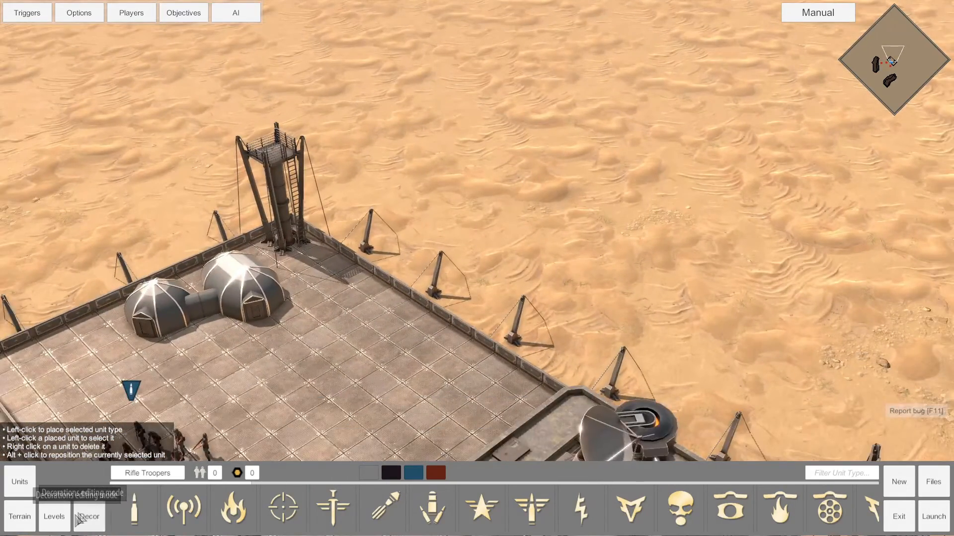
left_click(89, 516)
left_click(202, 474)
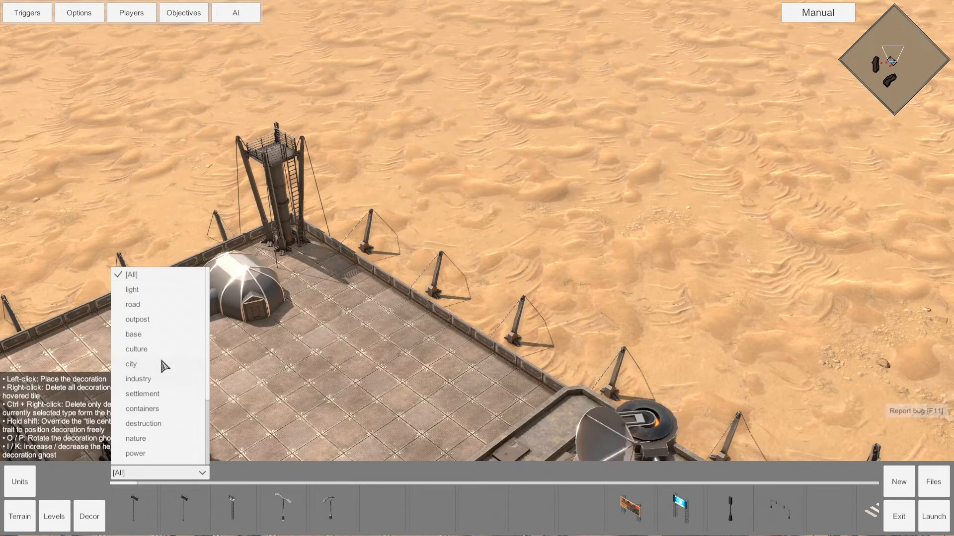
left_click(137, 320)
left_click(426, 507)
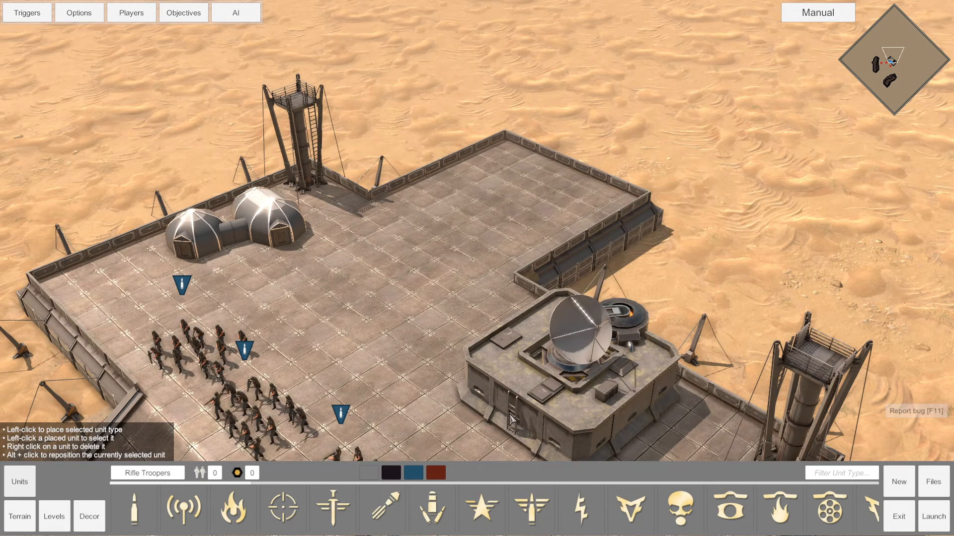
Step: Place a Radio Station for the blue player on the new platform extension
scroll(521, 511, "down", 6)
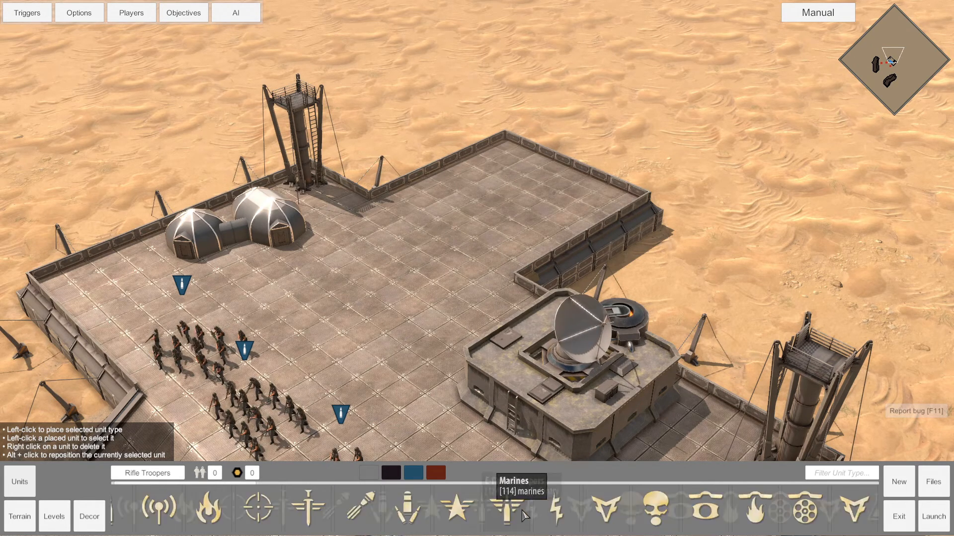
scroll(540, 511, "down", 12)
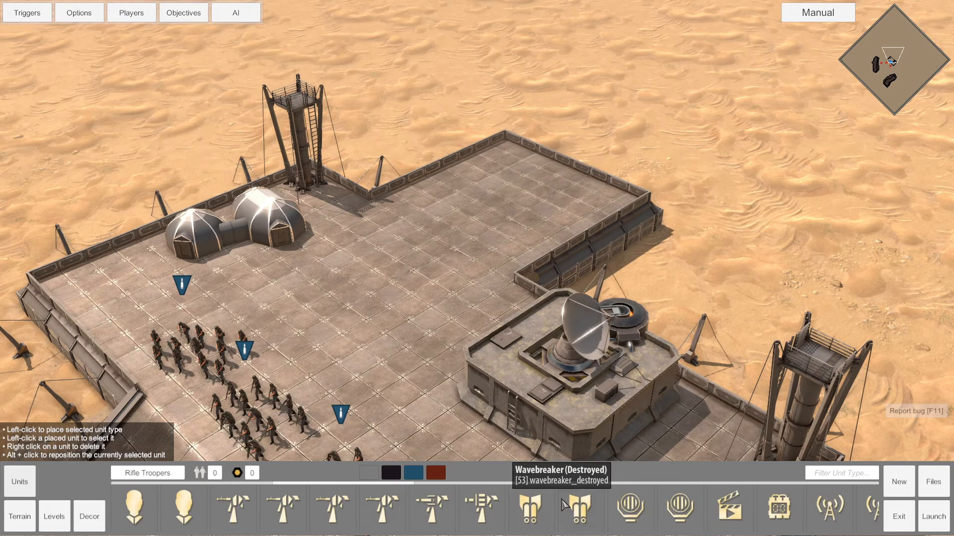
scroll(585, 505, "down", 7)
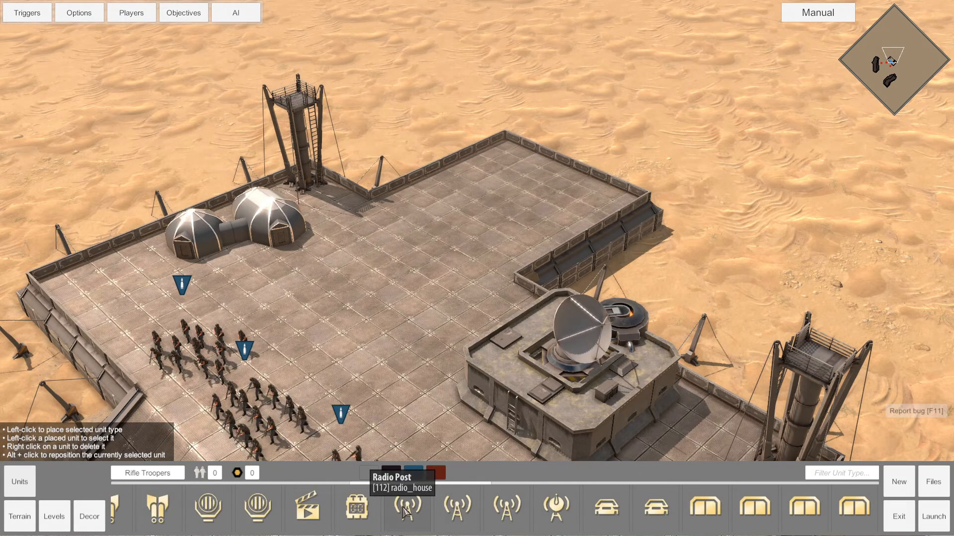
left_click(453, 509)
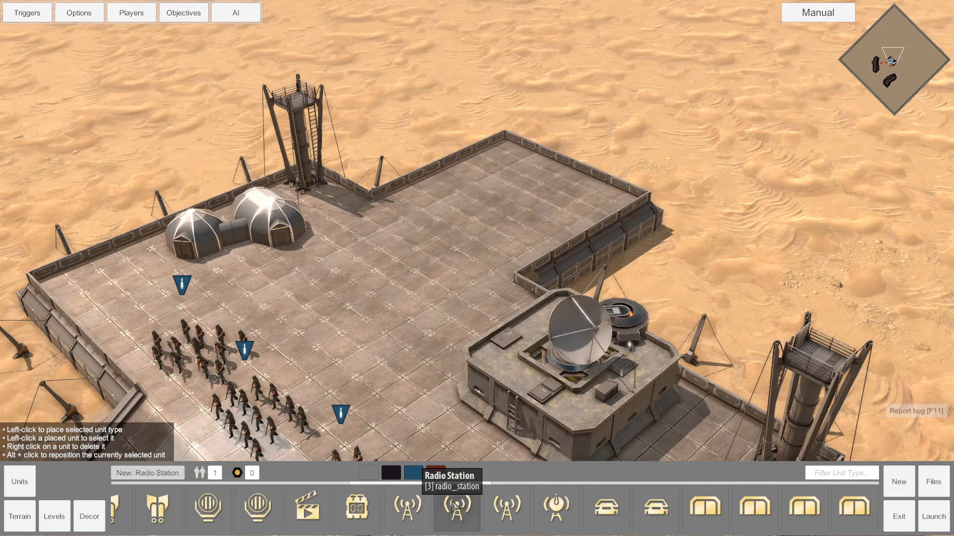
left_click(501, 195)
left_click(521, 195)
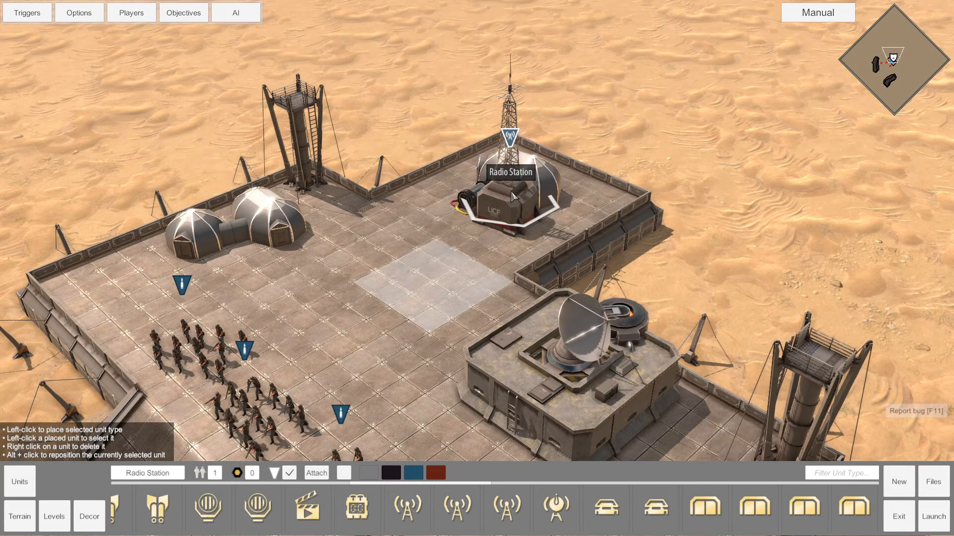
Step: Delete the Radio Station and place it again on the extension, rotated so its dome and antenna stand side by side
right_click(512, 194)
left_click(462, 509)
left_click(448, 247)
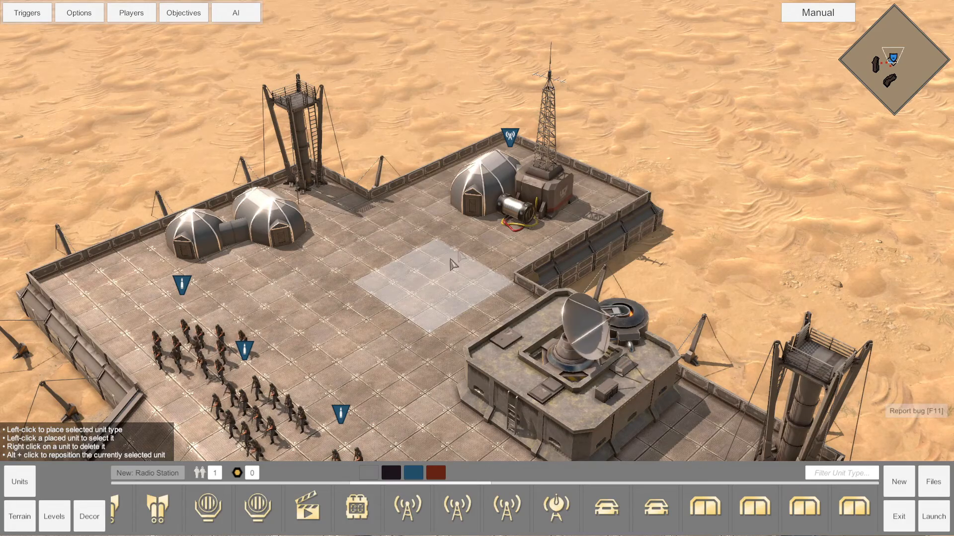
middle_click_drag(514, 200, 628, 371)
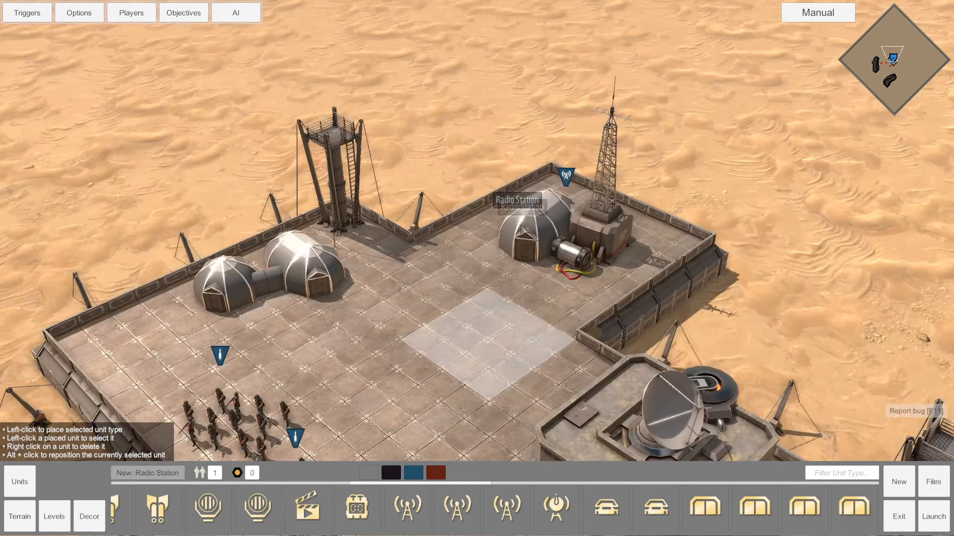
left_click(30, 15)
left_click(31, 16)
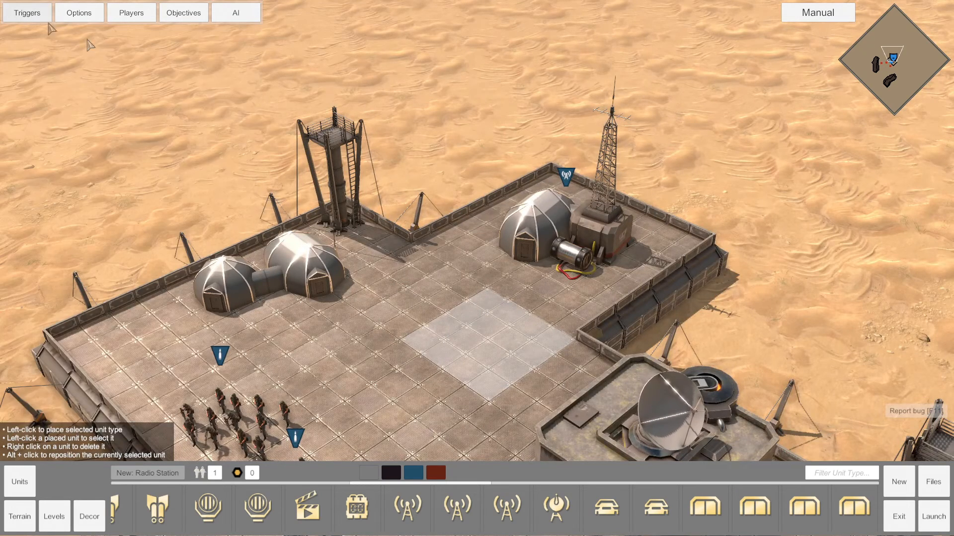
Step: Replace the blue player's Radio Station with one owned by Environment in the far corner of the extension
right_click(546, 231)
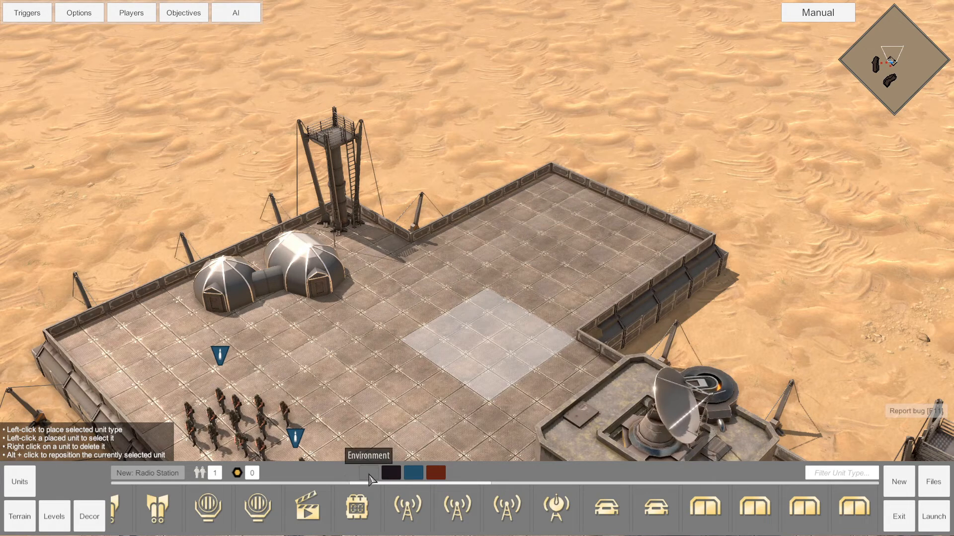
left_click(369, 476)
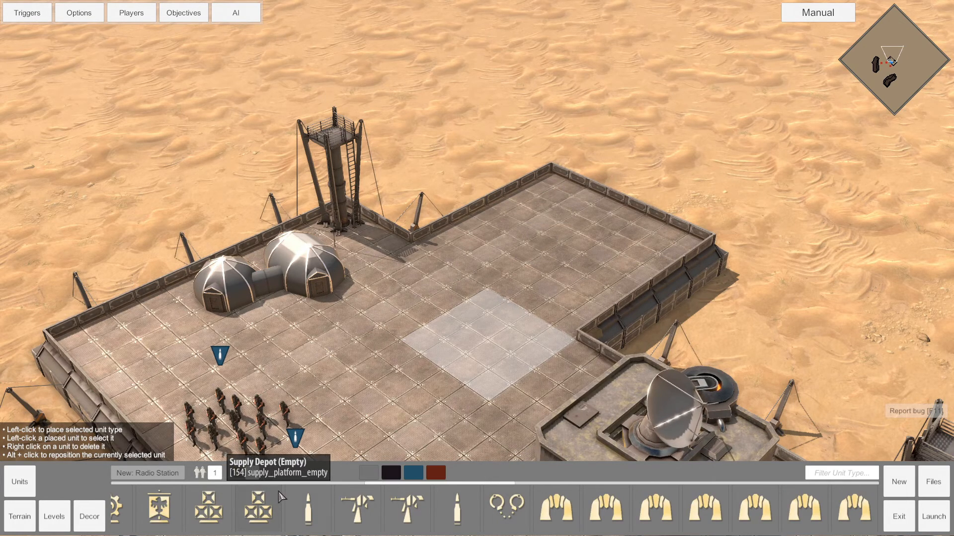
scroll(298, 504, "up", 5)
scroll(305, 507, "up", 3)
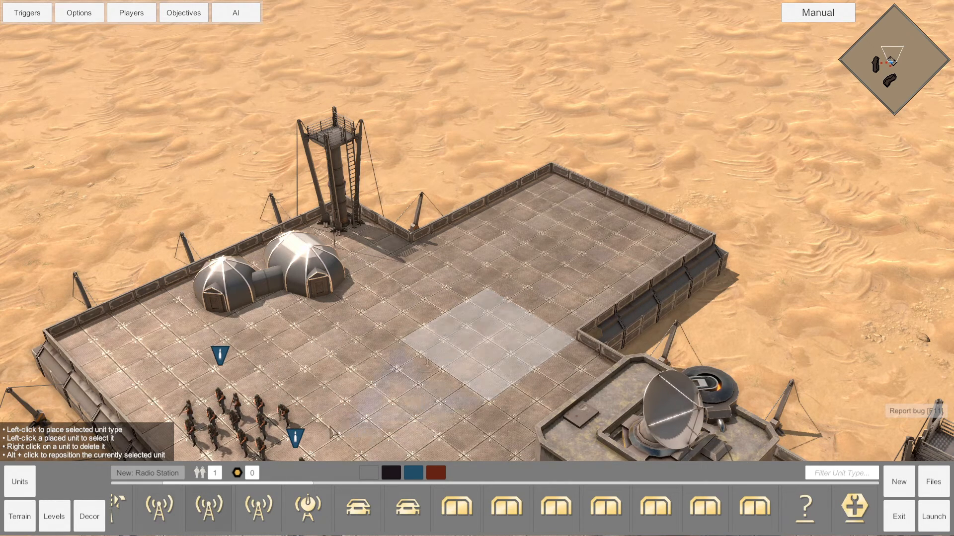
left_click(557, 210)
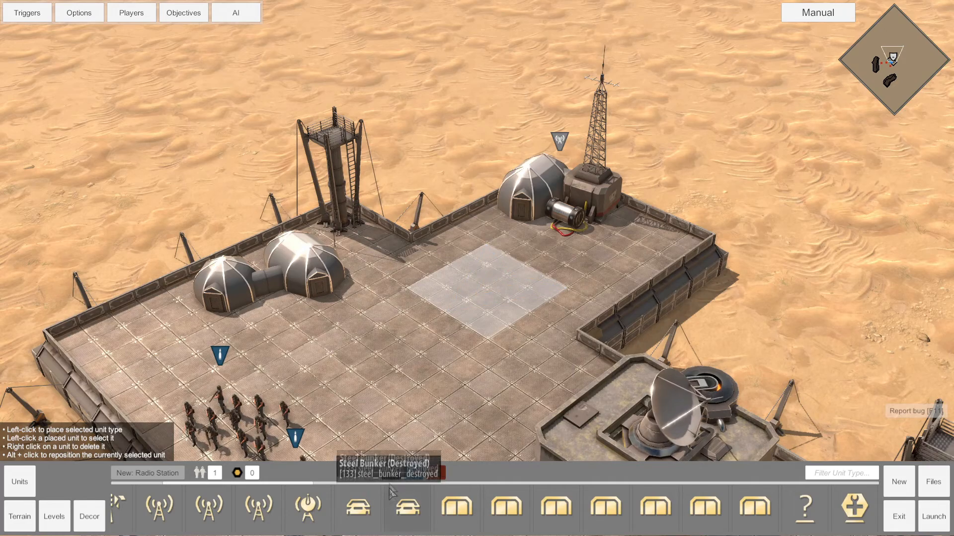
Step: Place a Capture Point owned by Environment beside the Radio Station's cylindrical tank
scroll(731, 515, "down", 18)
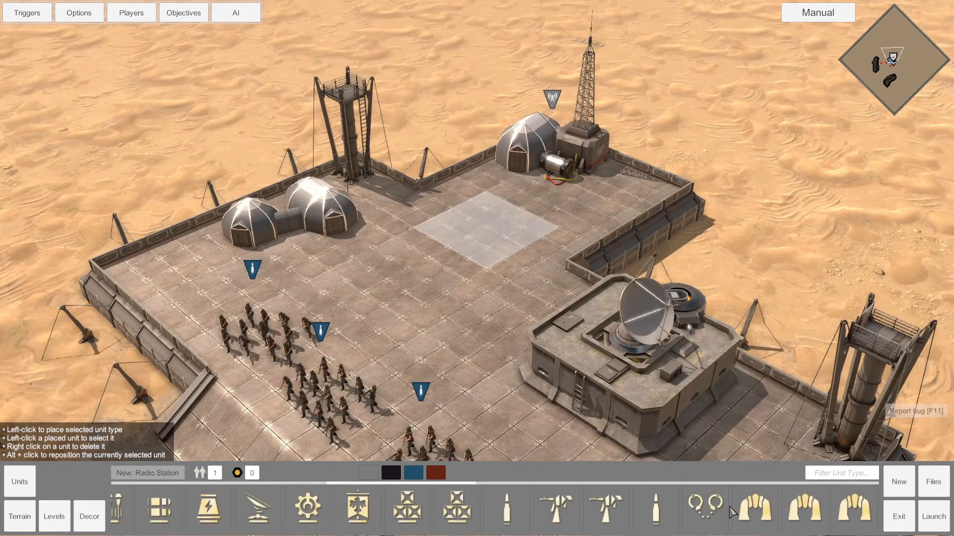
scroll(731, 515, "down", 15)
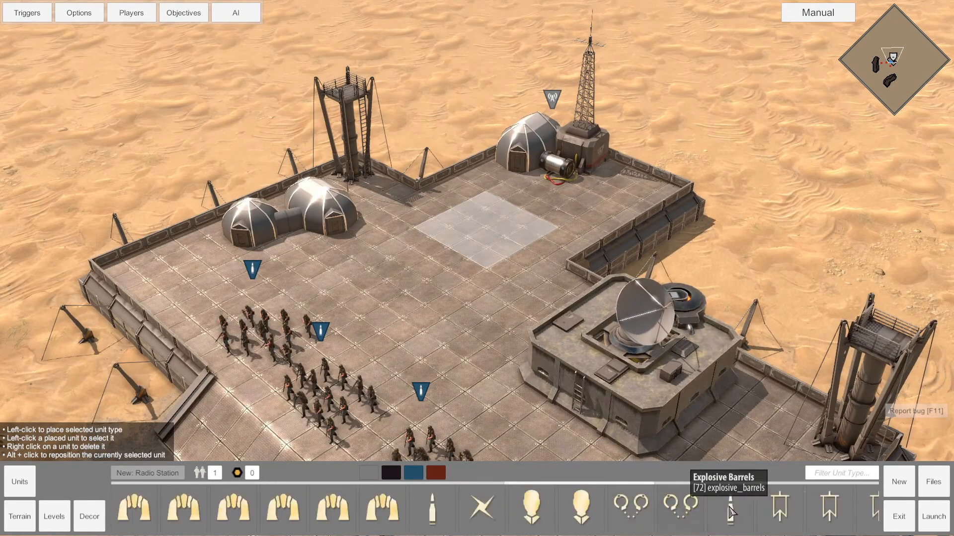
left_click(729, 509)
left_click(552, 178)
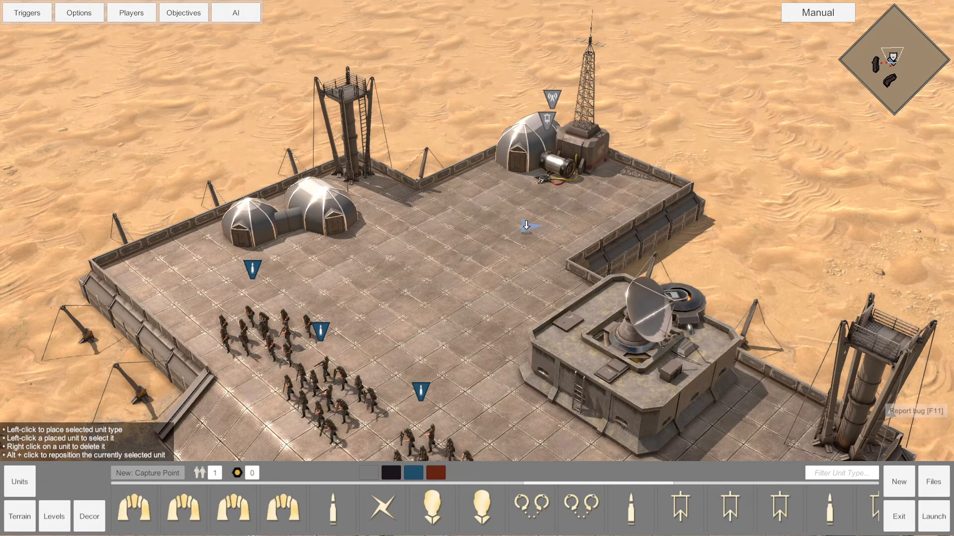
Step: Try out the Capture Site and Flag unit types next to the Radio Station
left_click(780, 509)
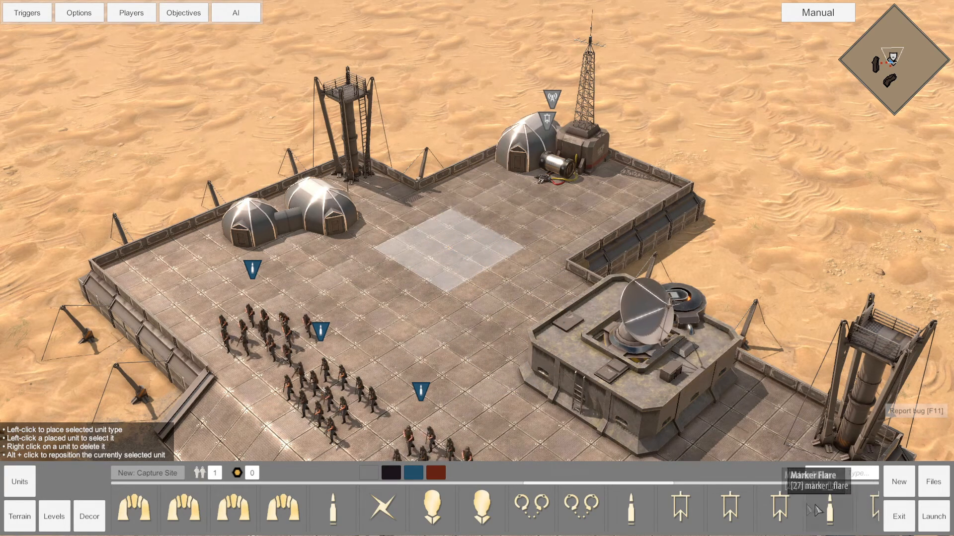
left_click(681, 506)
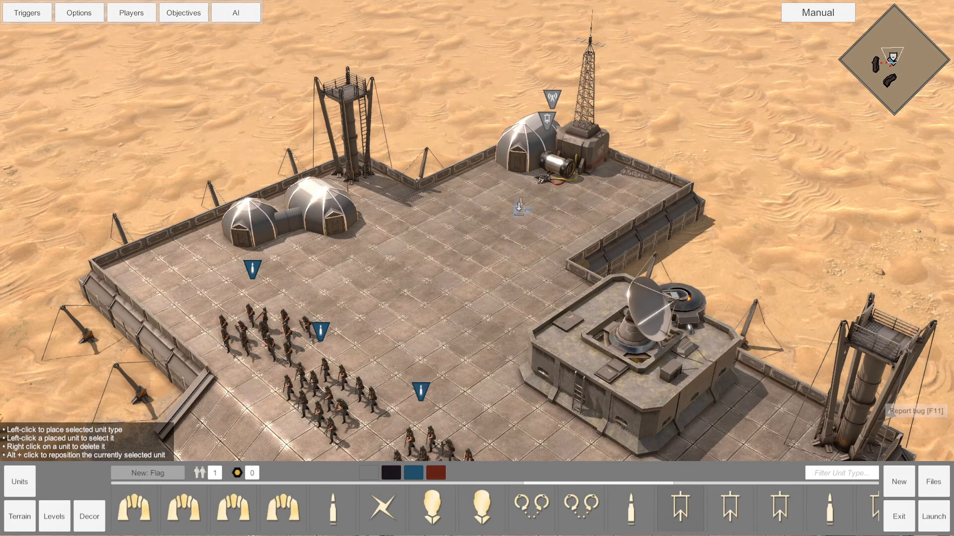
left_click(730, 507)
scroll(623, 351, "up", 5)
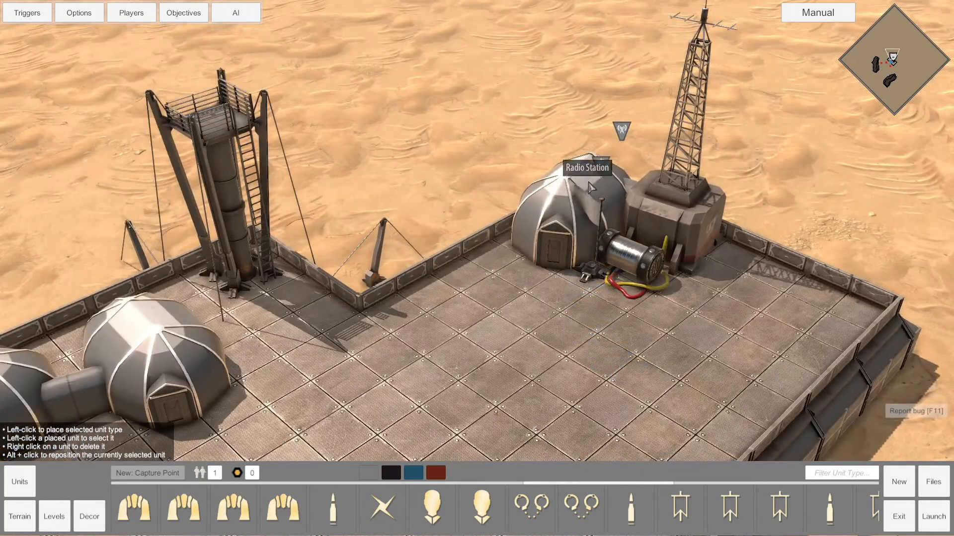
Step: Replace the flag and the old Capture Point with a new Capture Point in front of the Radio Station's dome
right_click(606, 165)
key("d")
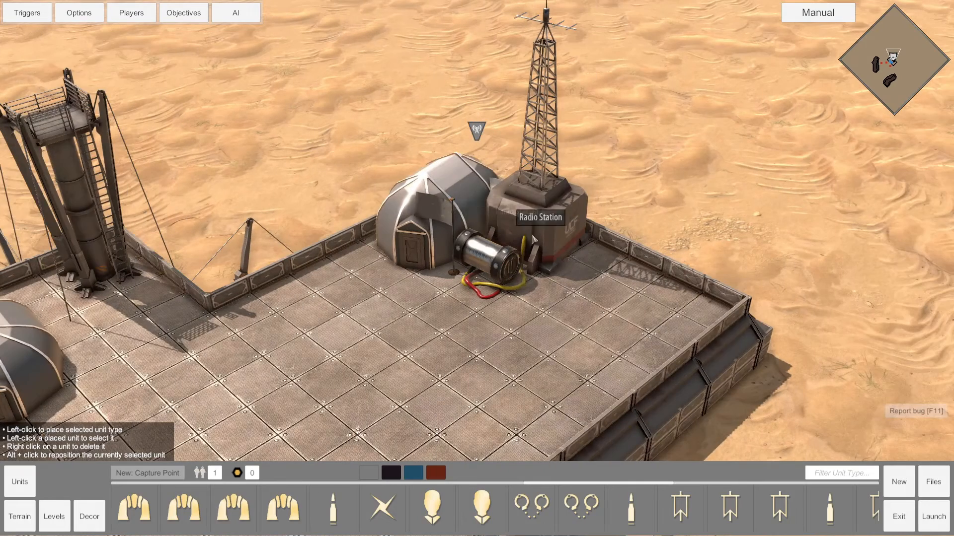
left_click(456, 208)
left_click(427, 288, "alt")
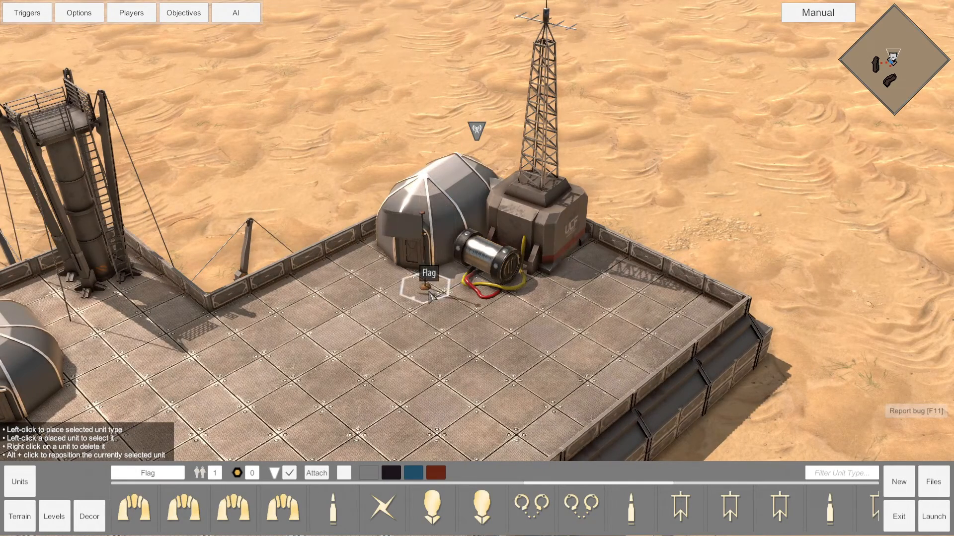
right_click(428, 289)
left_click(731, 506)
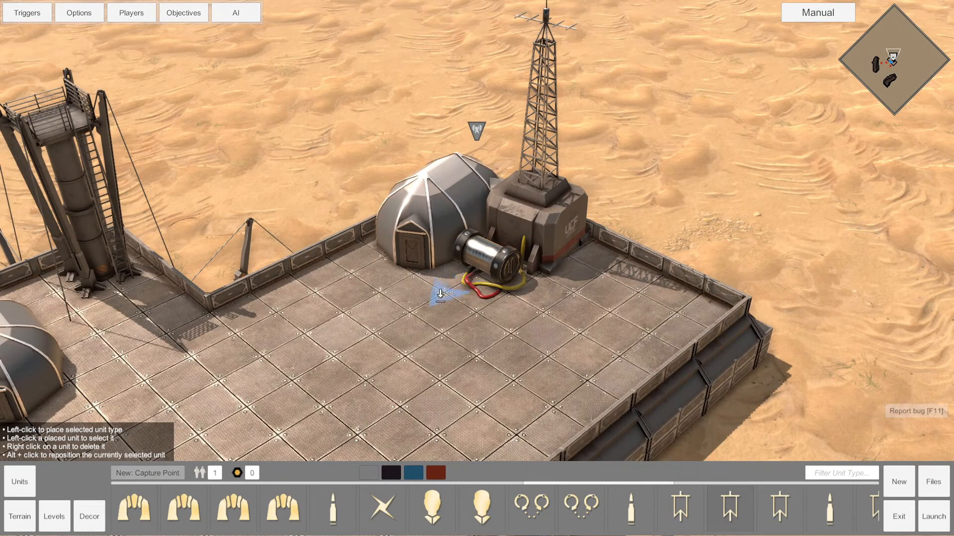
left_click(437, 291)
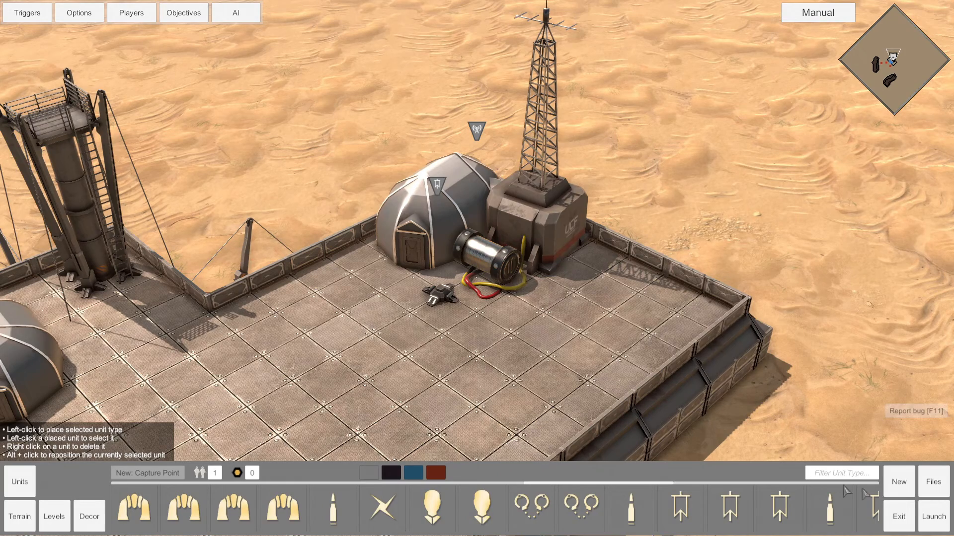
Step: Launch the scenario to check the capture areas of the Radio Station and Capture Point, and return to the editor
left_click(937, 522)
left_click(416, 306)
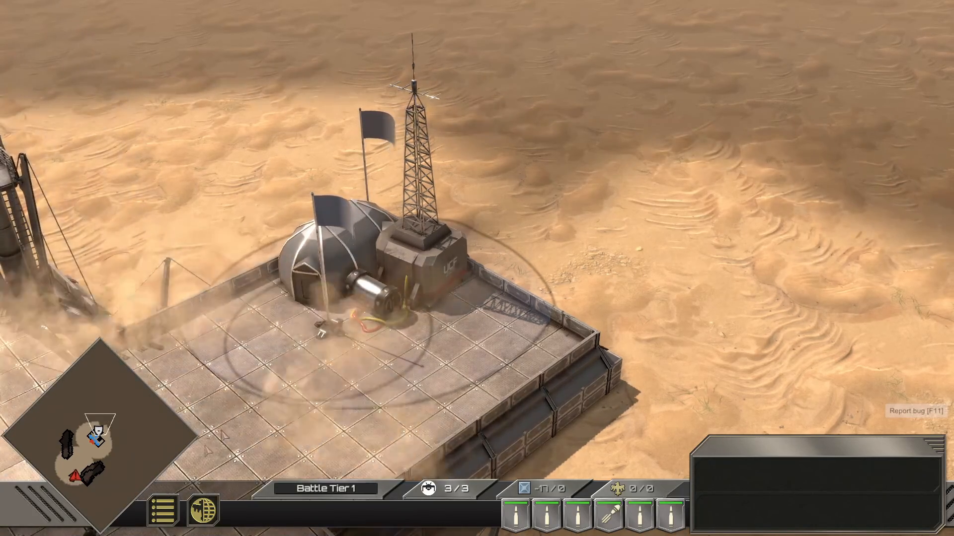
key("Escape")
left_click(458, 373)
left_click(397, 308)
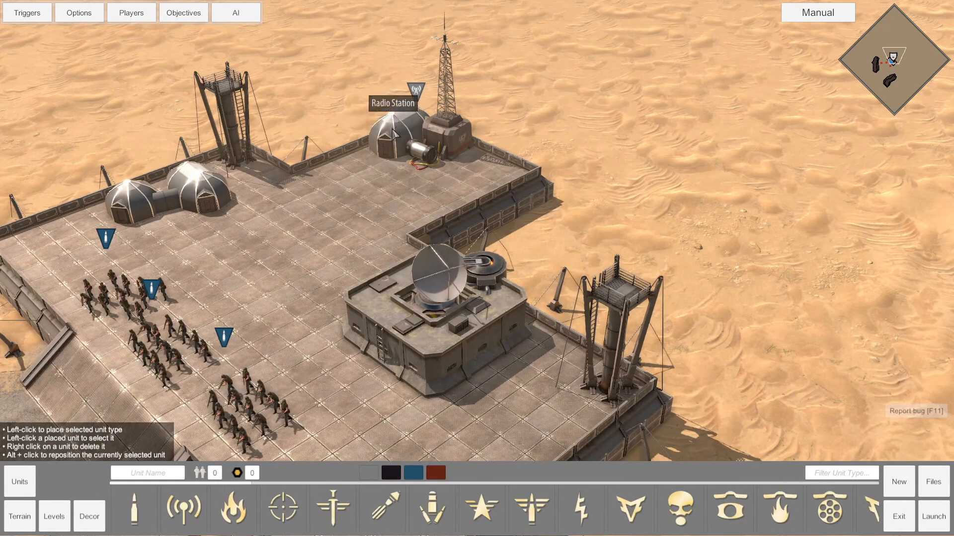
Step: Place two Delivery Platforms owned by Environment side by side on the extension in front of the Radio Station
middle_click_drag(335, 218, 468, 336)
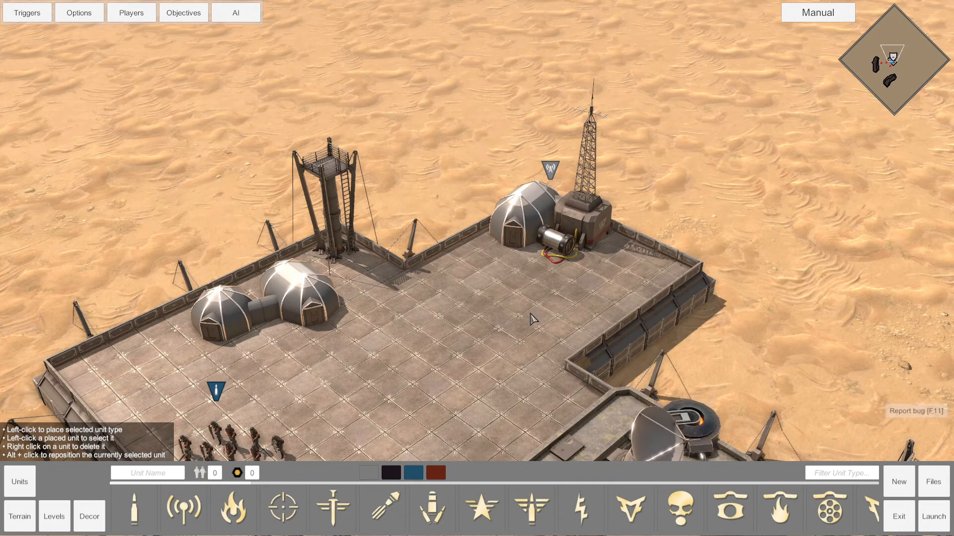
left_click(375, 473)
scroll(496, 508, "down", 8)
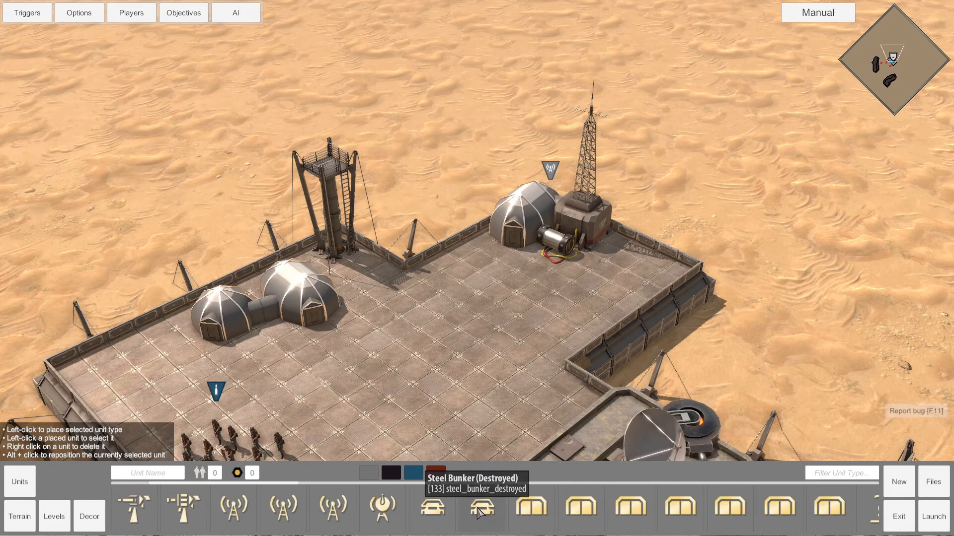
scroll(480, 513, "down", 3)
left_click(333, 511)
left_click(623, 283)
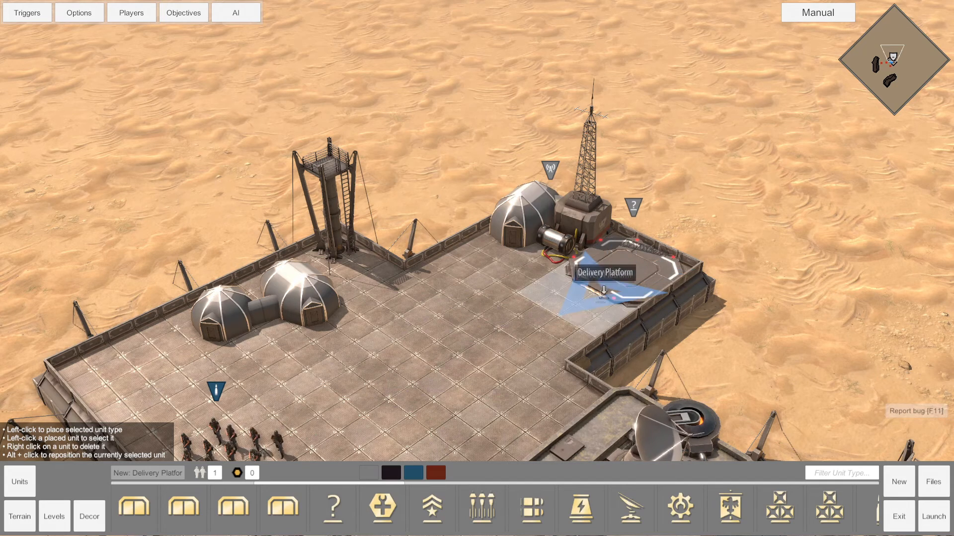
left_click(554, 329)
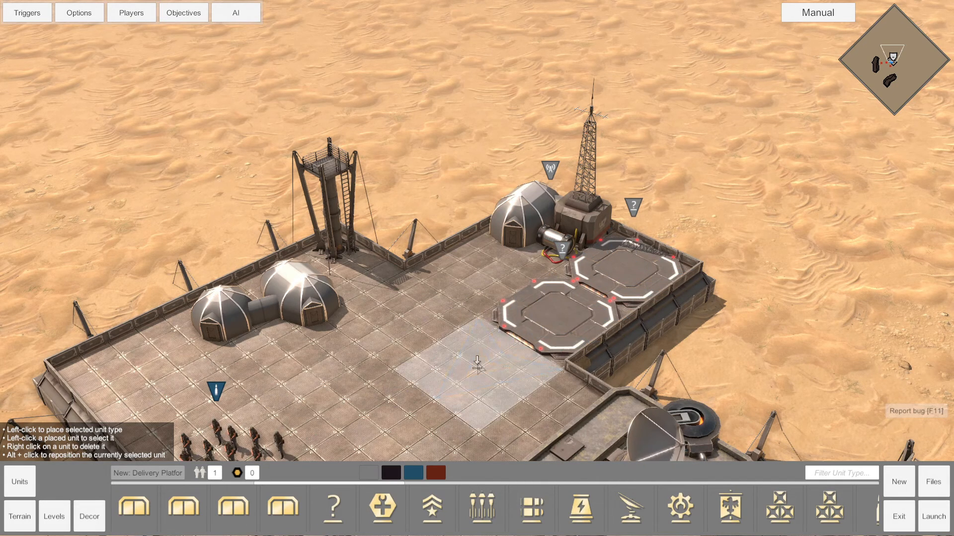
Step: Attach the Delivery Platform nearest the extension's outer corner to the Radio Station
left_click(632, 268)
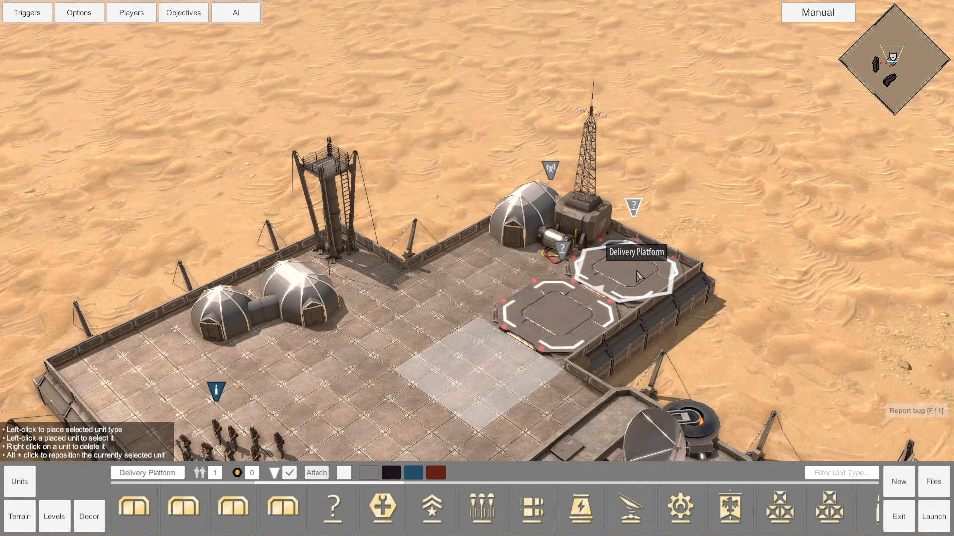
left_click(878, 90)
left_click_drag(877, 87, 878, 84)
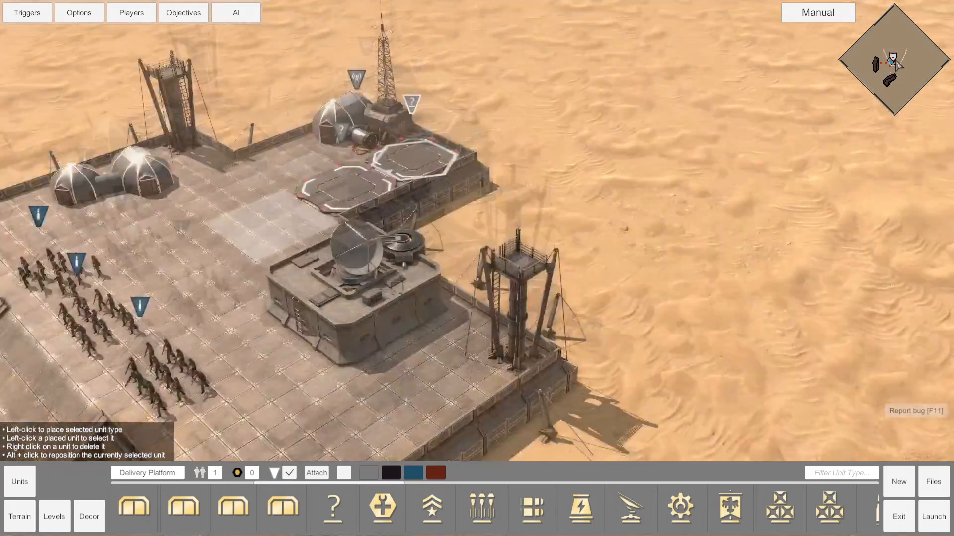
left_click_drag(897, 66, 892, 59)
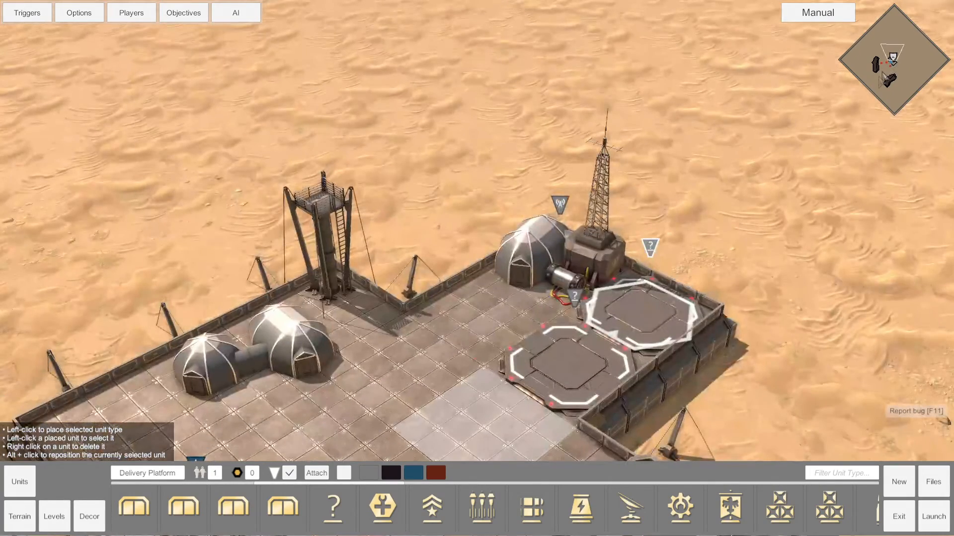
left_click(560, 256)
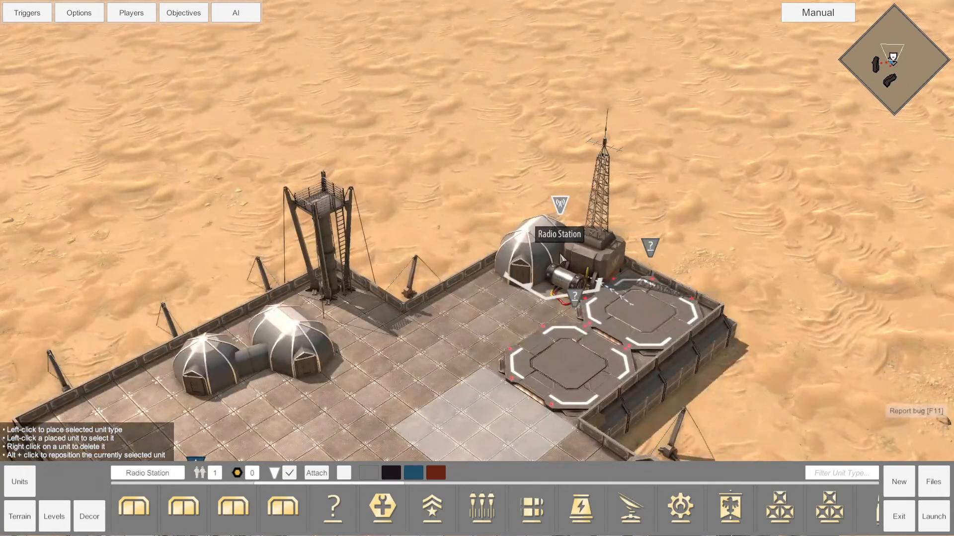
Step: Attach the second Delivery Platform to the Radio Station and check the links between the station and both platforms
left_click(561, 356)
left_click(546, 254)
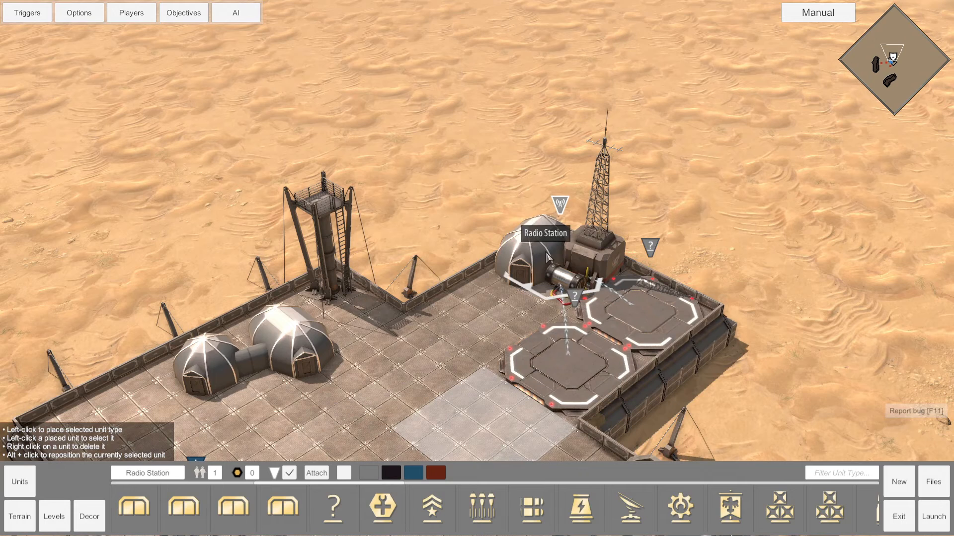
left_click(470, 323)
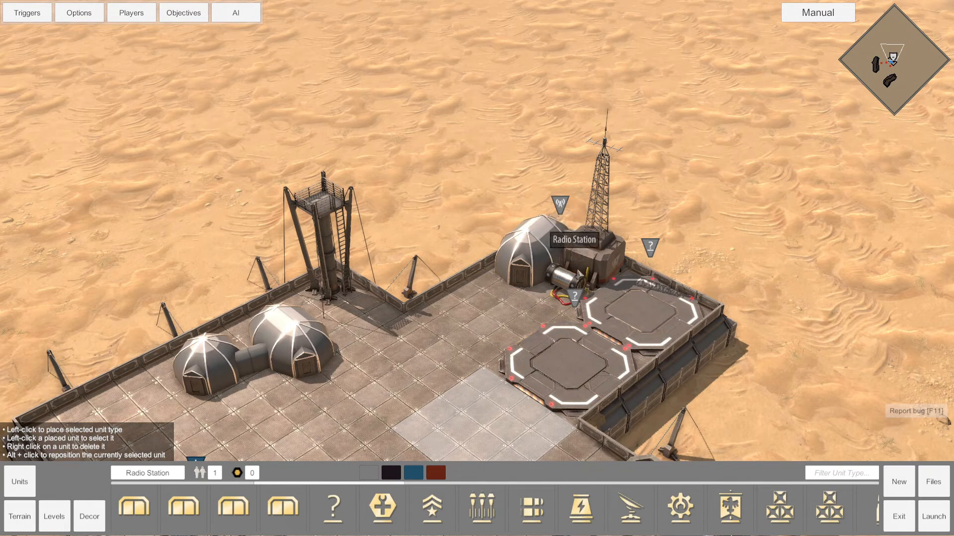
left_click(609, 330)
left_click(632, 316)
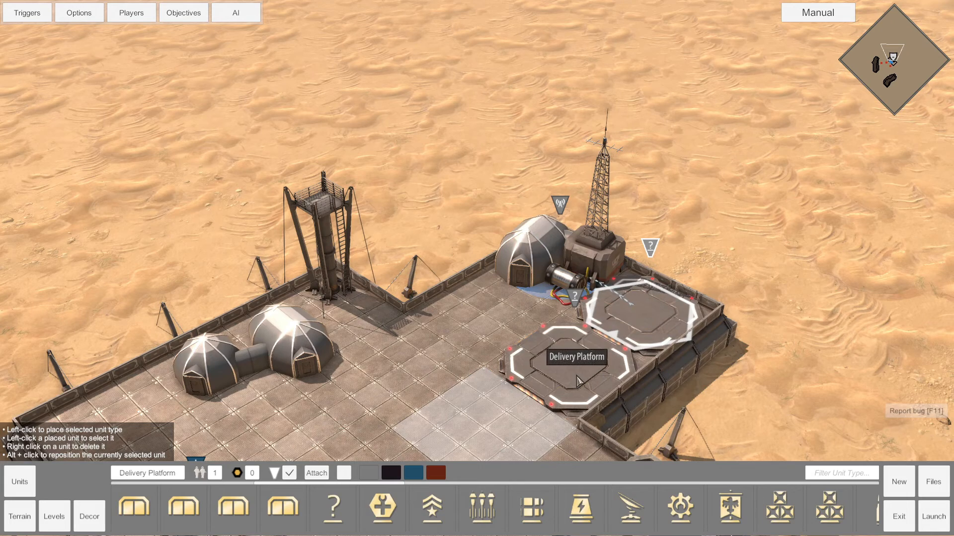
left_click(564, 262)
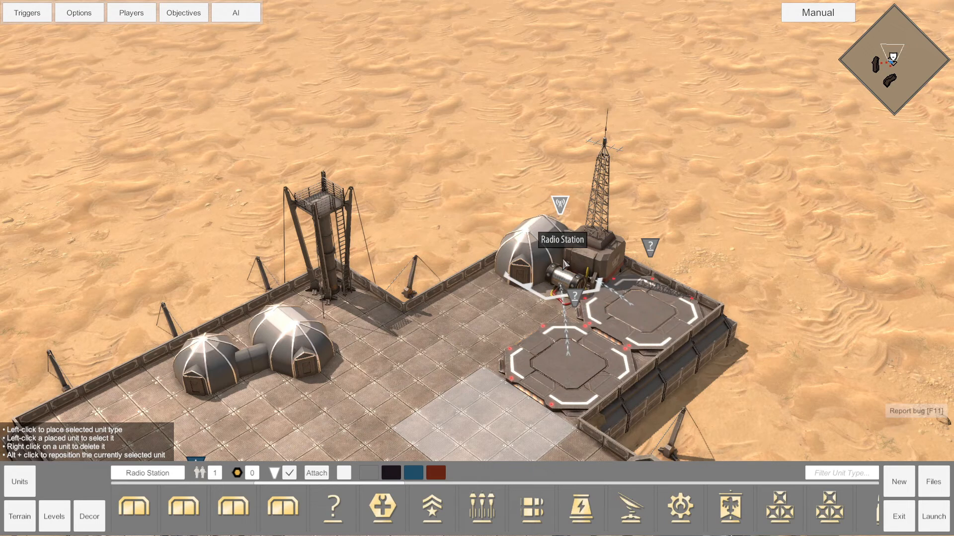
left_click(567, 354)
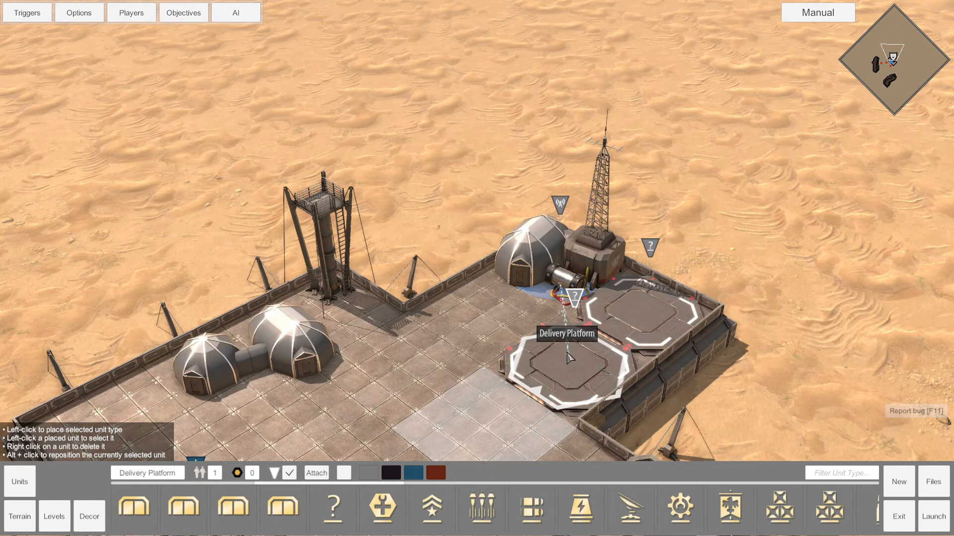
left_click(458, 385)
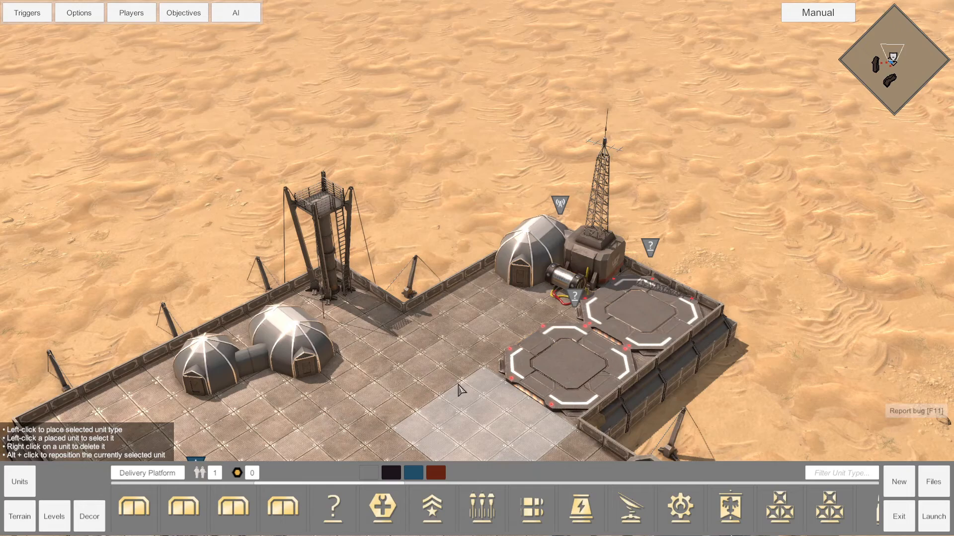
Step: Place three Supply Depots owned by Environment on the sand outside the wall beside the Delivery Platforms
left_click(780, 507)
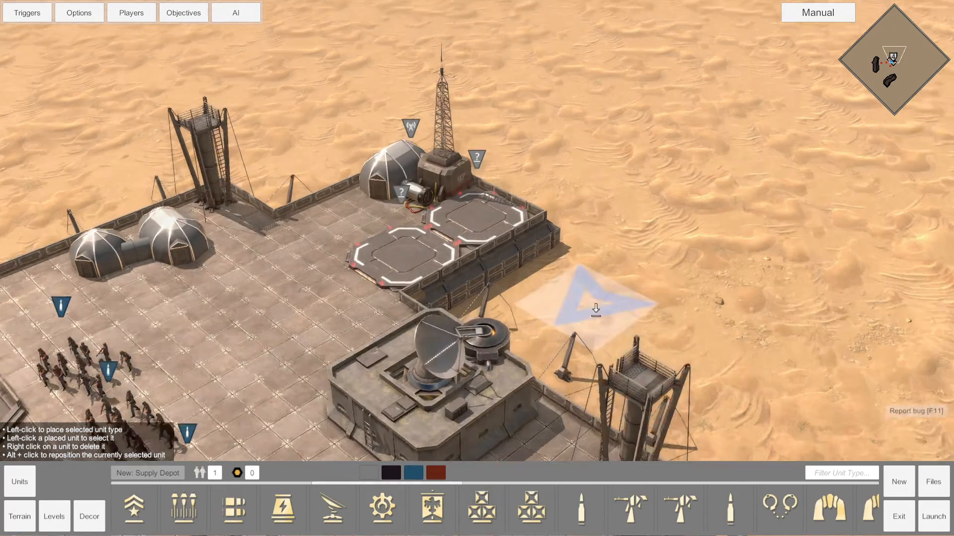
left_click(551, 323)
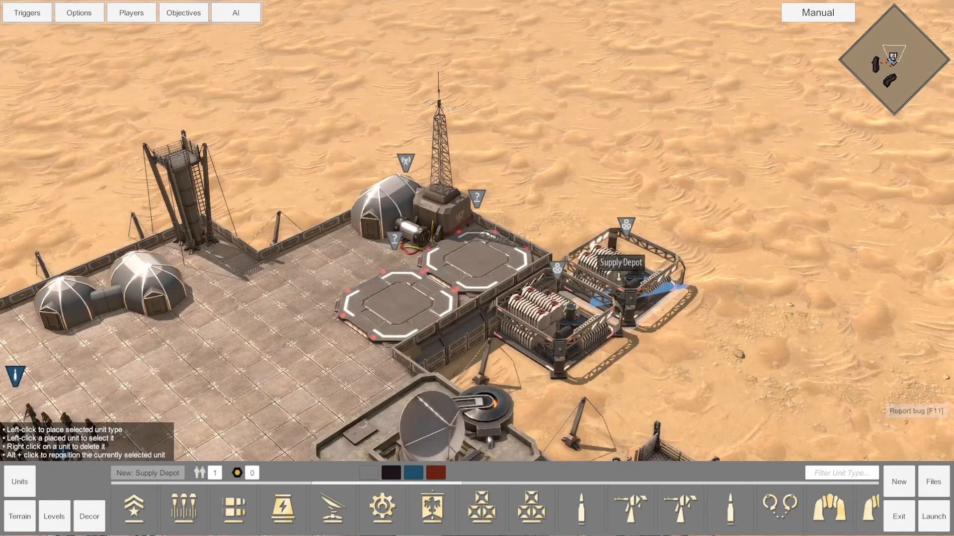
left_click(552, 241)
Step: Attach each of the three Supply Depots to the Radio Station
left_click(559, 204)
left_click(316, 473)
left_click(404, 213)
left_click(613, 264)
left_click(318, 476)
left_click(403, 212)
left_click(558, 300)
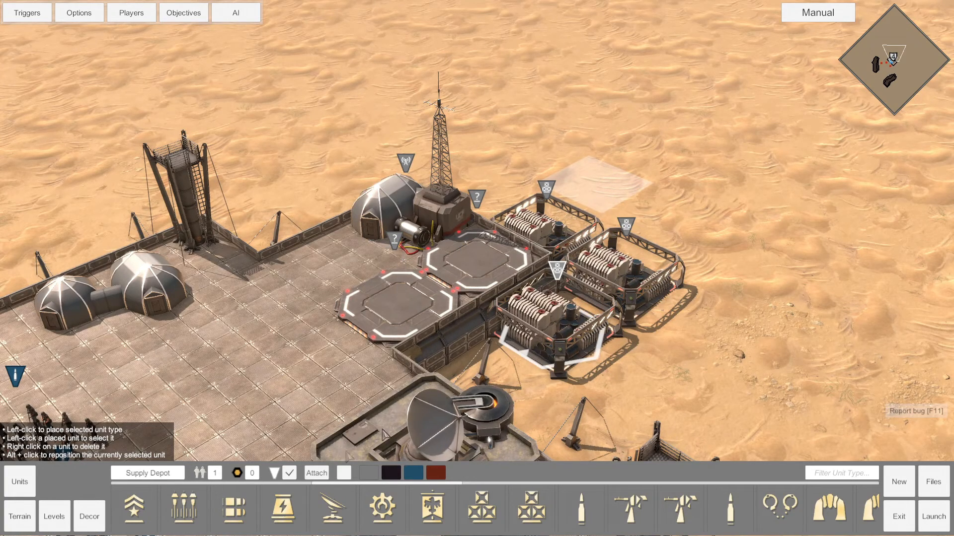
left_click(317, 473)
left_click(404, 195)
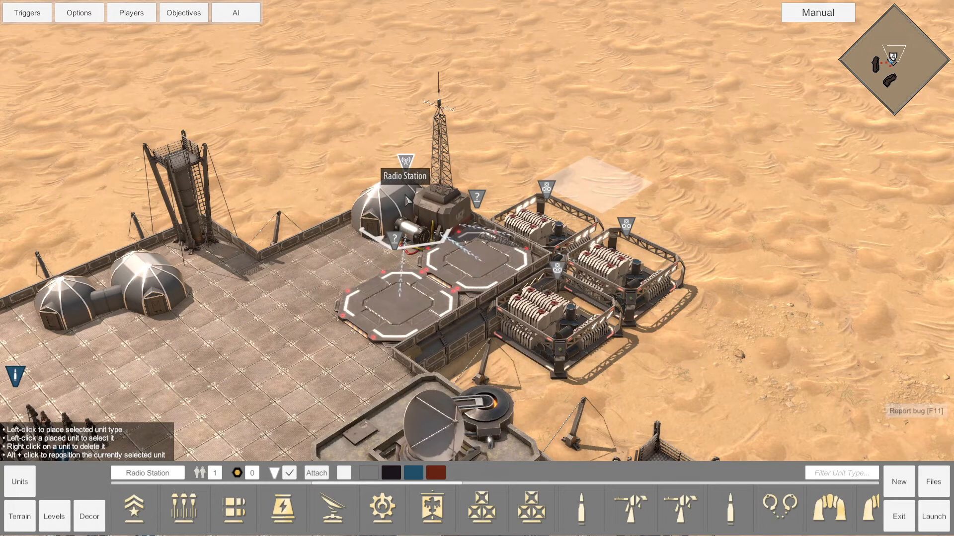
left_click(559, 342)
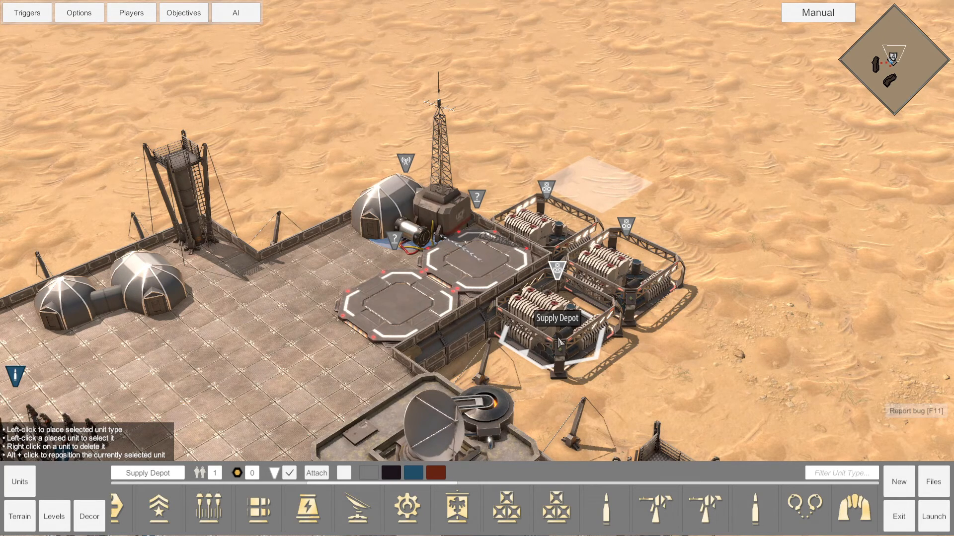
Step: Place two Drop Sites on the base platform, one beside the domes and one in the corner near the far watchtower
scroll(646, 358, "up", 1)
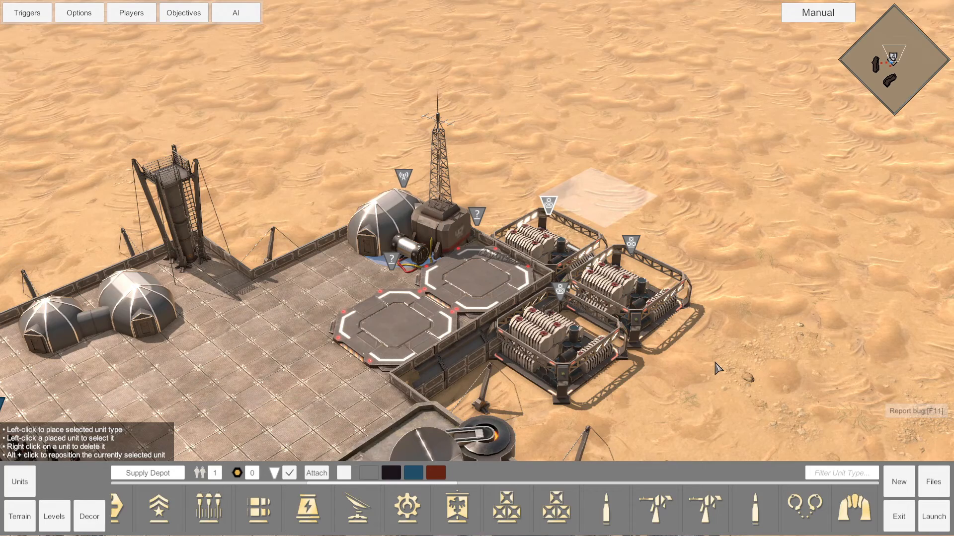
scroll(718, 367, "down", 2)
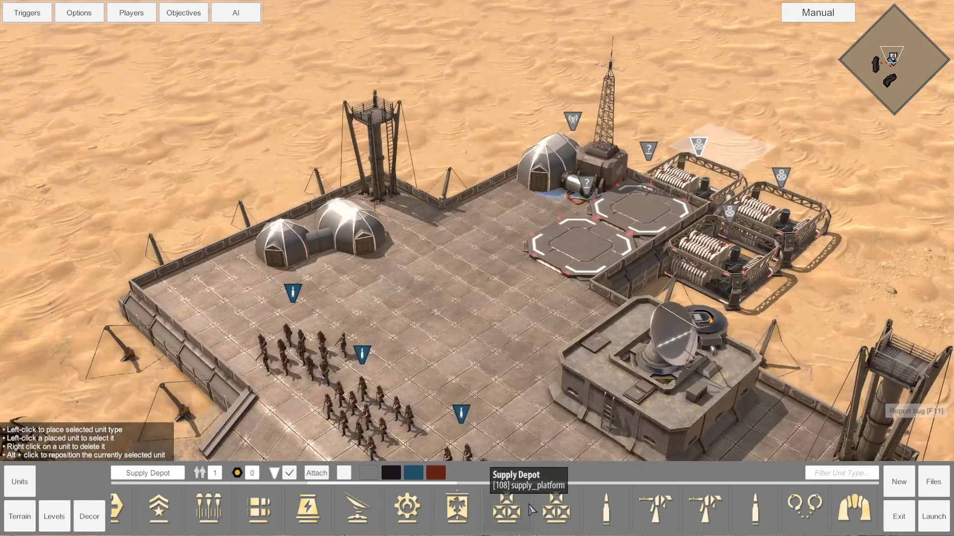
left_click(617, 513)
left_click(530, 305)
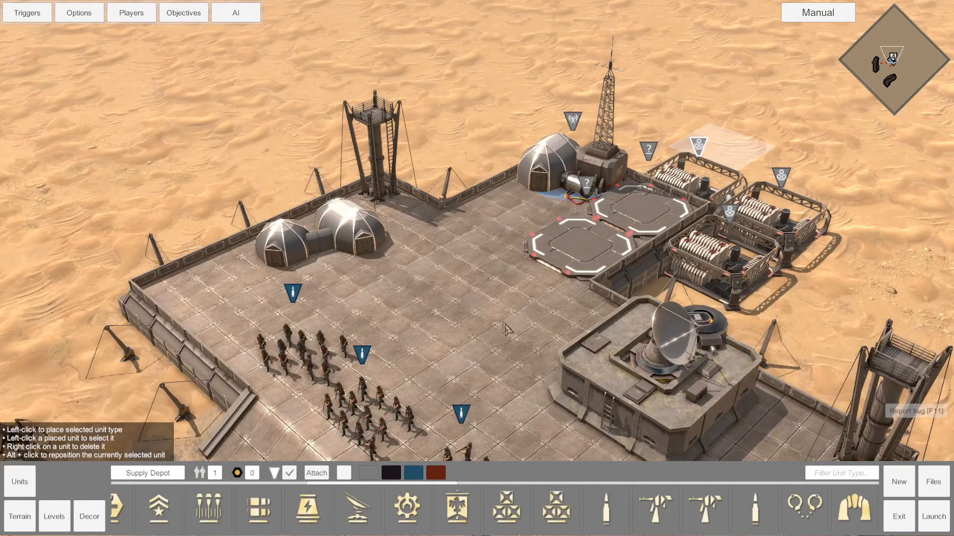
left_click(606, 507)
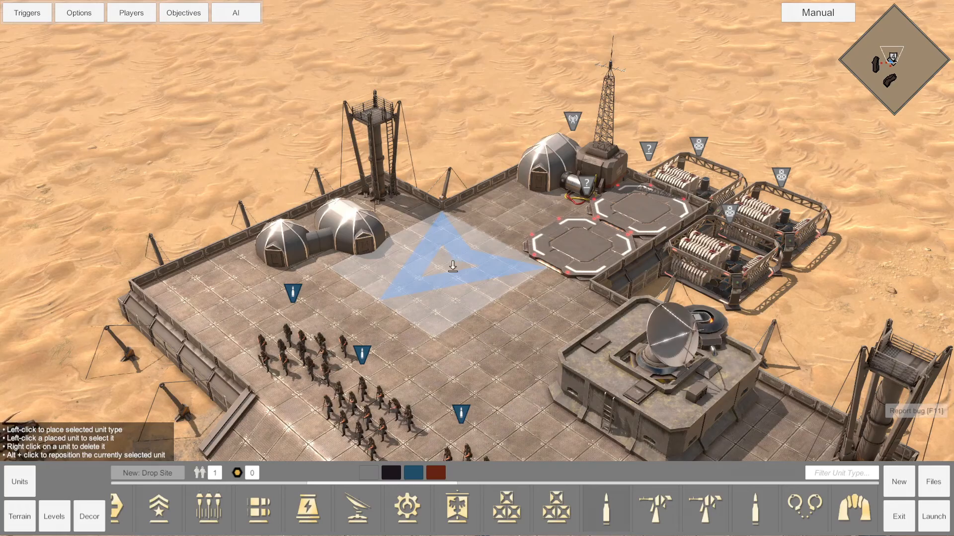
key("Down")
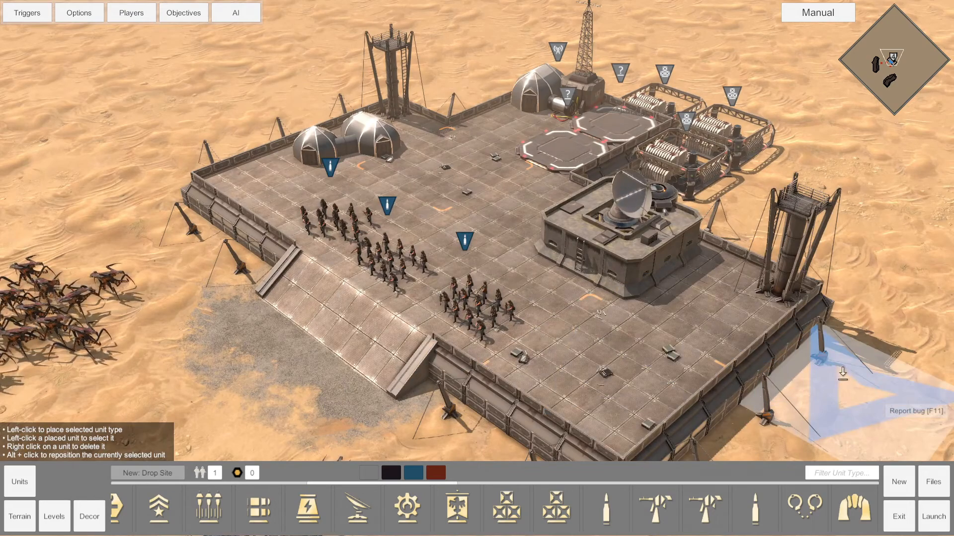
Step: Attach both Drop Sites to the Radio Station and review the station's links to its attached units
left_click(571, 351)
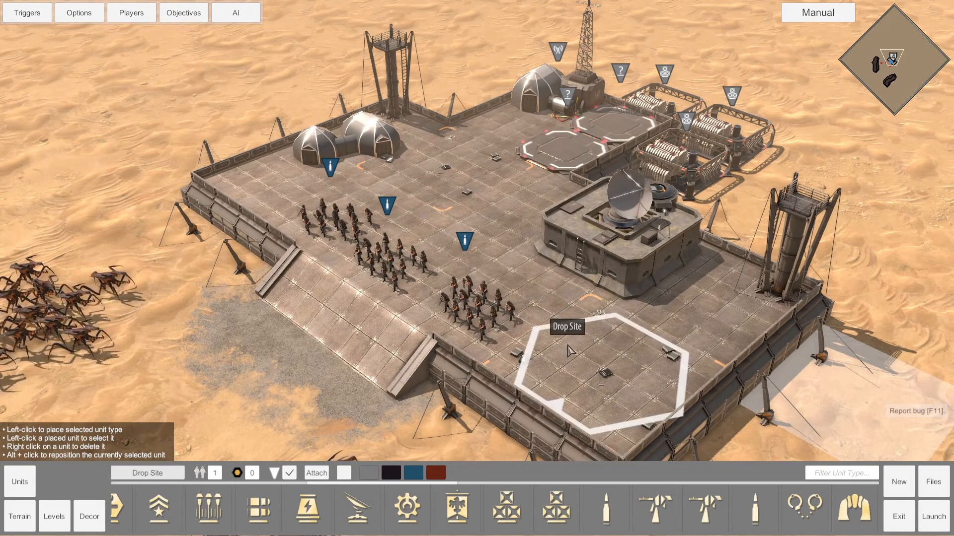
left_click(447, 142)
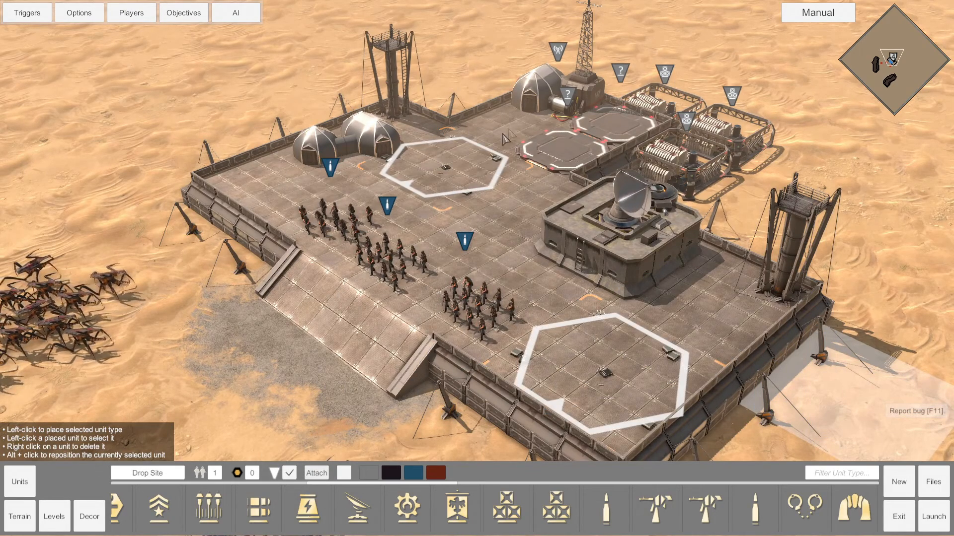
left_click(540, 86)
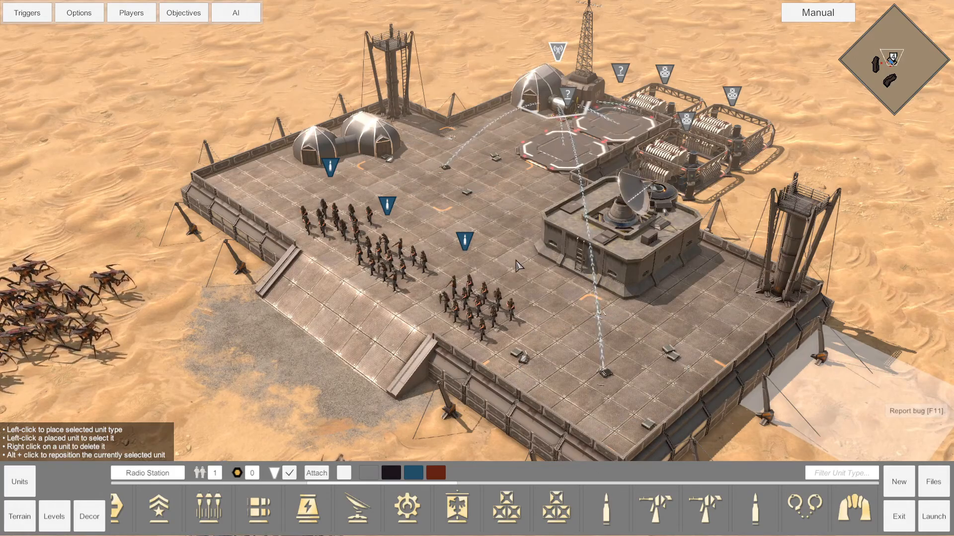
key("w")
right_click(510, 283)
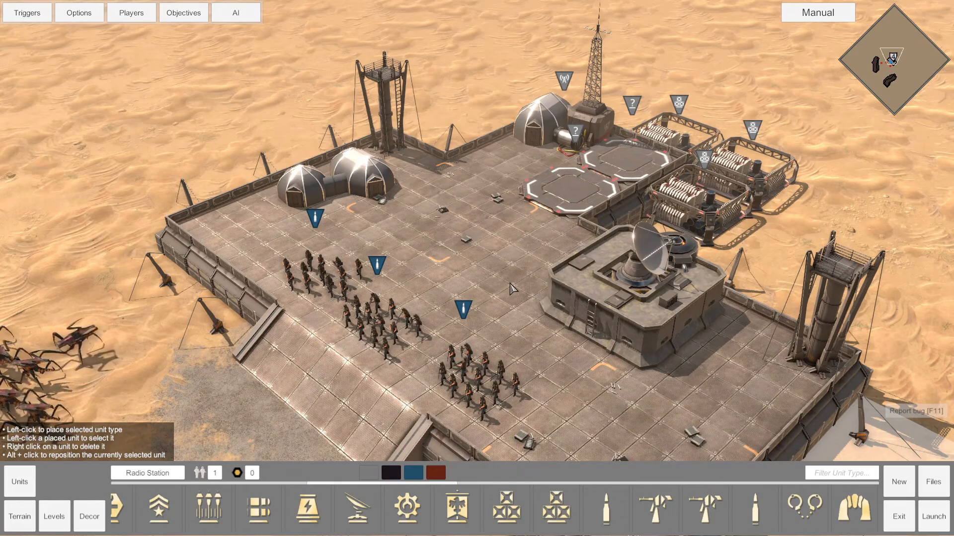
key("w")
left_click(559, 248)
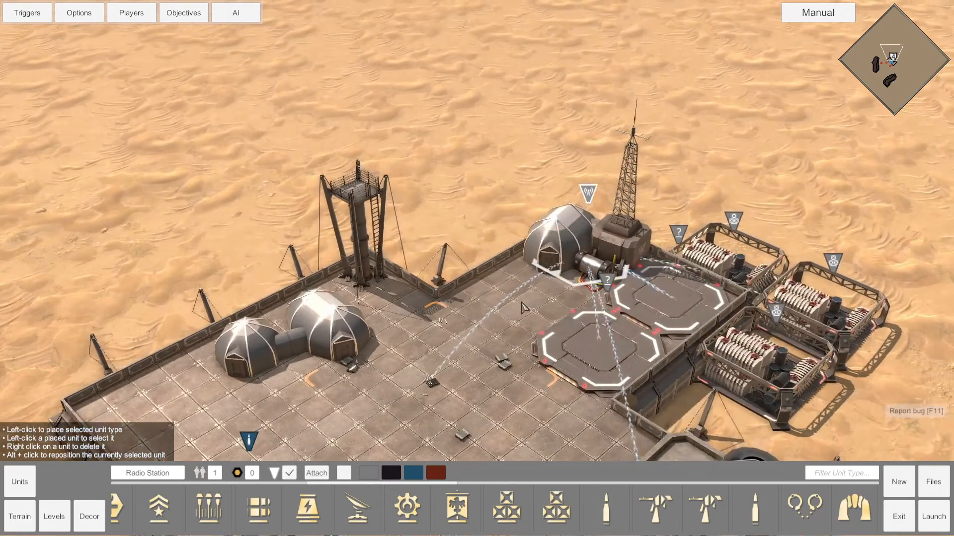
right_click(518, 317)
key("s")
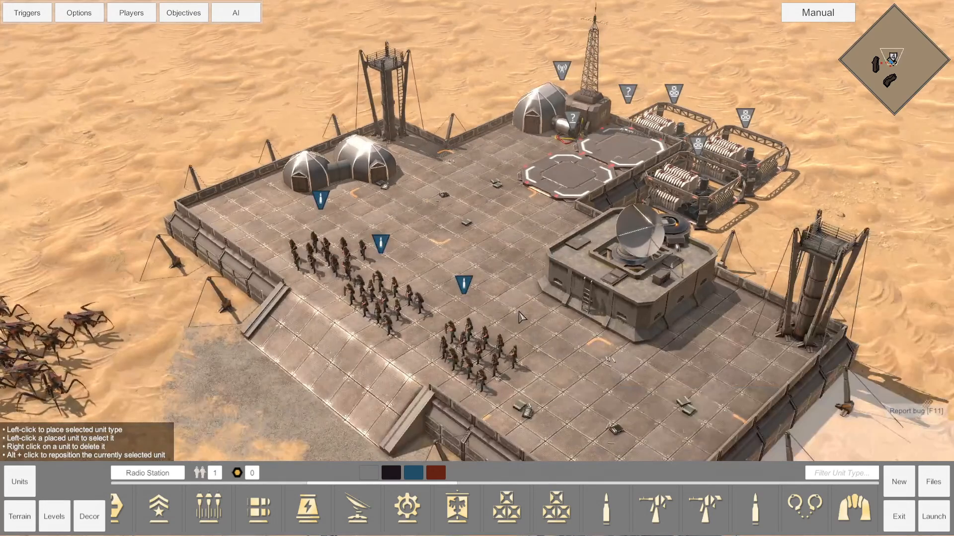
Step: Create a trigger folder named "Base Captured" under the root
key("a")
left_click(22, 13)
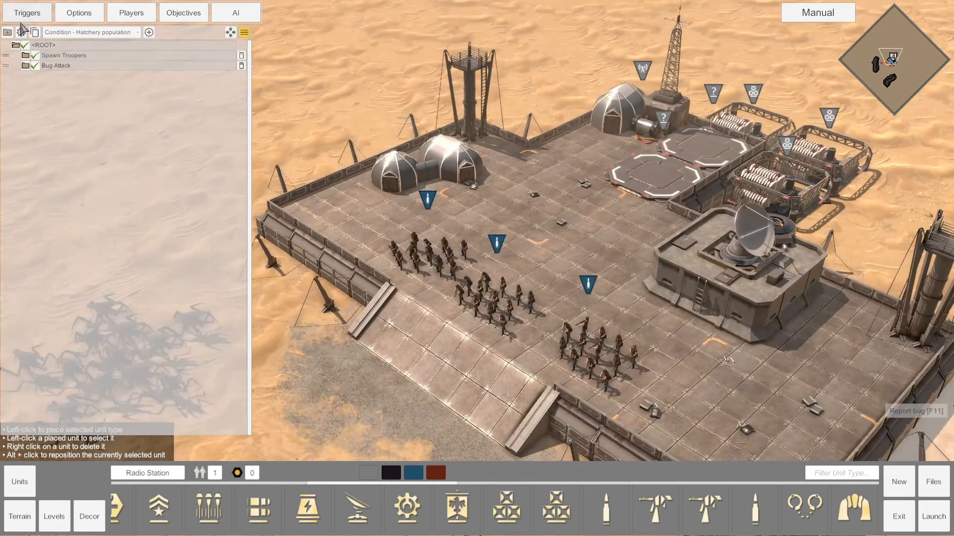
left_click(40, 45)
left_click(7, 32)
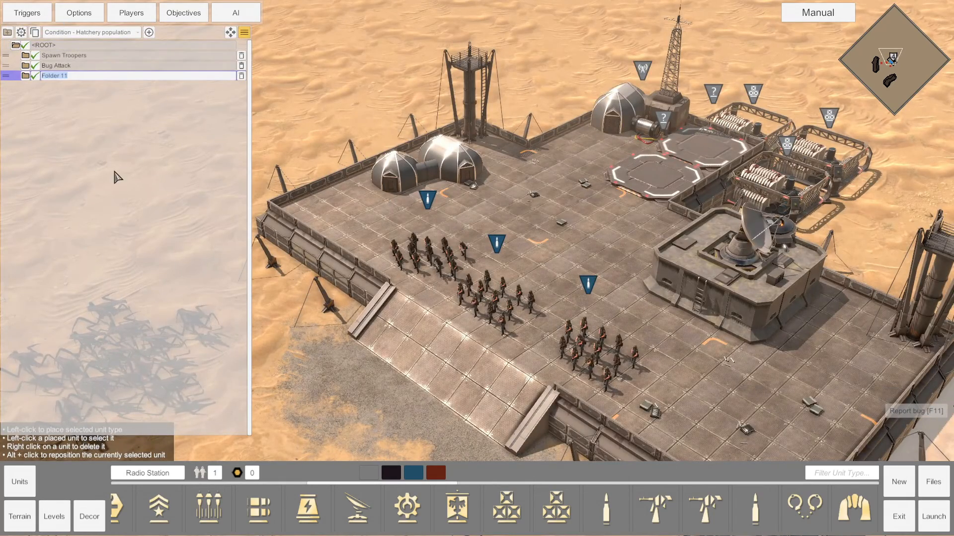
type("Ba")
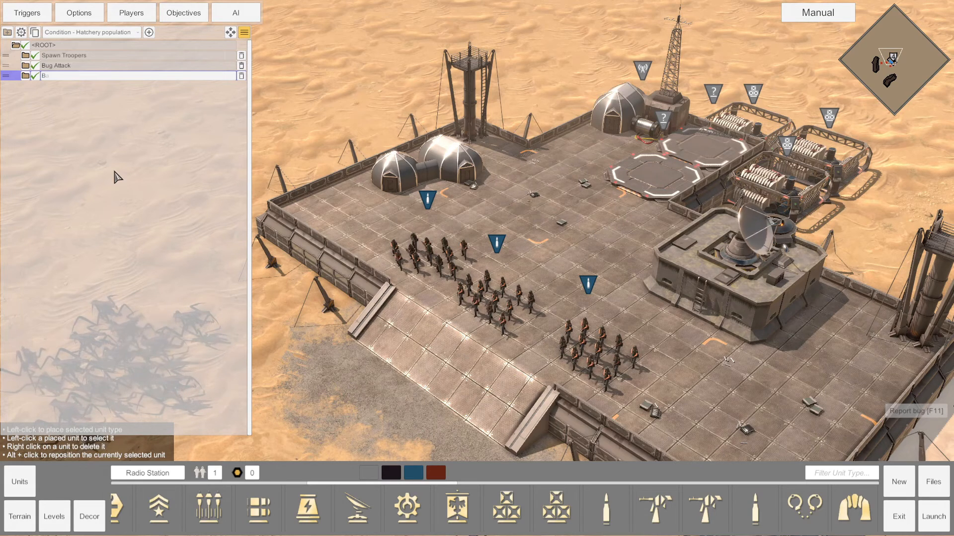
type("se Captured")
key("Return")
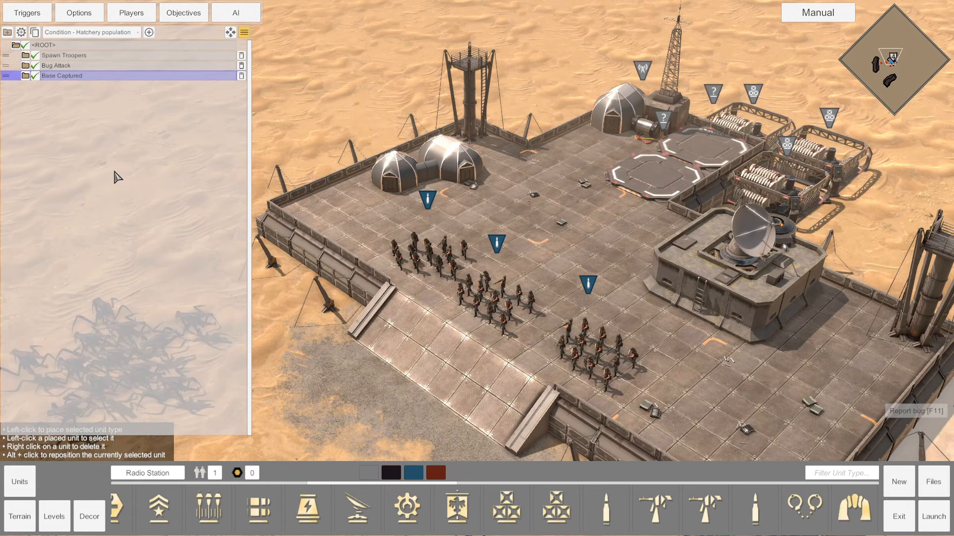
Step: Create a trigger in the Base Captured folder and name it "Award Supply and War Supply On Capture"
left_click(21, 32)
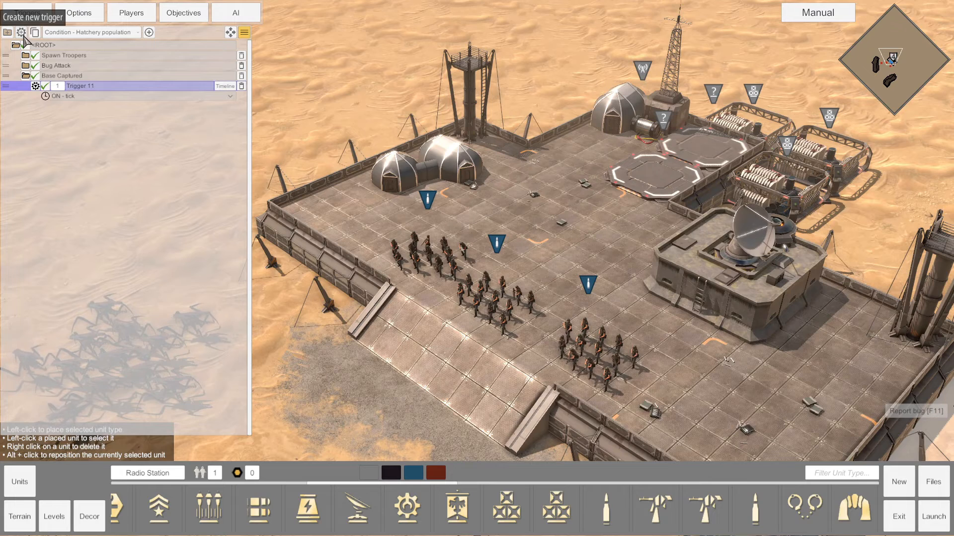
double_click(102, 87)
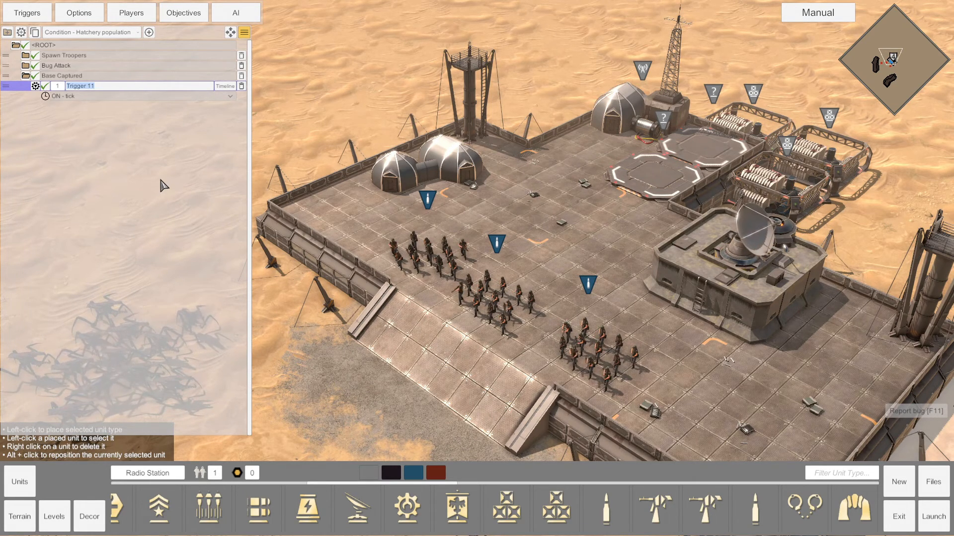
type("A")
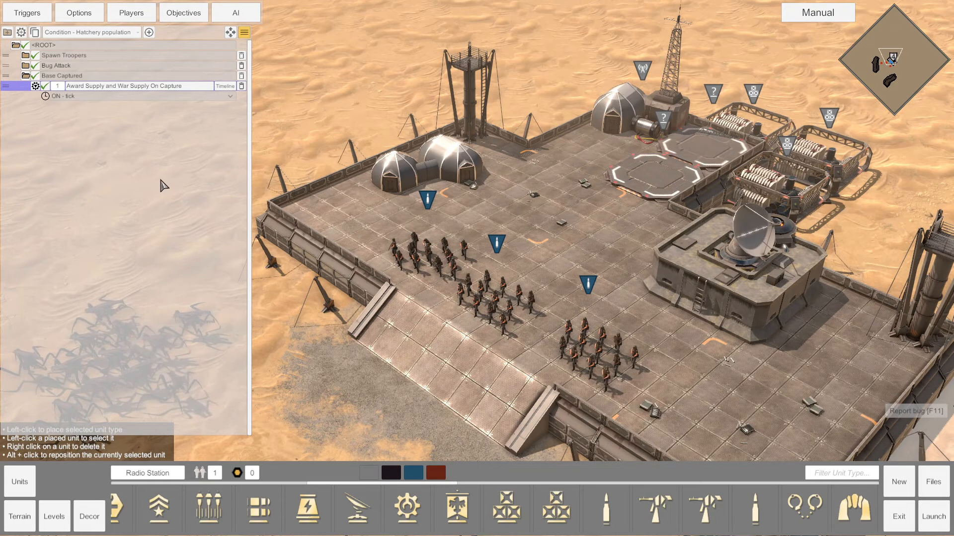
key("Return")
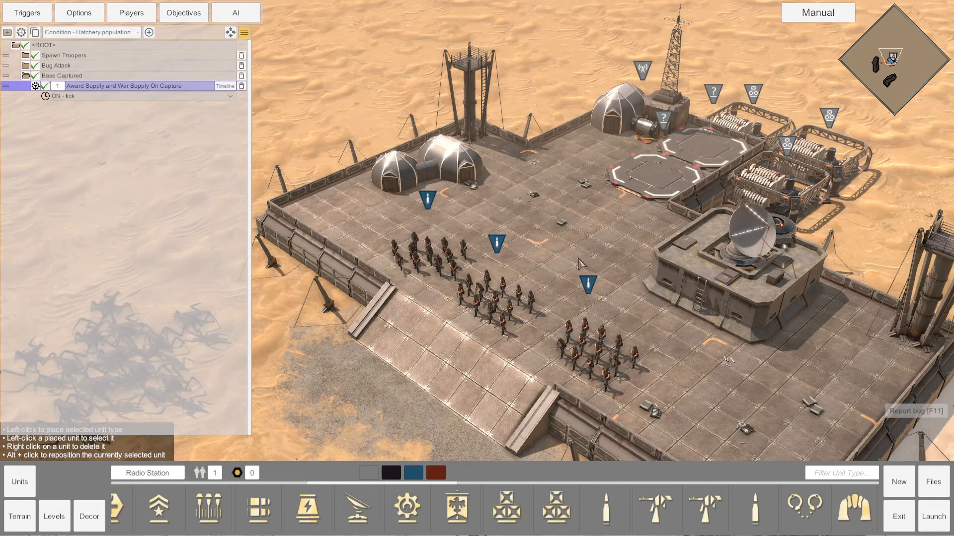
middle_click_drag(578, 260, 517, 281)
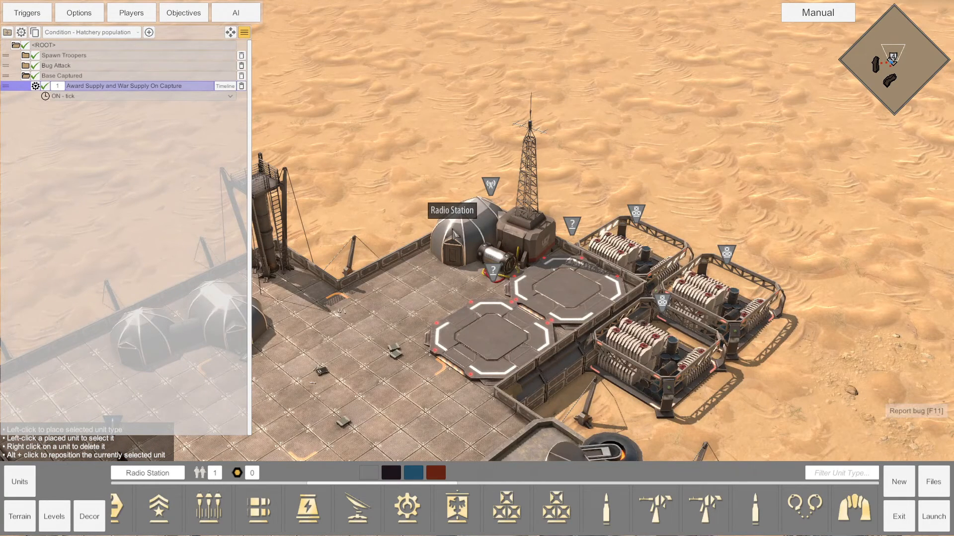
Step: Add a Unit ownership condition to the capture trigger, checking that the Radio Station belongs to the blue player
left_click(135, 33)
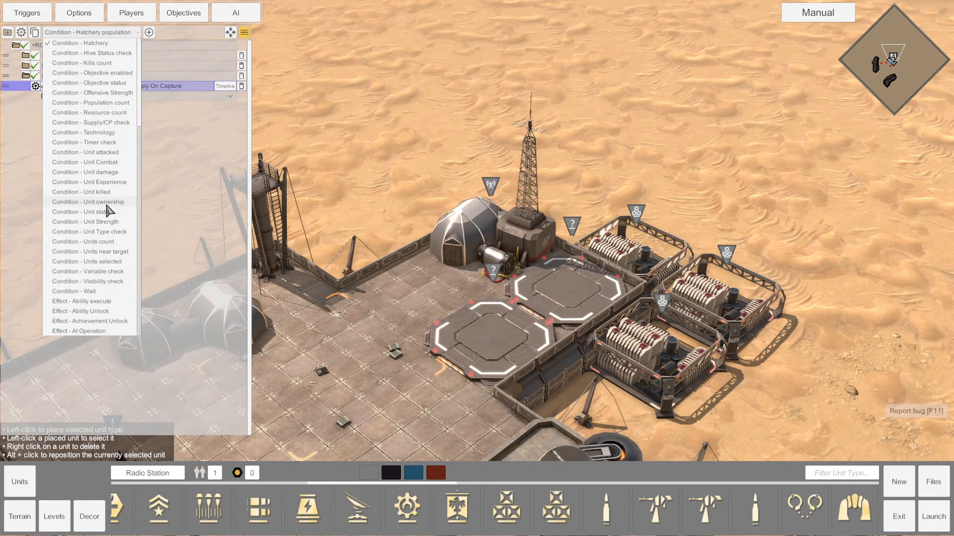
left_click(106, 204)
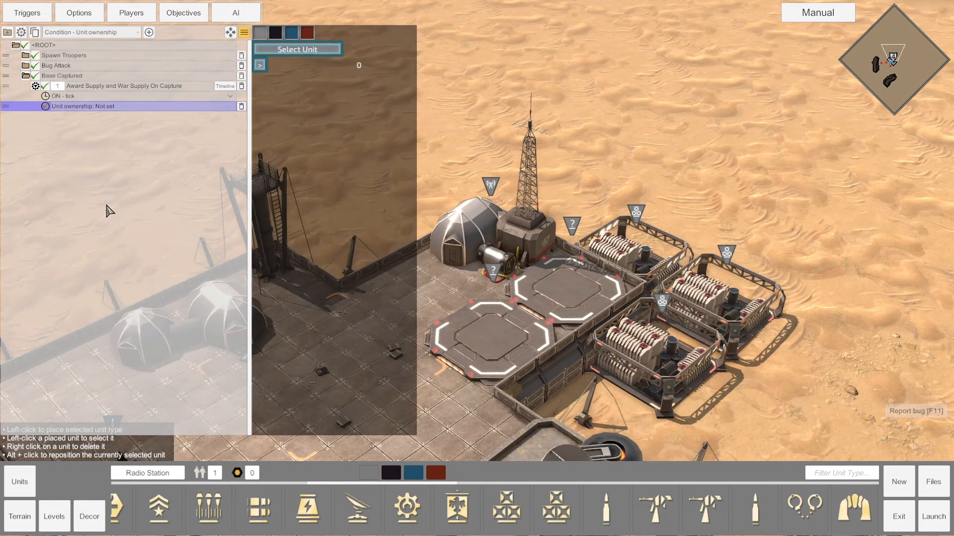
left_click(301, 58)
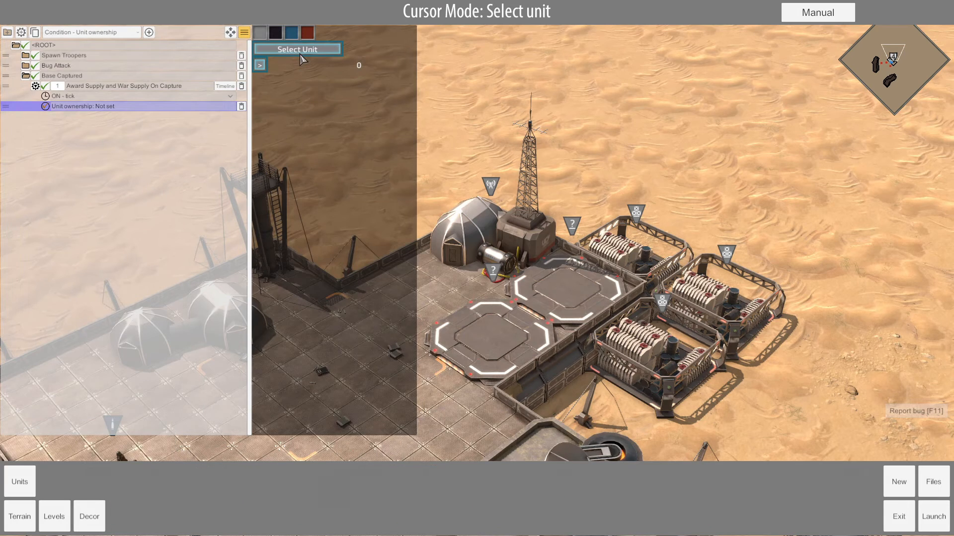
left_click(487, 225)
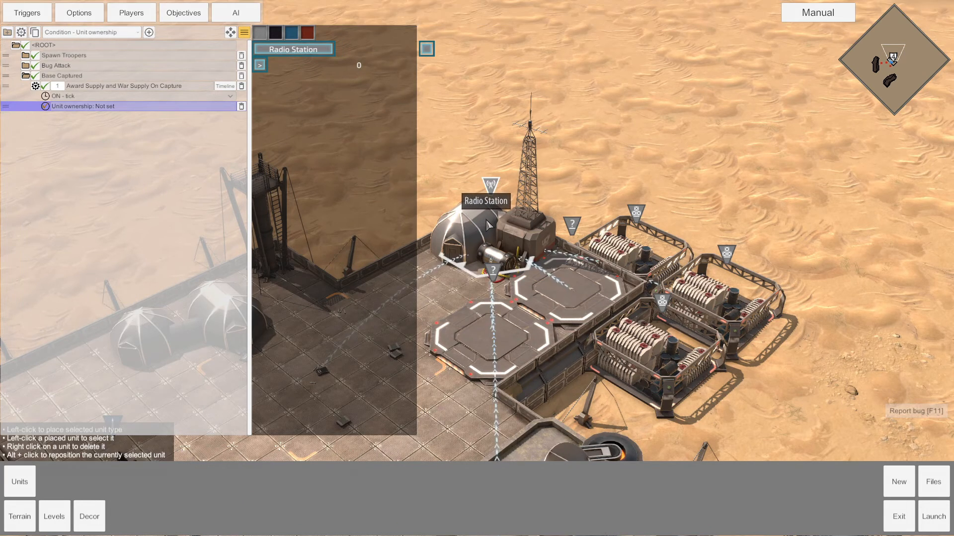
left_click(292, 32)
left_click(142, 97)
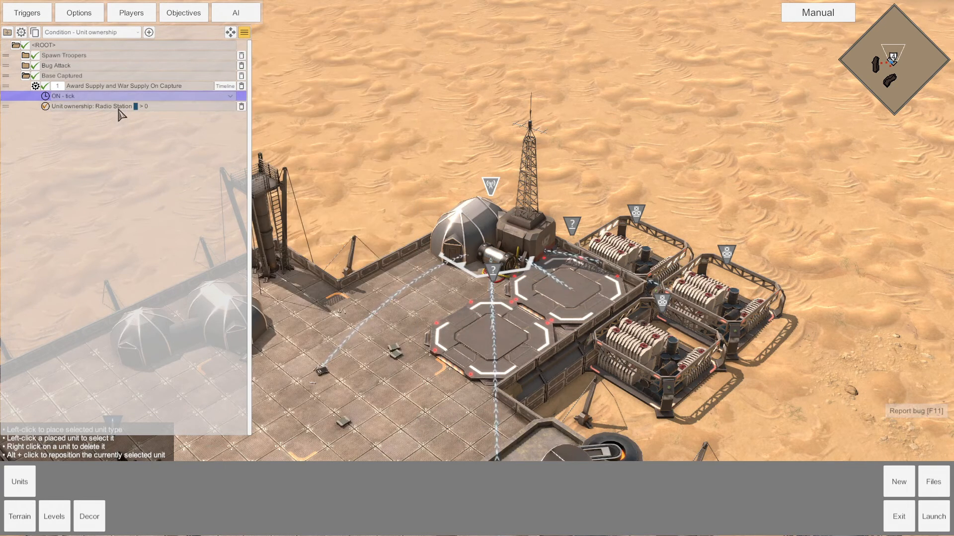
Step: Add a Population bonus change effect to the trigger that gives the blue player 6 Supplies
left_click(119, 107)
left_click(122, 33)
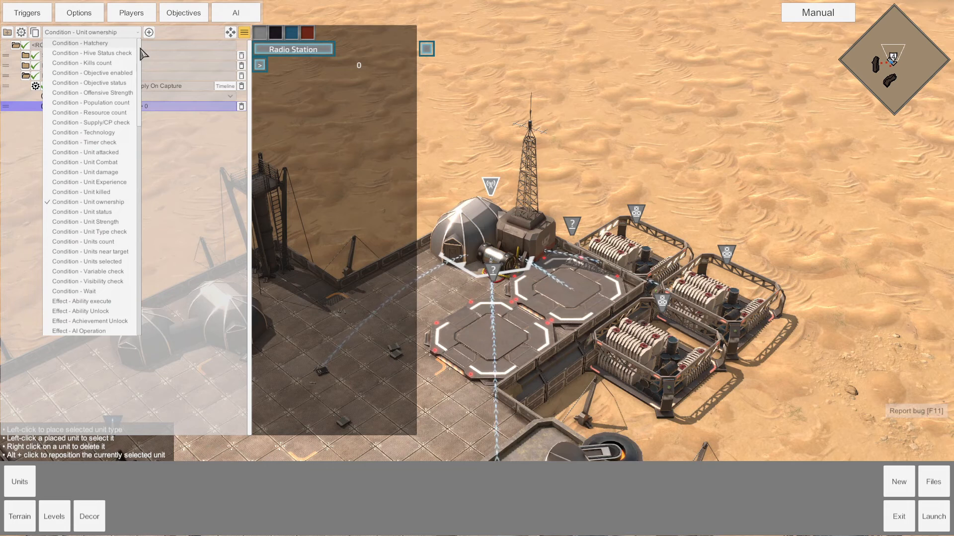
left_click_drag(141, 54, 140, 134)
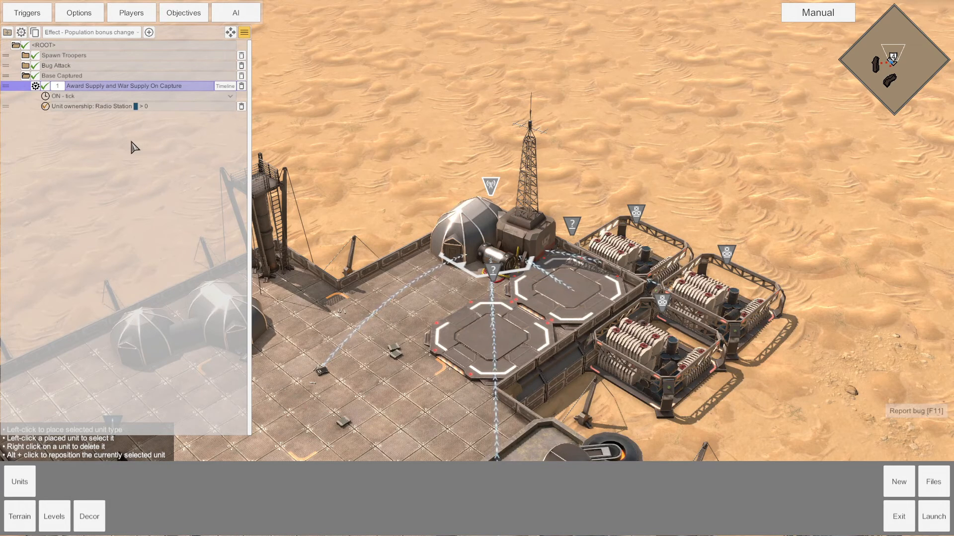
left_click(101, 107)
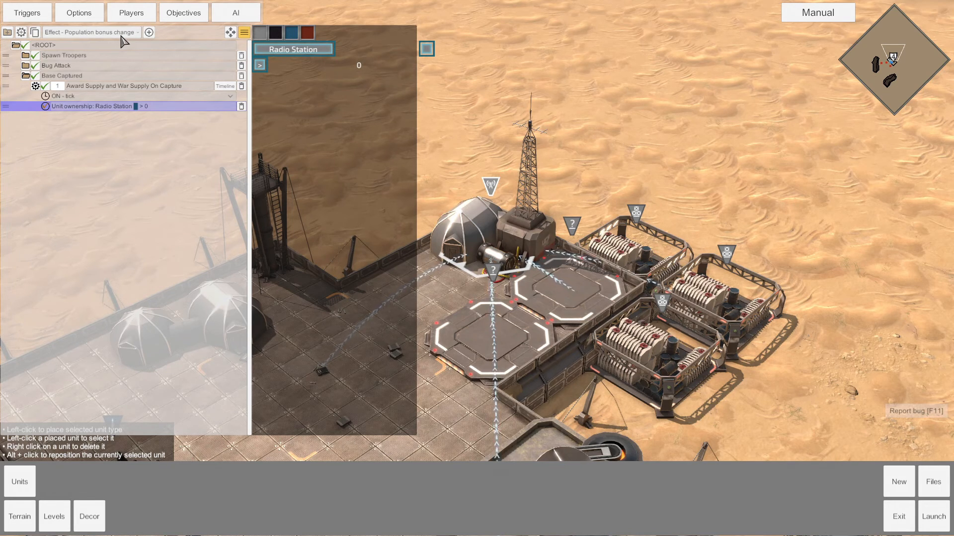
left_click(119, 86)
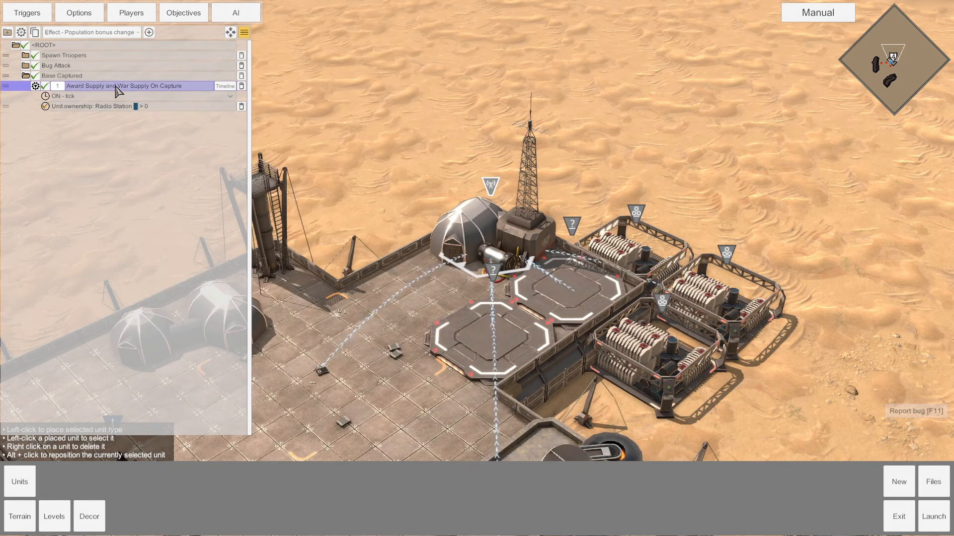
left_click(149, 32)
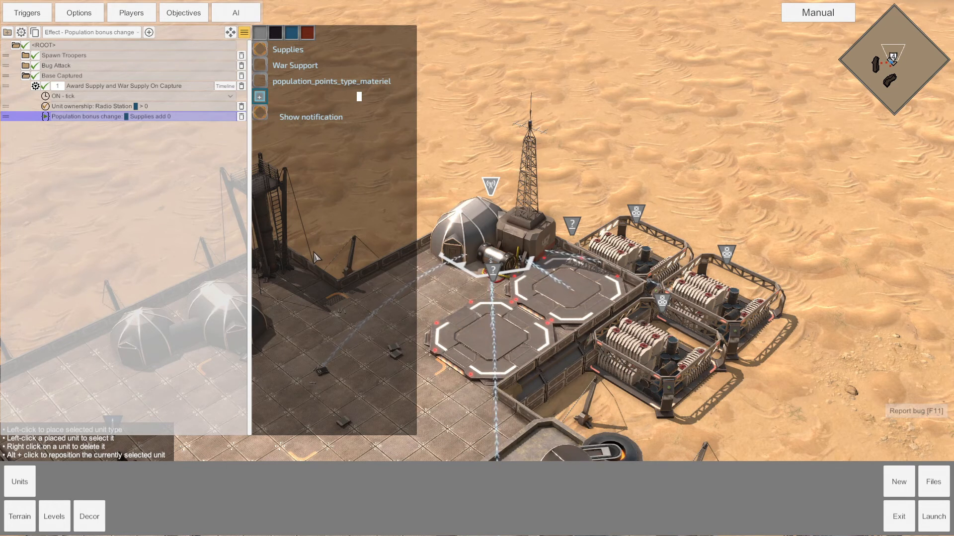
left_click(192, 116)
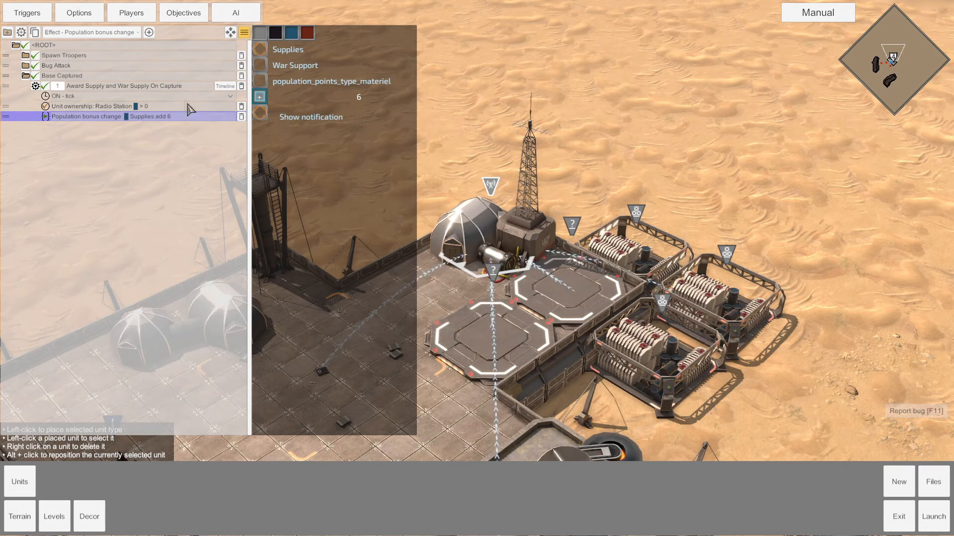
Step: Add a second Population bonus change effect that gives the blue player 2 War Support
left_click(149, 33)
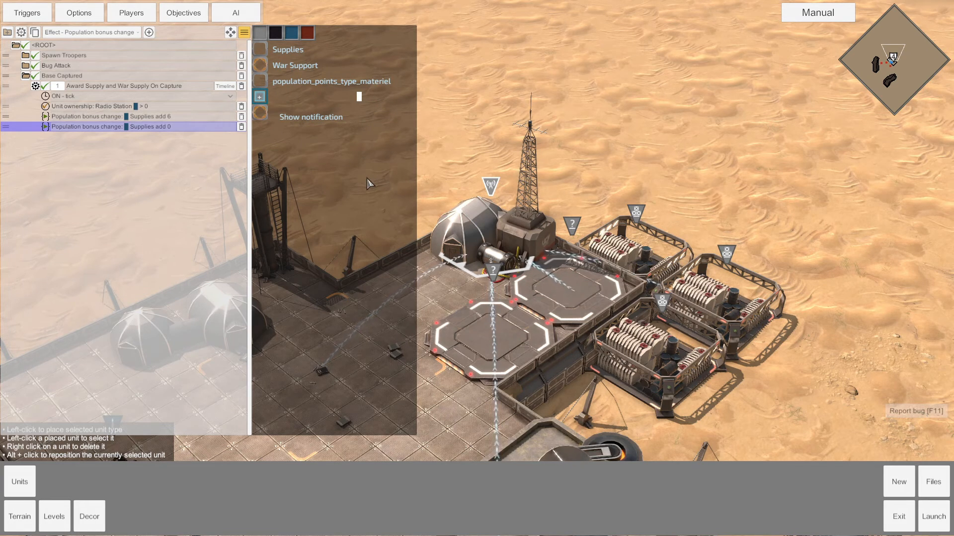
type("2")
left_click(184, 119)
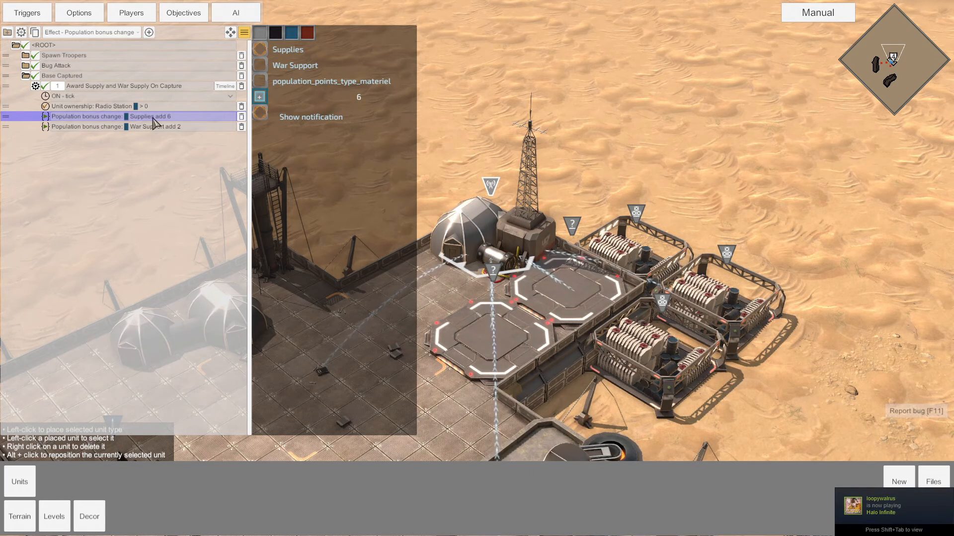
Step: Add a Feature: Deployment effect to the capture trigger and set it to allow unit deployment
left_click(106, 86)
left_click(128, 33)
left_click_drag(139, 43, 138, 139)
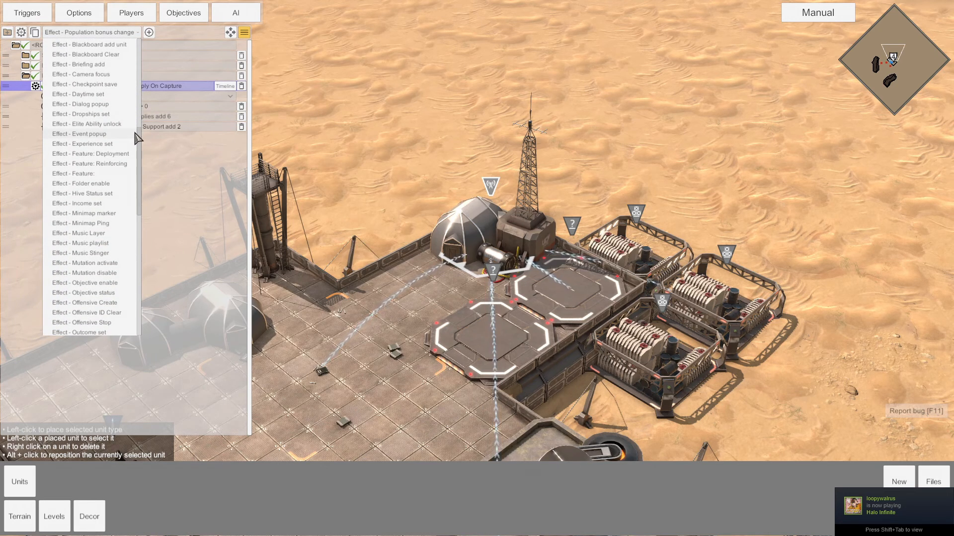
left_click(119, 154)
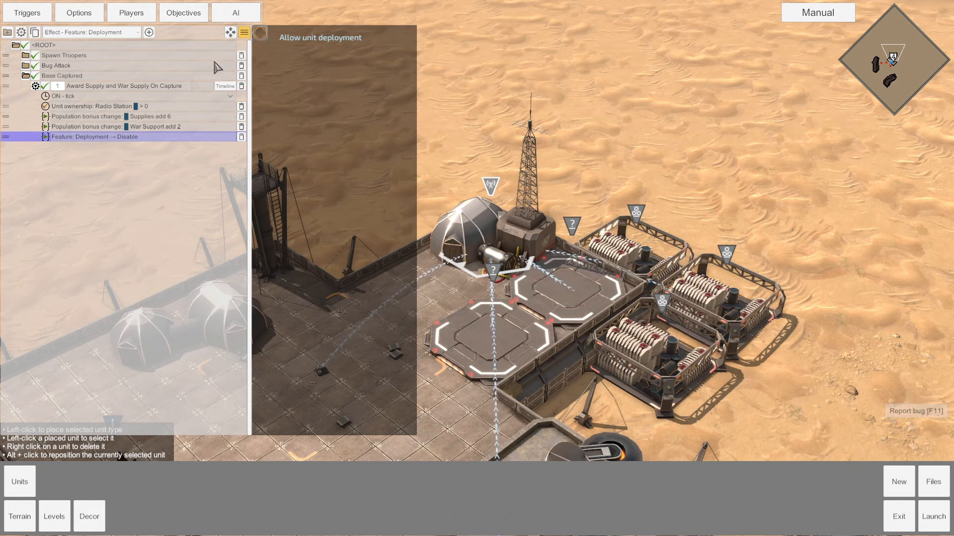
left_click(150, 127)
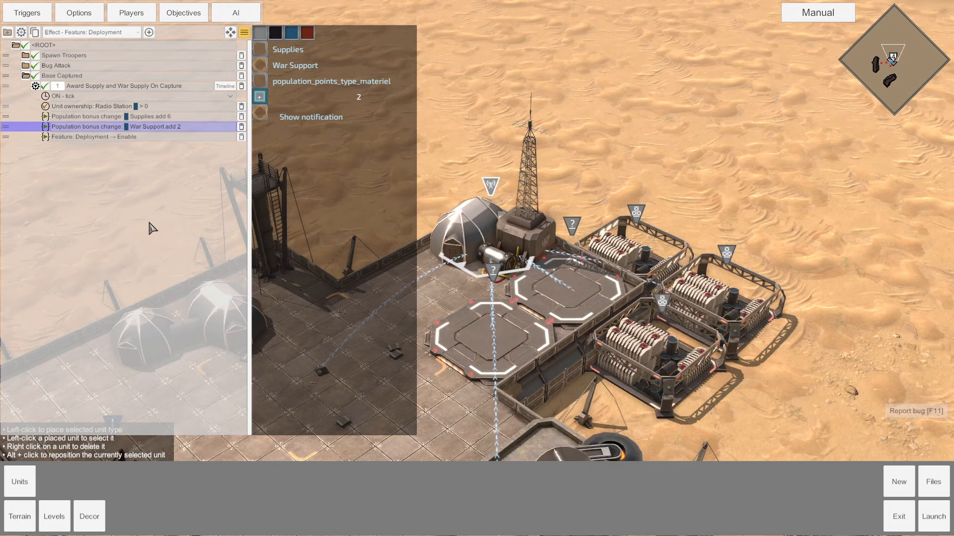
Step: Review the scenario options for reinforcement, production and supply bonus settings, and recheck the trigger's Deployment effect
left_click(74, 16)
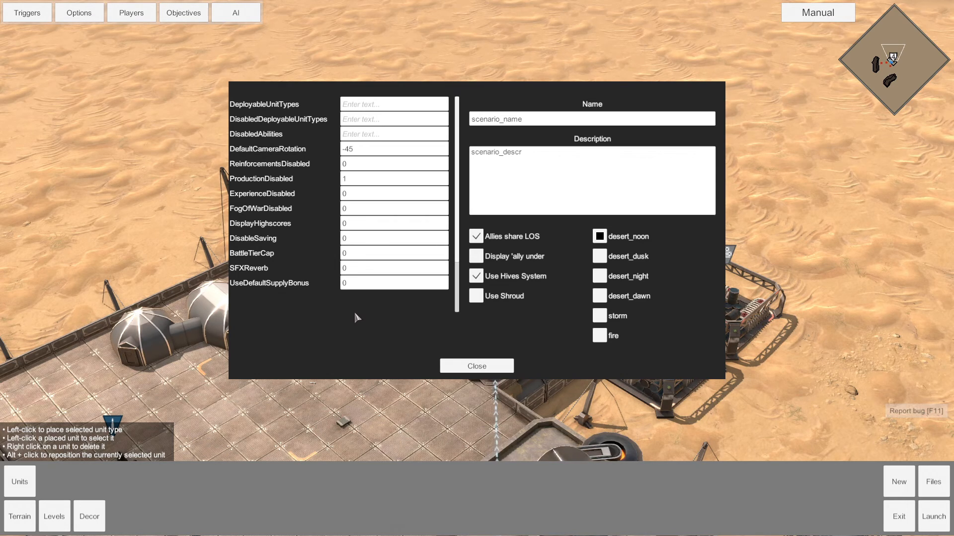
left_click(476, 367)
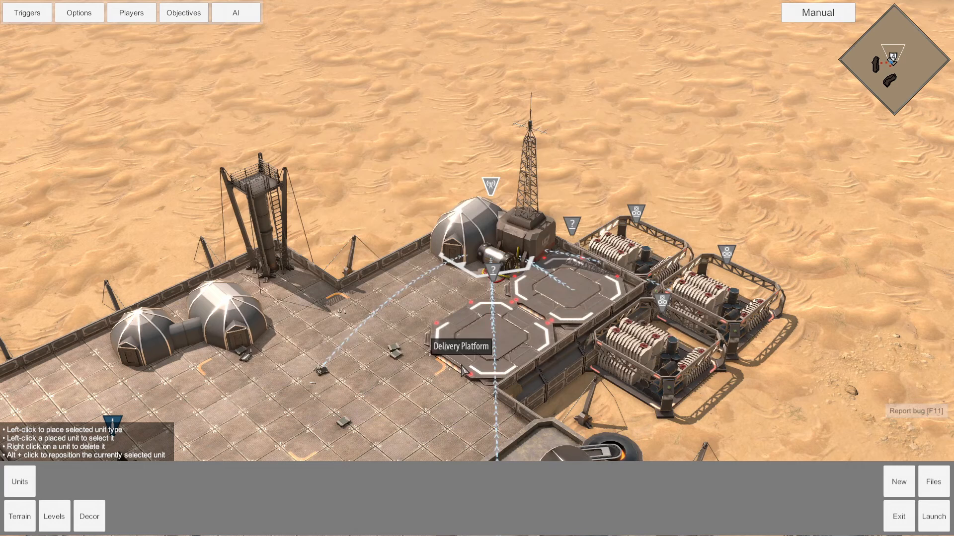
left_click(27, 13)
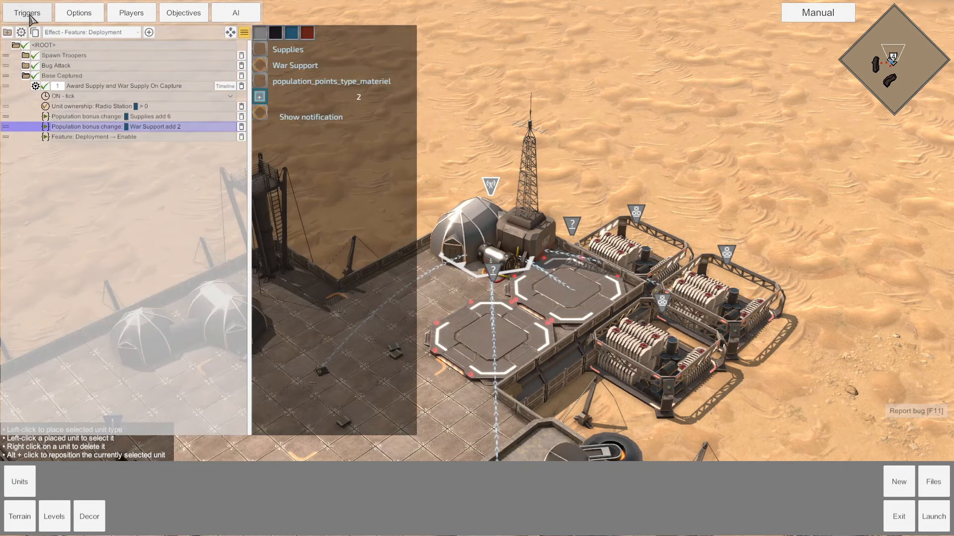
left_click(91, 139)
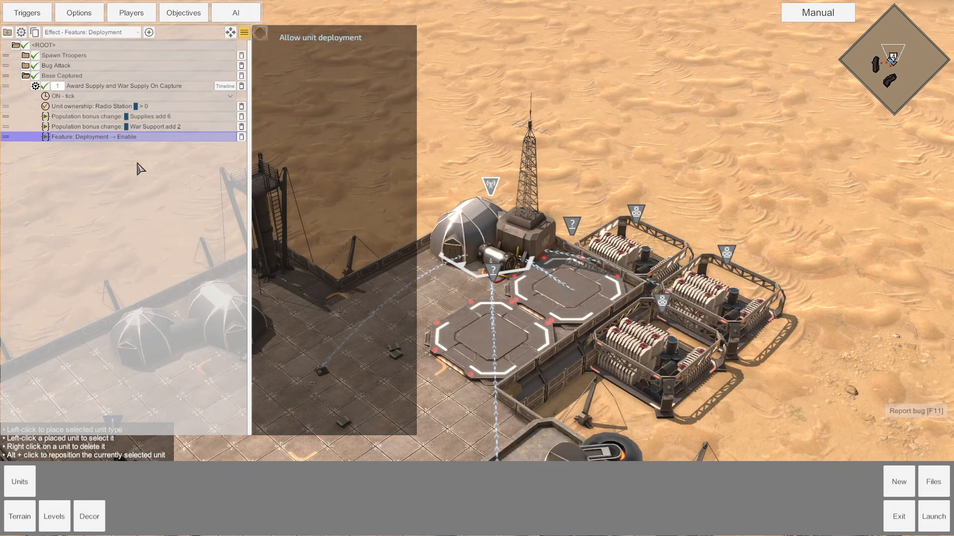
Step: Launch the scenario and send the Rocket Troopers to capture the Radio Station
left_click(933, 517)
left_click(394, 304)
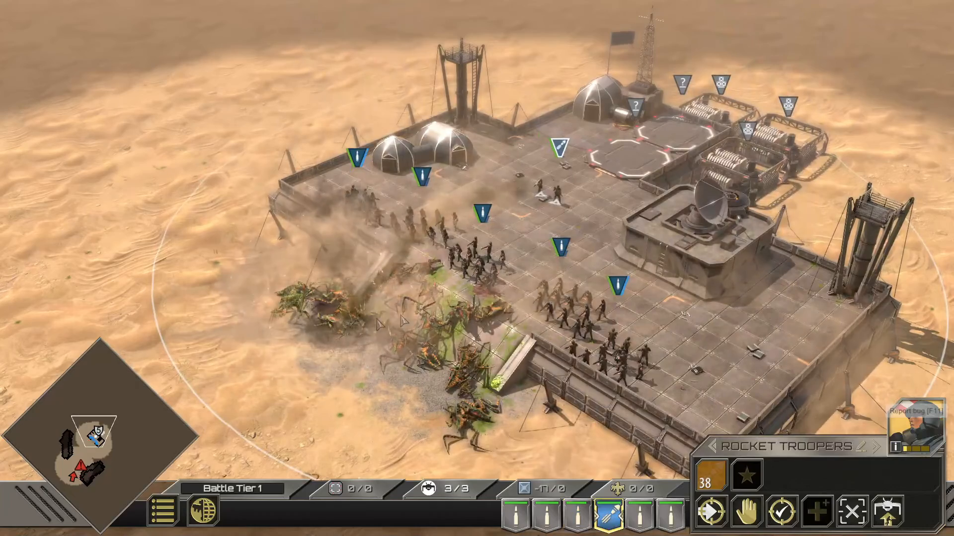
left_click(600, 222)
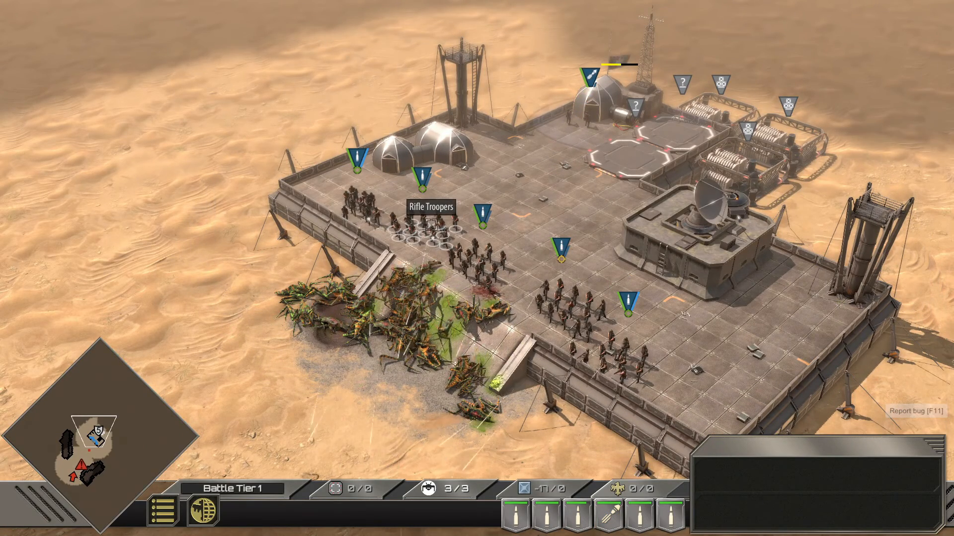
key("s")
key("a")
key("w")
key("d")
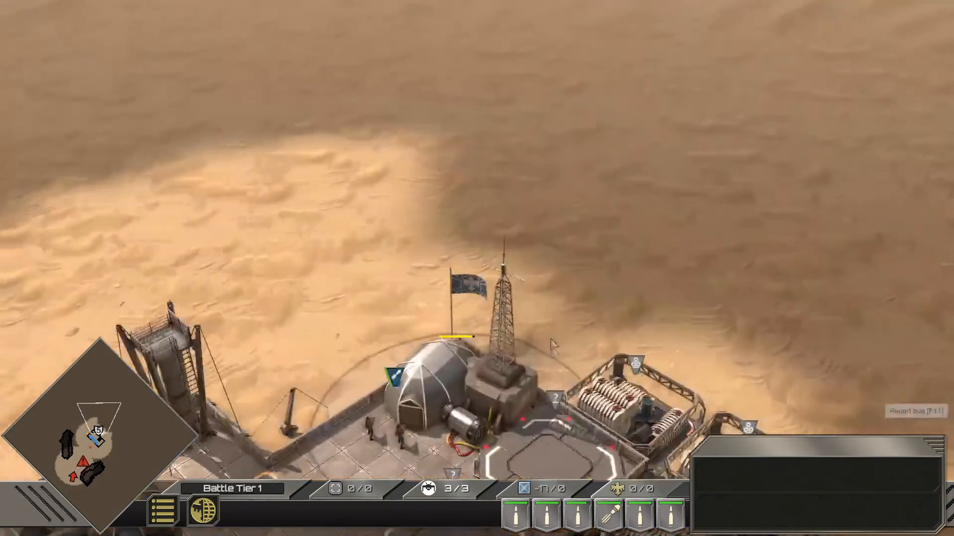
key("s")
key("d")
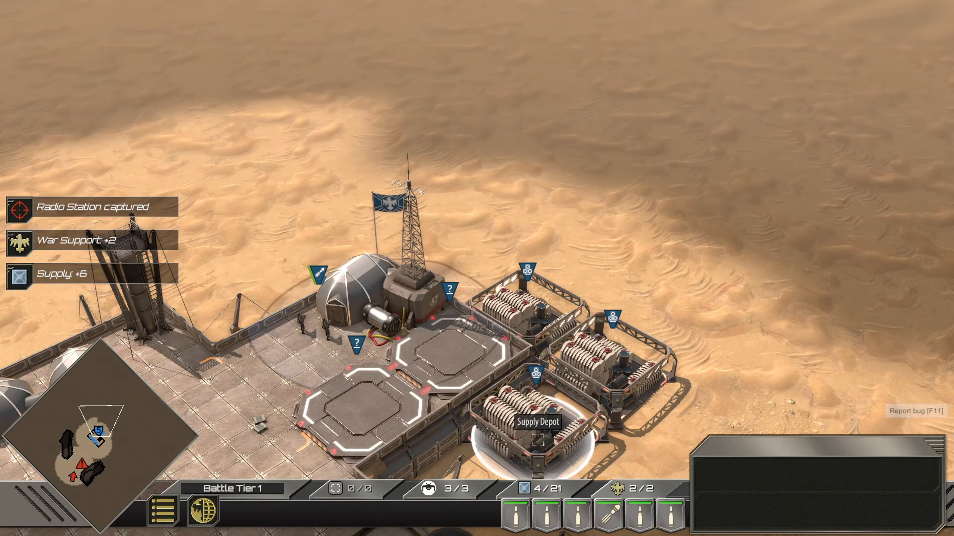
Step: Call in a Rifle Troopers squad from the captured Radio Station and inspect the attached Supply Depots
left_click(537, 439)
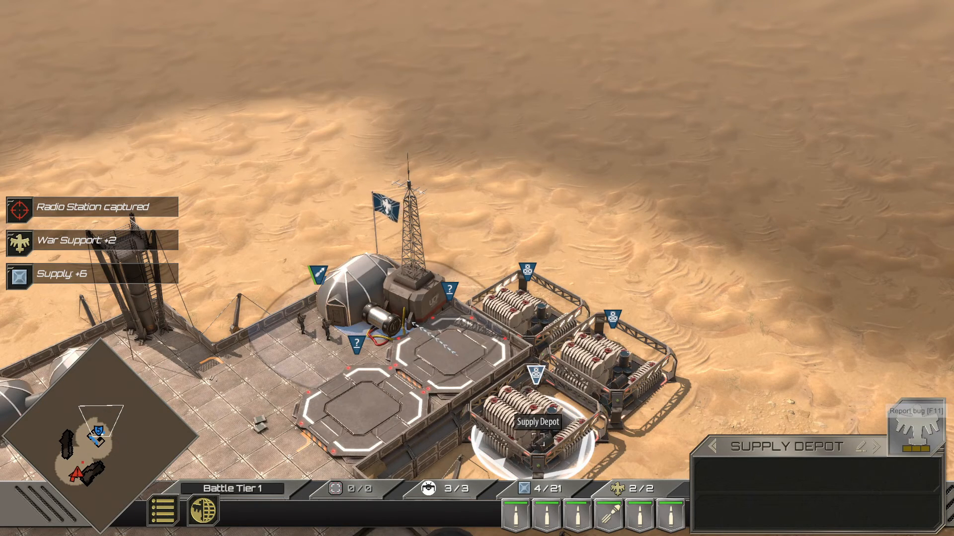
left_click(389, 290)
left_click(711, 478)
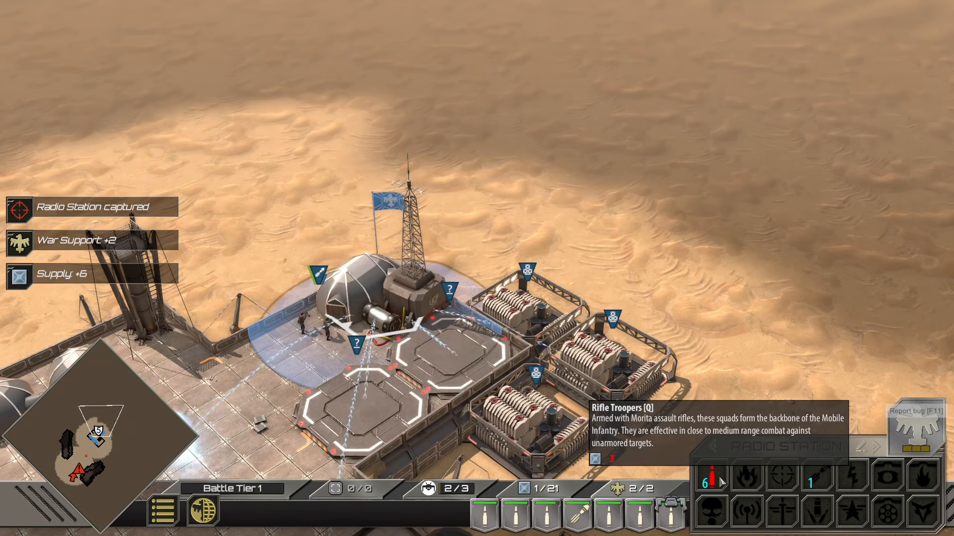
left_click(546, 410)
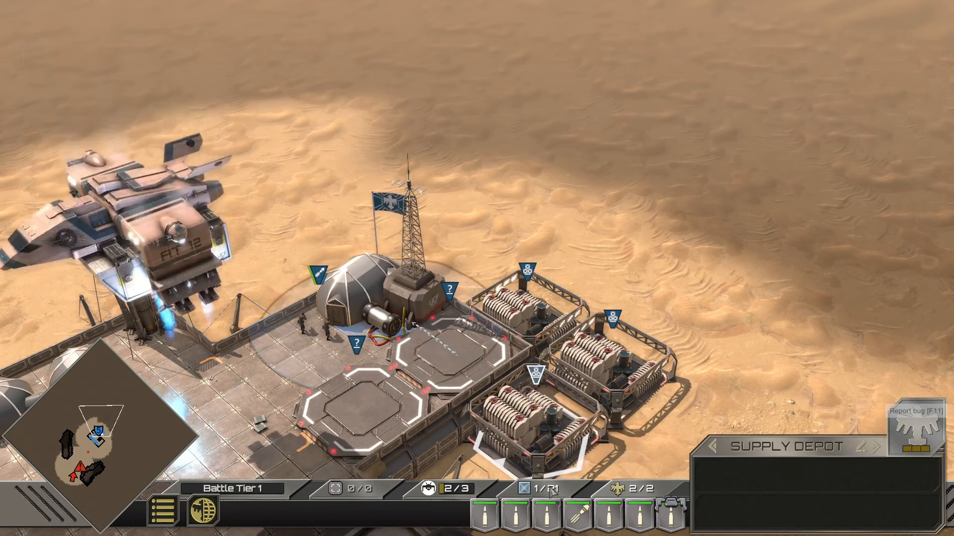
left_click(600, 366)
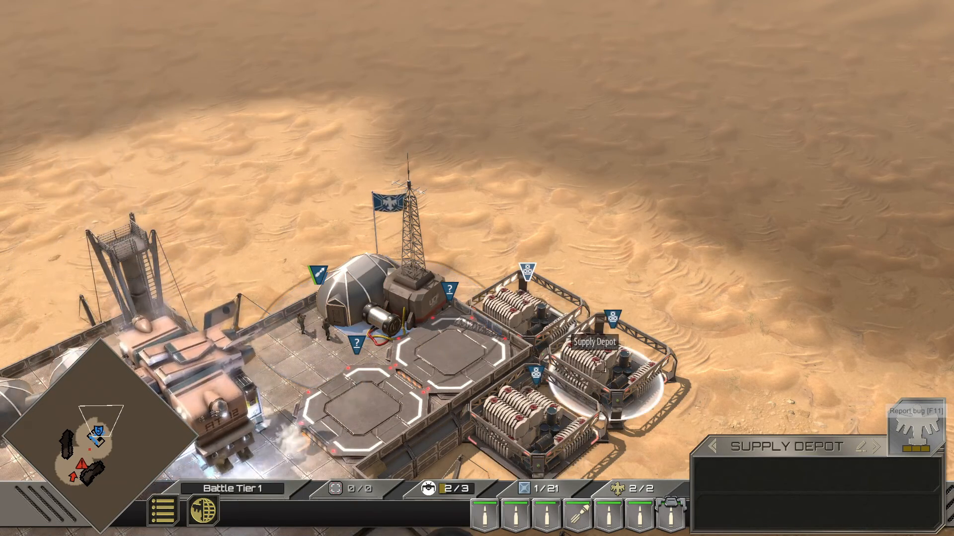
left_click(528, 428)
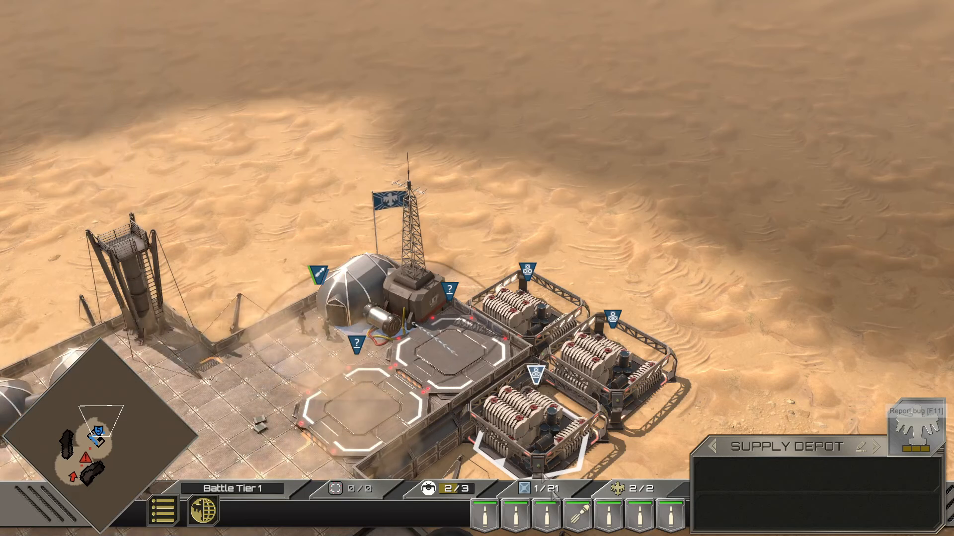
Step: Build a Support Center on the Delivery Platform nearest the Radio Station and select the finished building
left_click(437, 350)
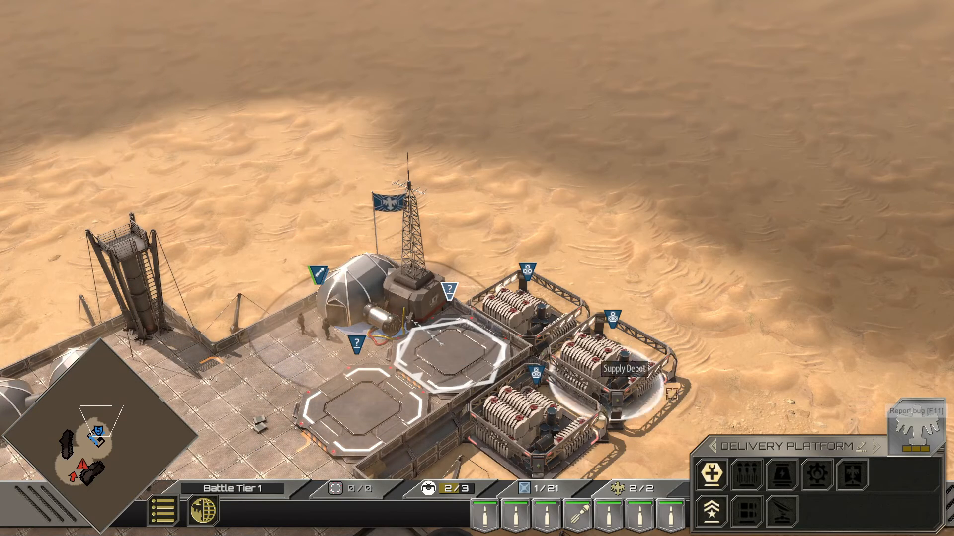
left_click(726, 475)
left_click(755, 372)
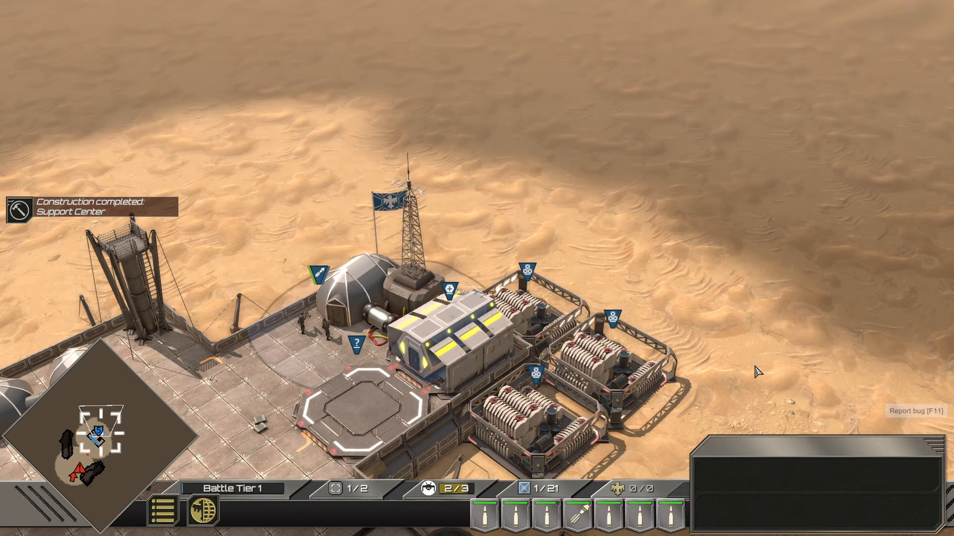
left_click(443, 354)
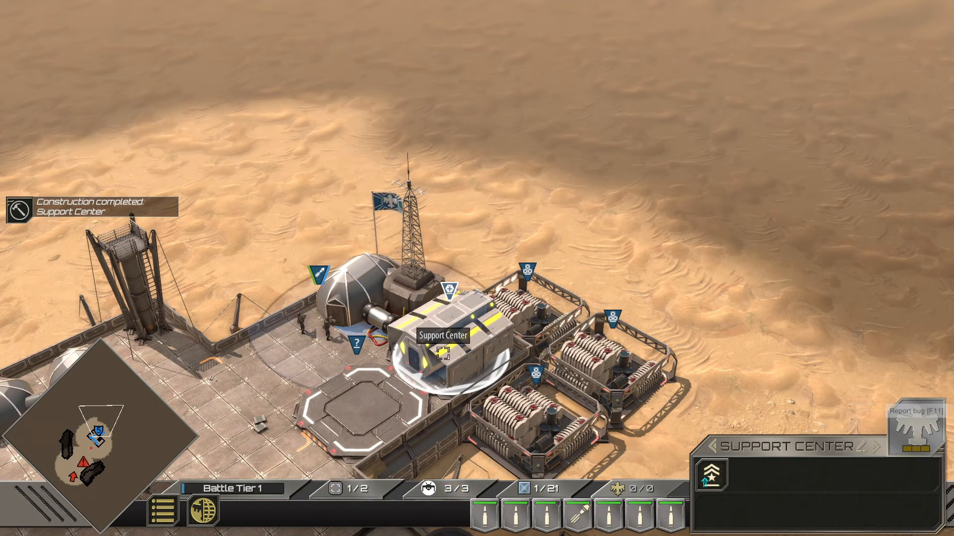
Step: Check the Radio Station's deployable units and survey the base and the desert beyond the ramp for approaching bugs
left_click(389, 307)
key("Down")
key("Left")
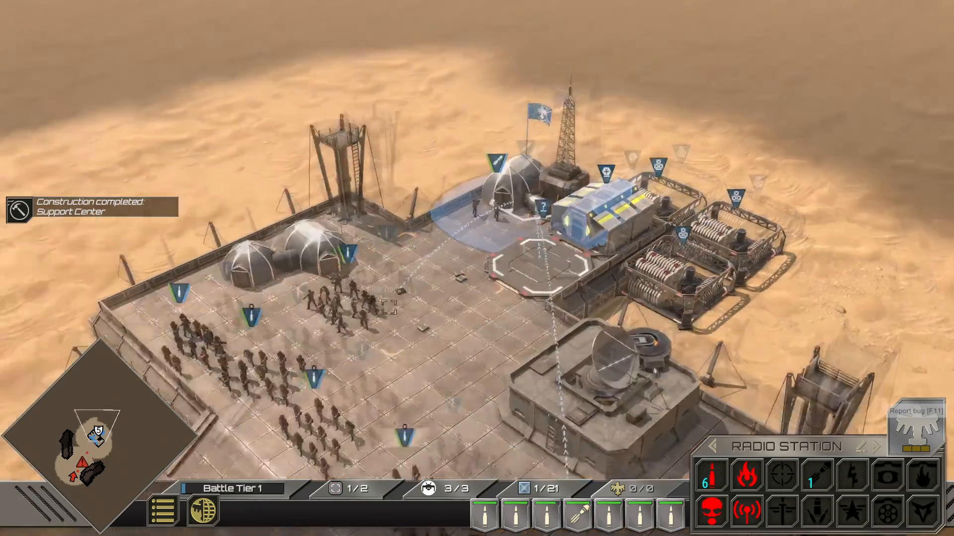
key("Down")
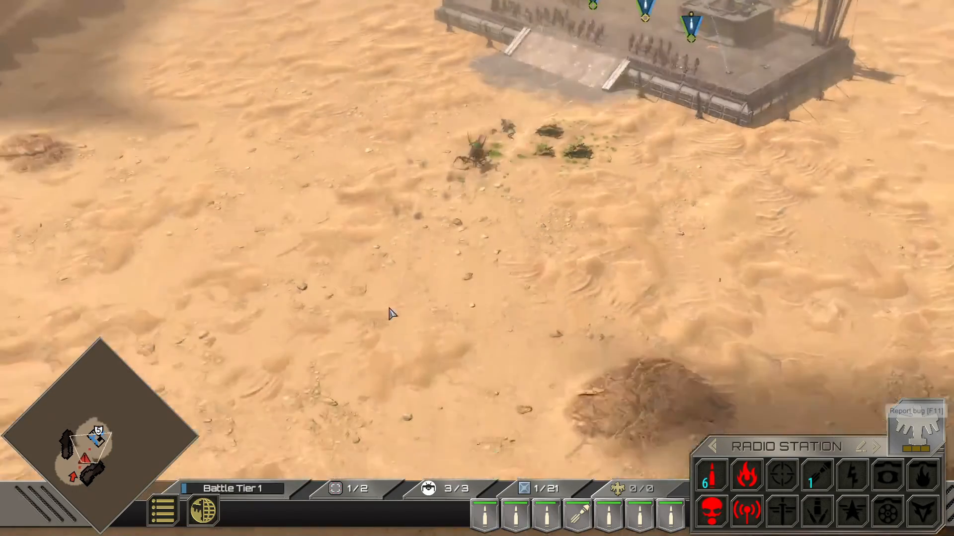
key("Down")
key("Left")
key("Down")
key("Left")
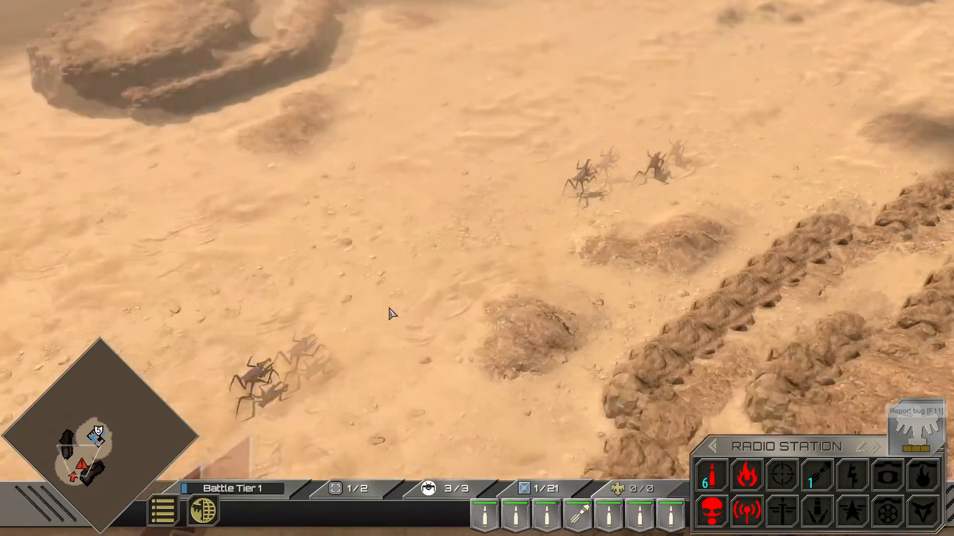
Step: Survey the bugs in the desert around the rock formations and bring the view back to the outpost's Radio Station
key("Up")
key("Right")
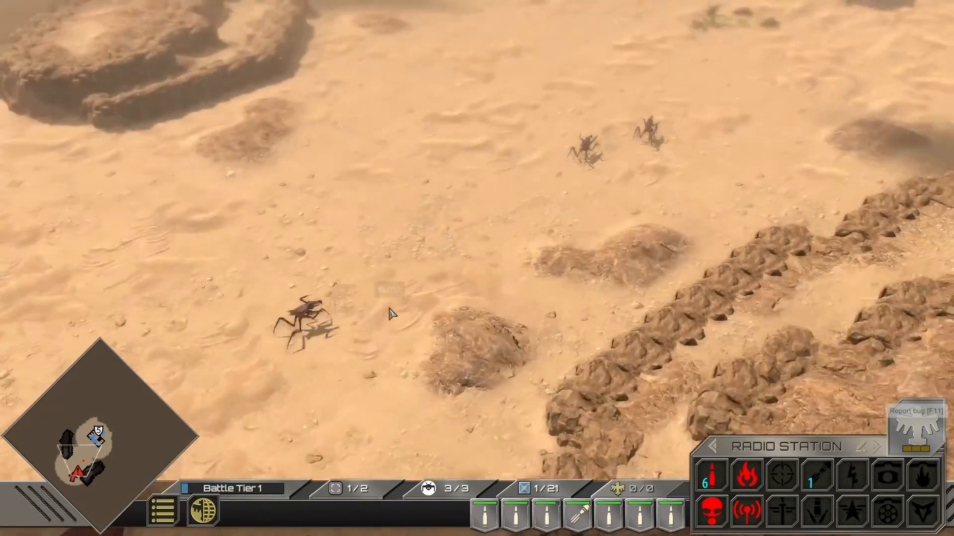
key("Up")
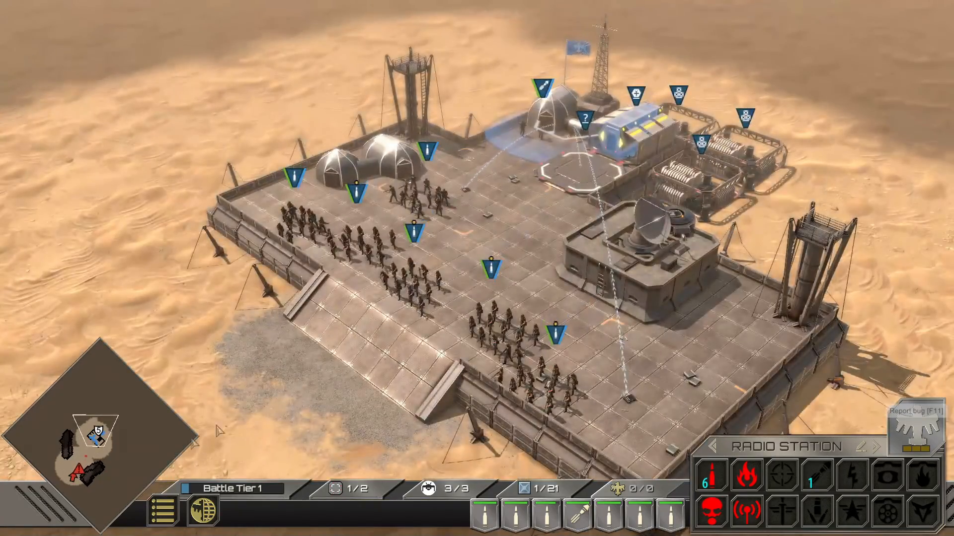
left_click(73, 481)
left_click_drag(71, 481, 97, 441)
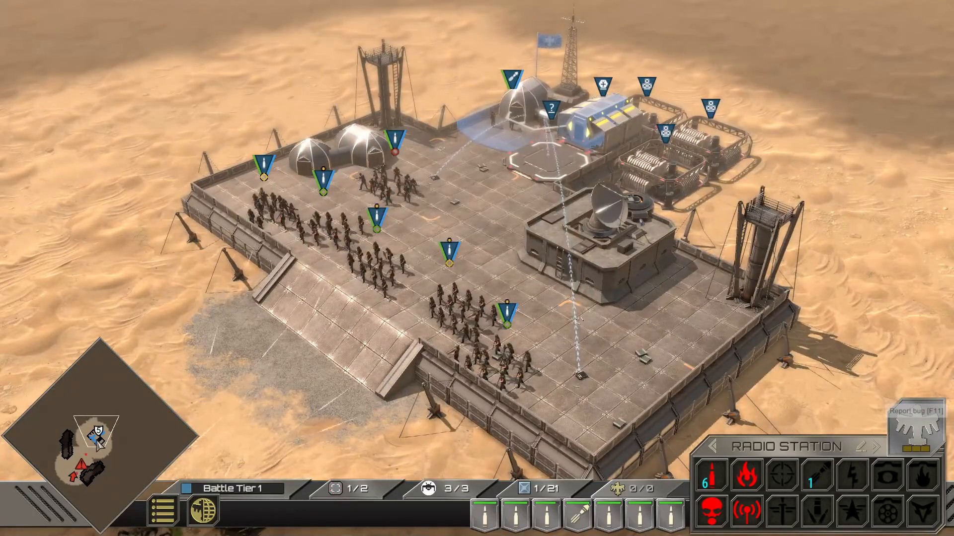
left_click_drag(97, 442, 101, 435)
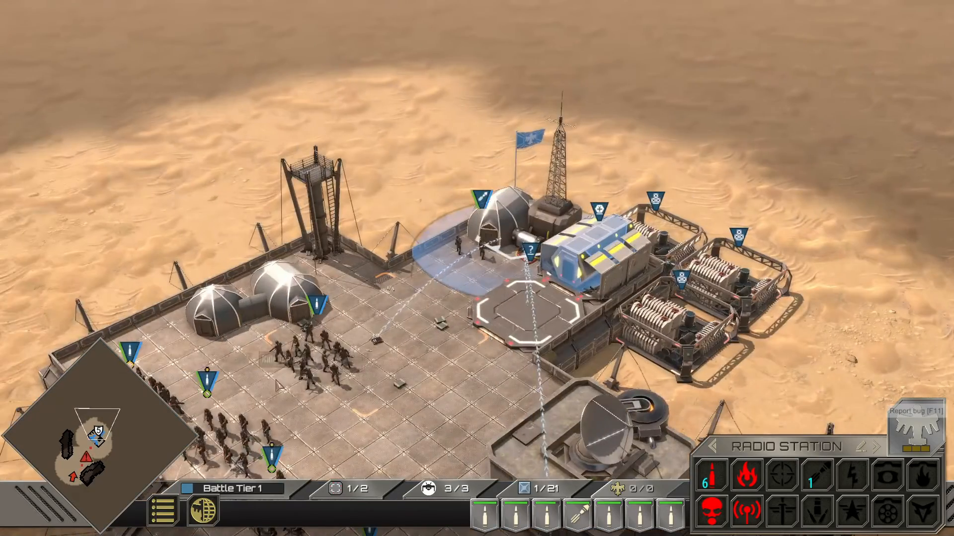
Step: Check the remaining Delivery Platform's available structures and compare them with the Radio Station's deployable units
left_click(512, 330)
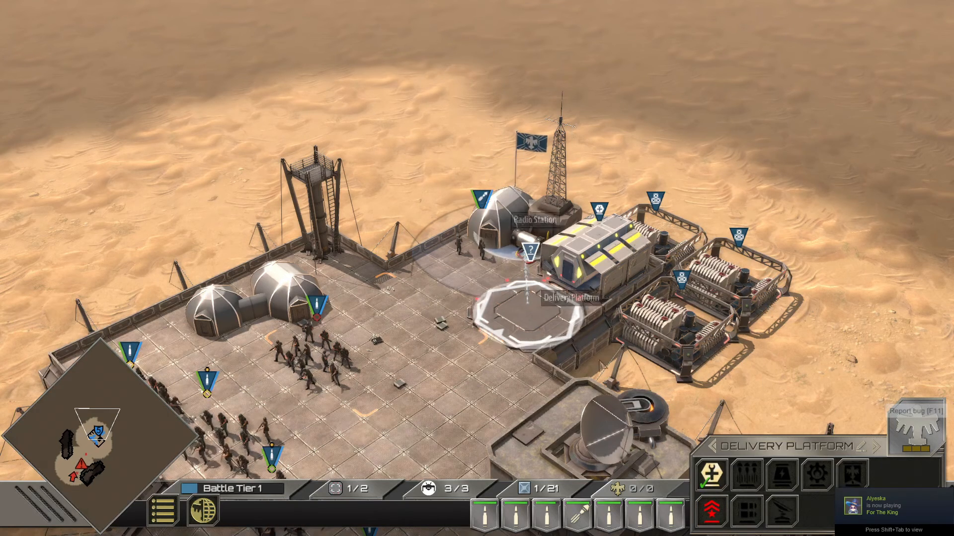
left_click(533, 244)
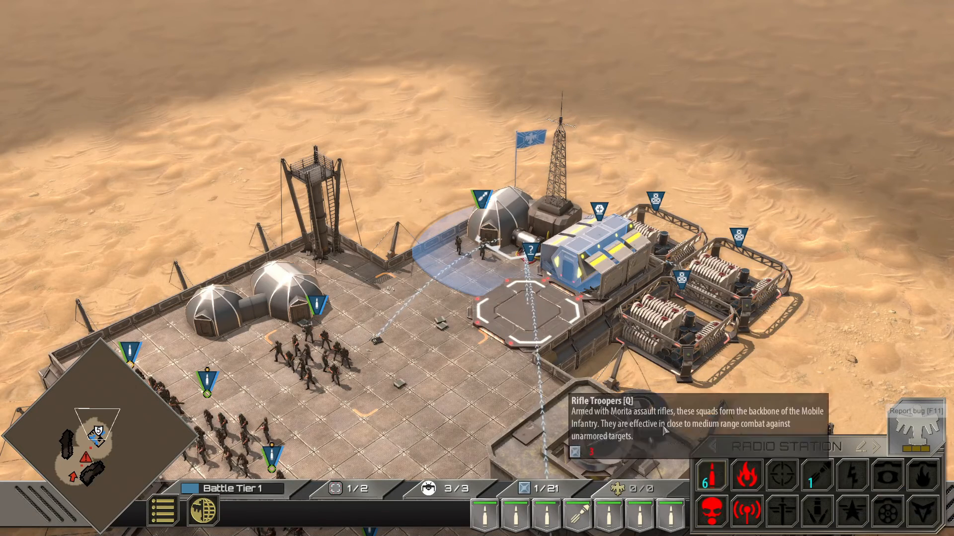
left_click(528, 306)
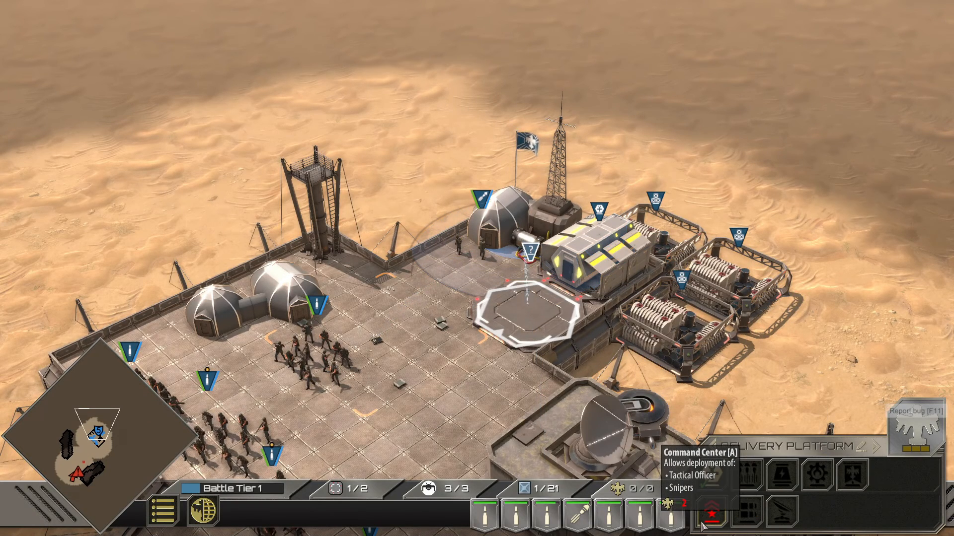
Step: End the playtest and return to the scenario editor
left_click(162, 510)
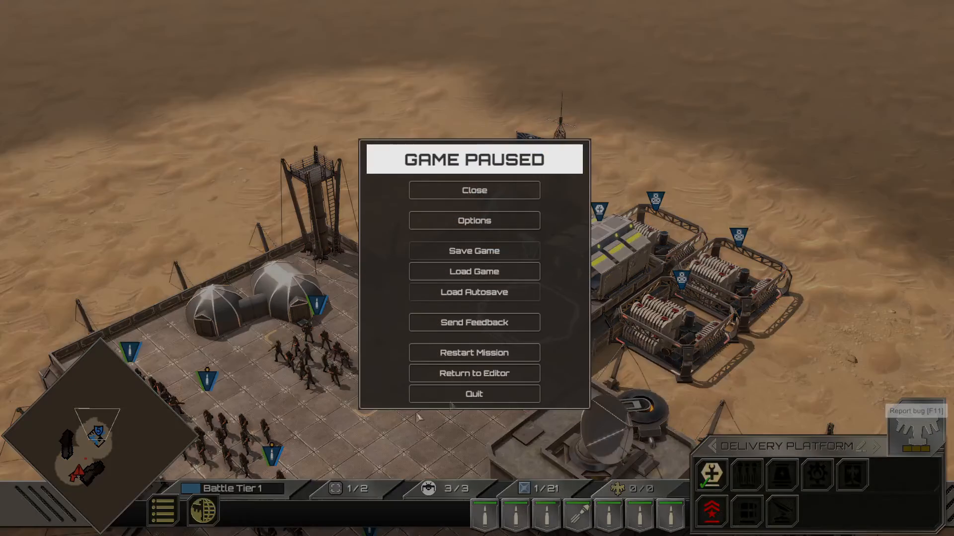
left_click(483, 374)
left_click(420, 299)
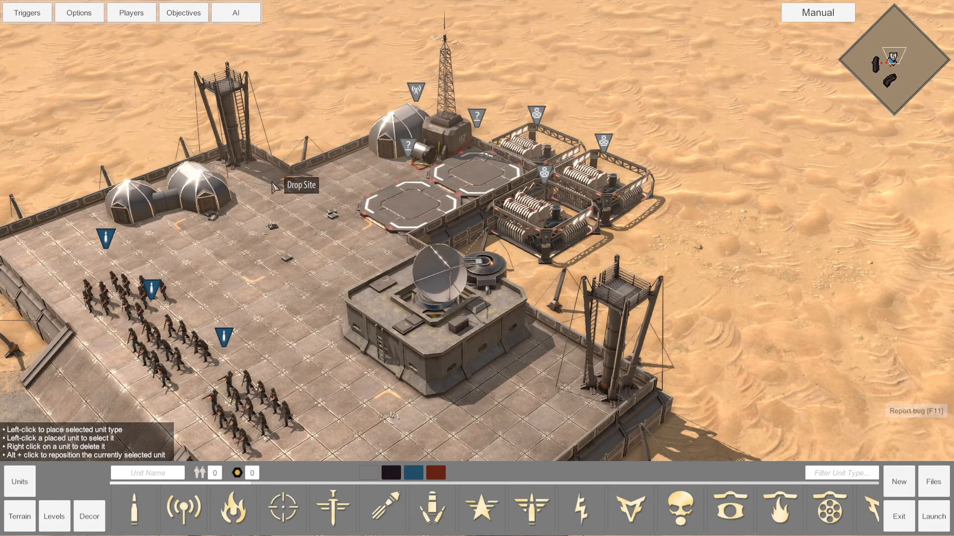
Step: Set DisabledDeployableUnitTypes to chemical_troopers; in the scenario options
left_click(83, 21)
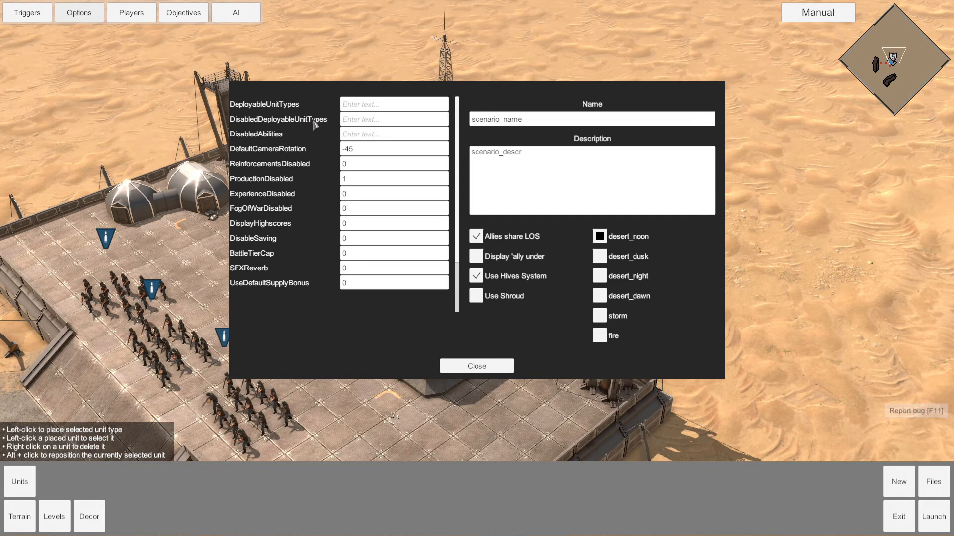
left_click(355, 121)
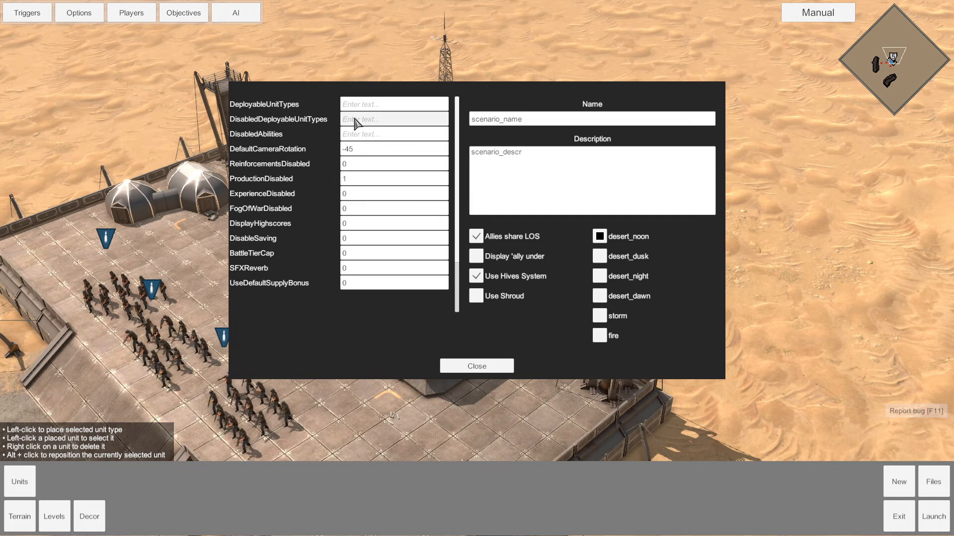
type("ce")
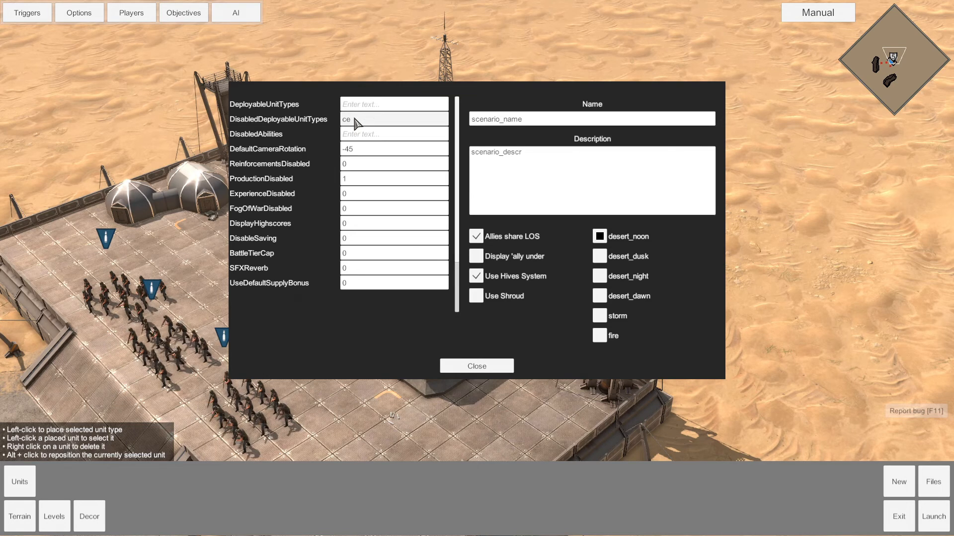
type("emica")
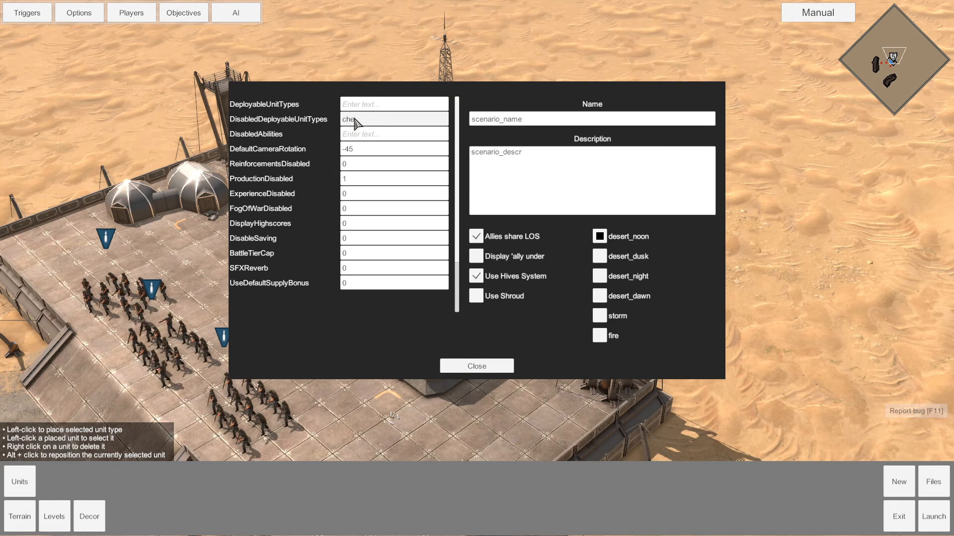
type("l_troopers;")
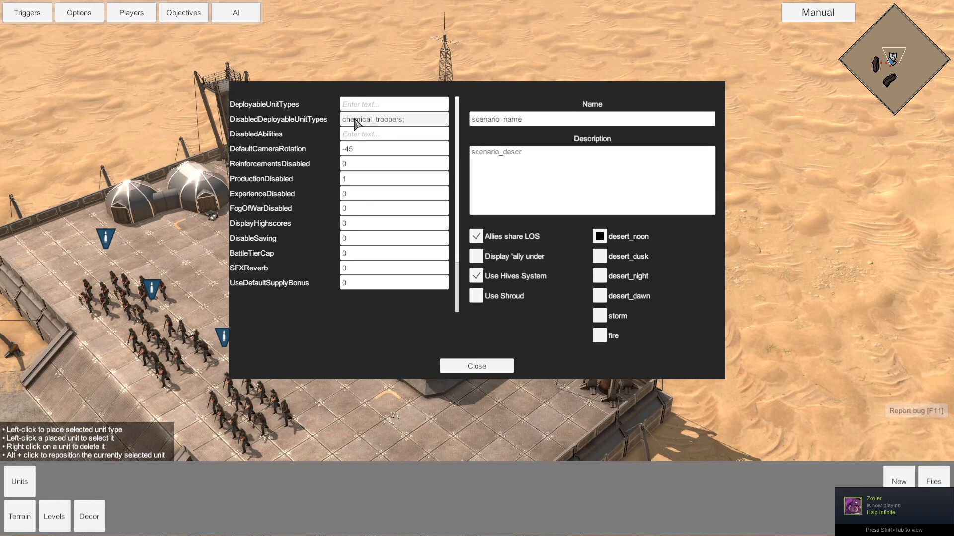
left_click(469, 366)
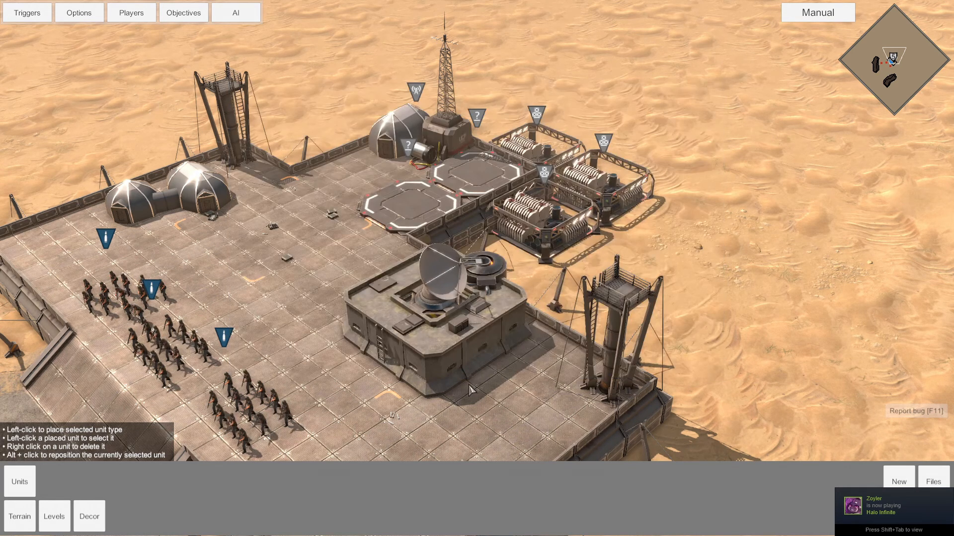
Step: Look up the Command Center's internal type name and add command_center; to DisabledDeployableUnitTypes after chemical_troopers;
left_click(20, 481)
scroll(567, 507, "down", 3)
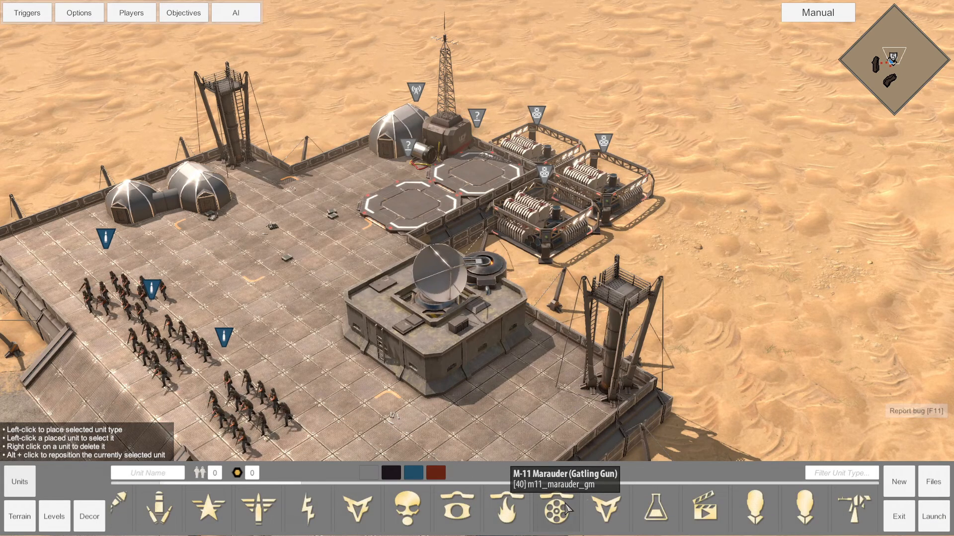
scroll(566, 506, "down", 8)
scroll(569, 507, "down", 8)
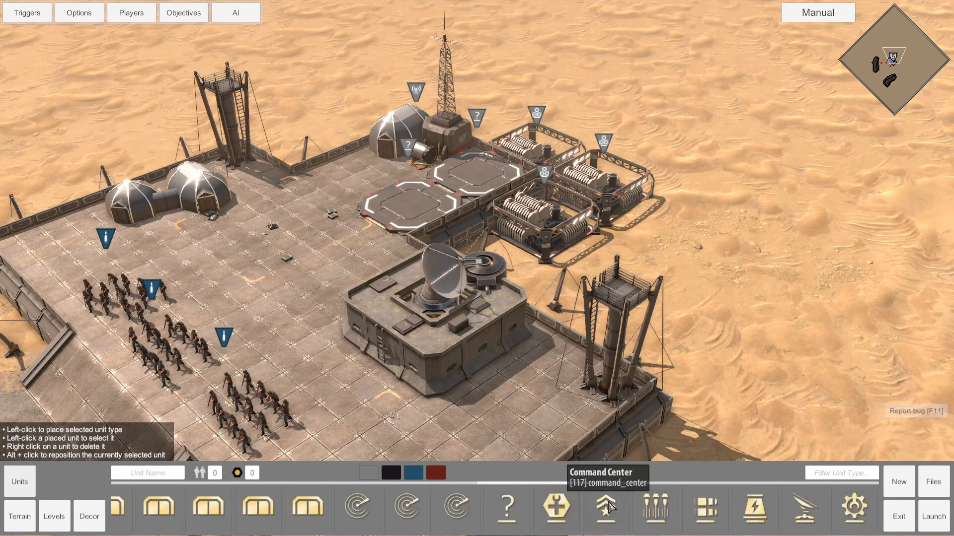
scroll(610, 506, "down", 2)
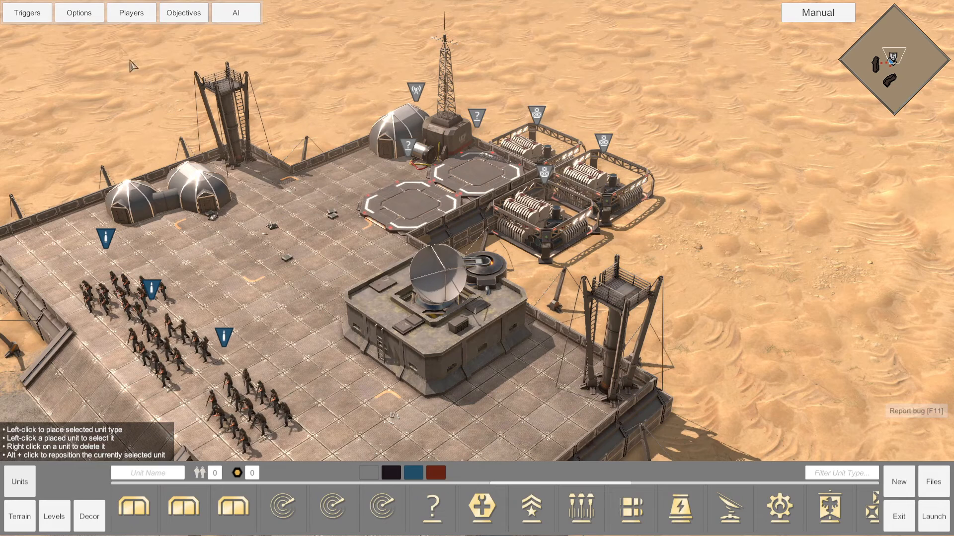
left_click(85, 14)
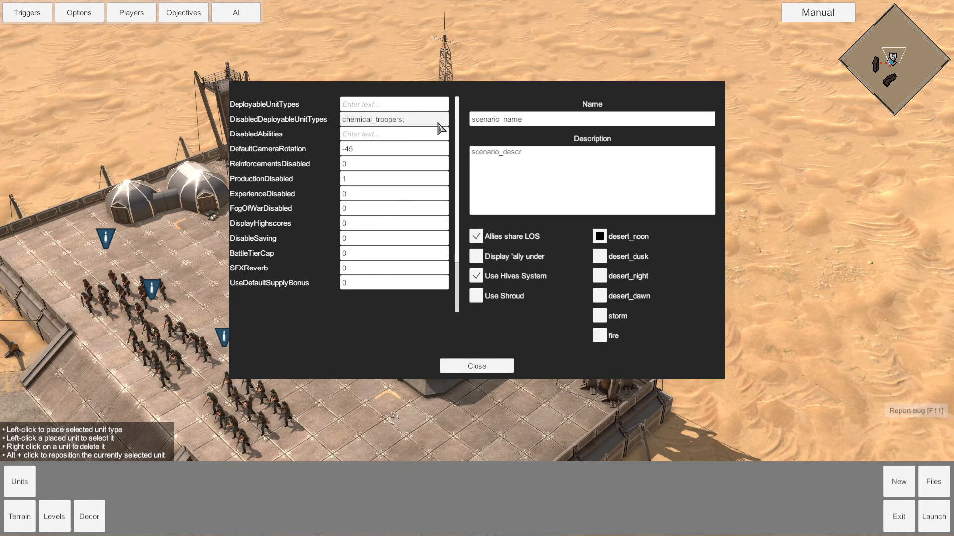
type("command")
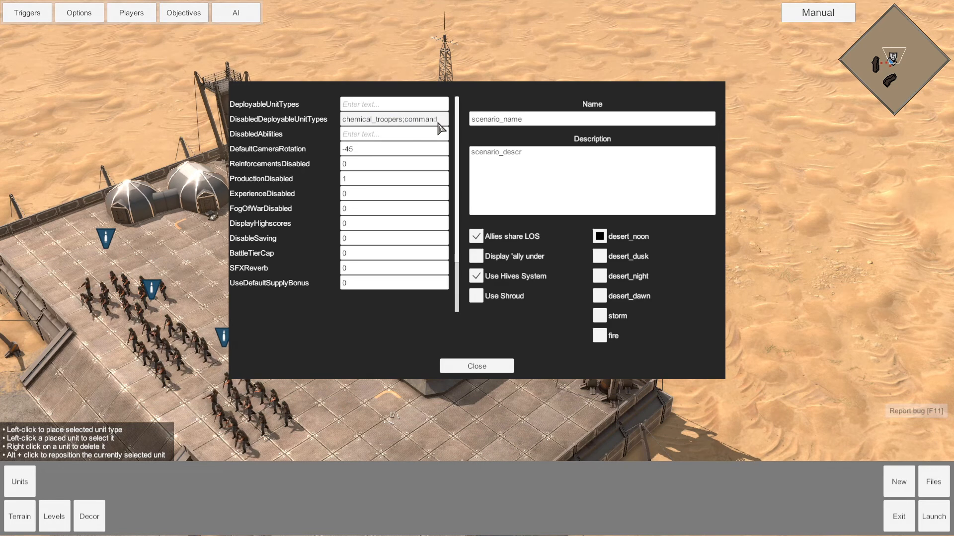
type("_center;")
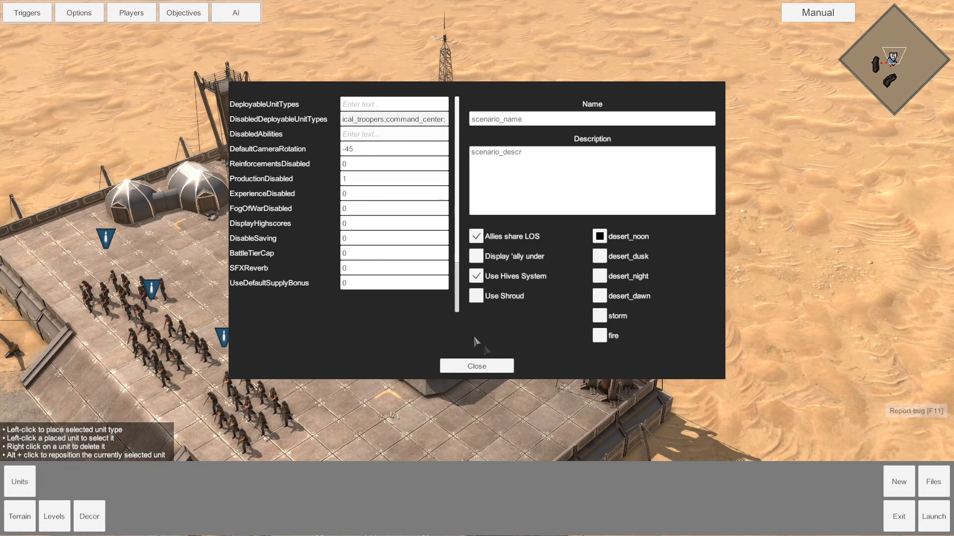
left_click(478, 367)
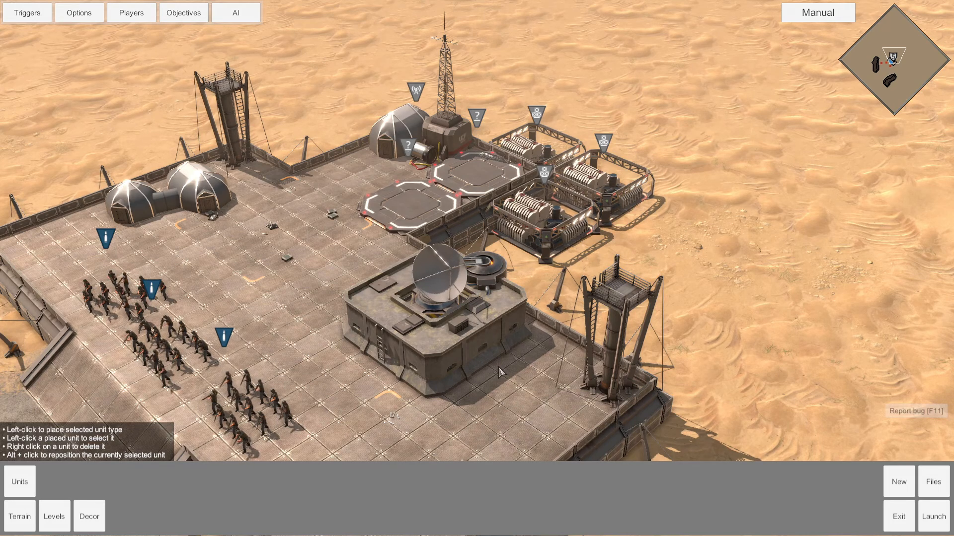
Step: Launch the scenario and check the captured Radio Station's deployable units and the adjacent Delivery Platform's available structures
left_click(926, 522)
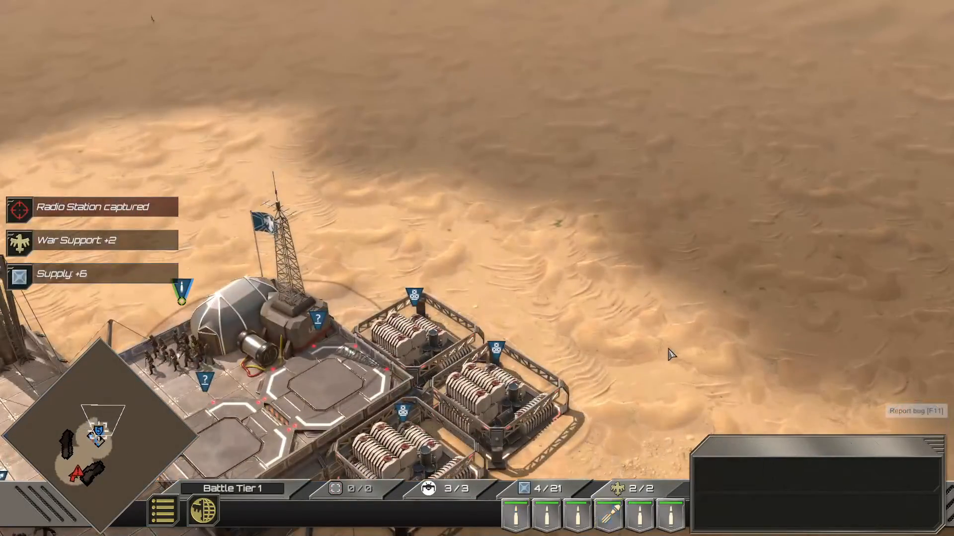
left_click(265, 292)
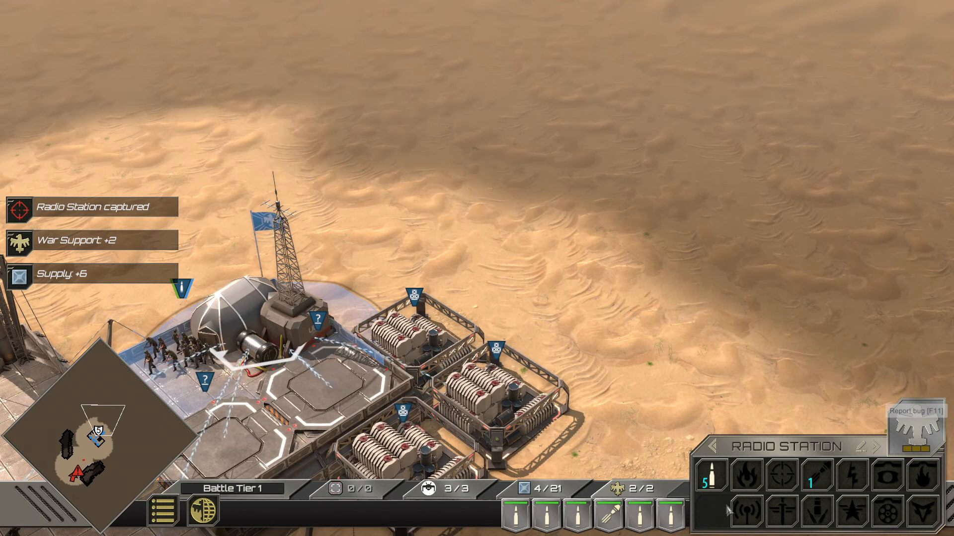
left_click(304, 354)
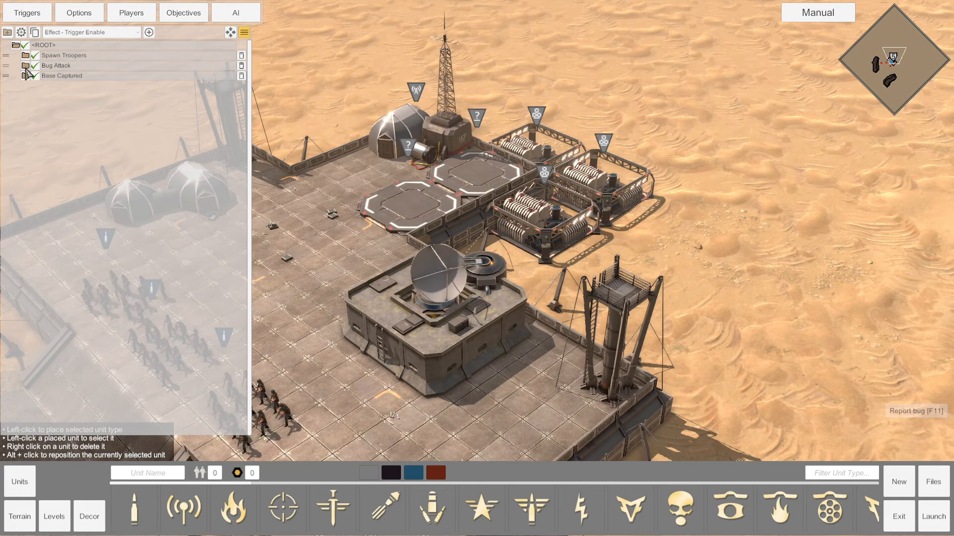
Step: Review the Attack Waves trigger and the Award Supply and War Supply On Capture trigger, and collapse the trigger folders
left_click(26, 65)
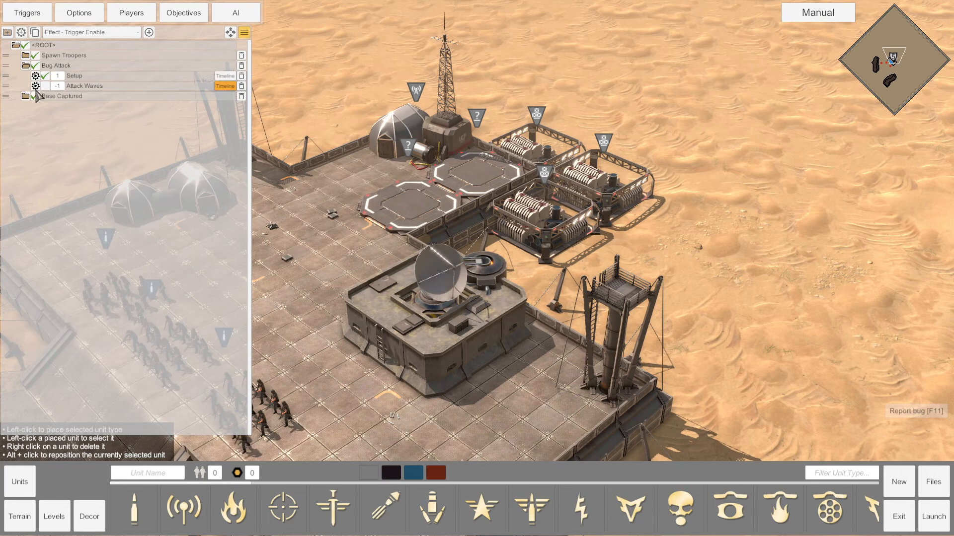
left_click(36, 85)
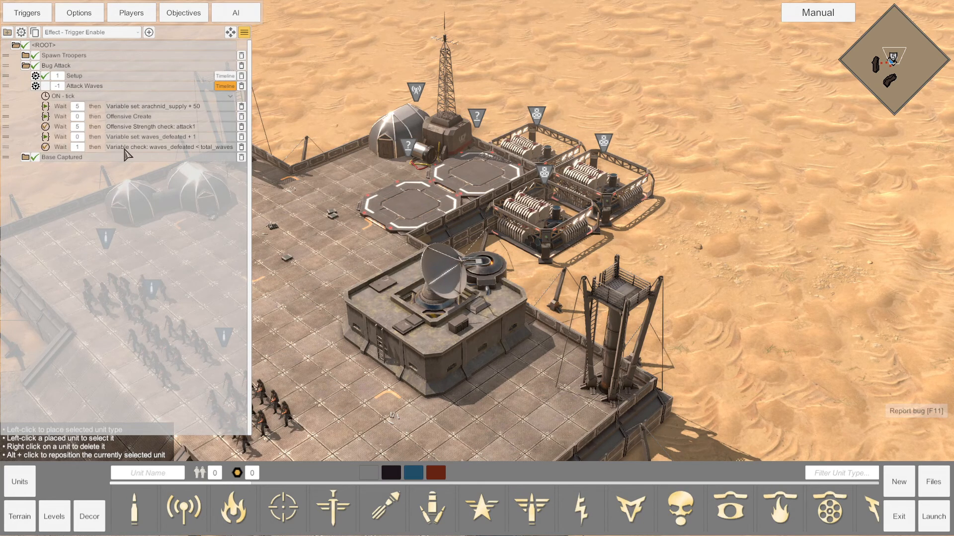
left_click(35, 86)
left_click(25, 96)
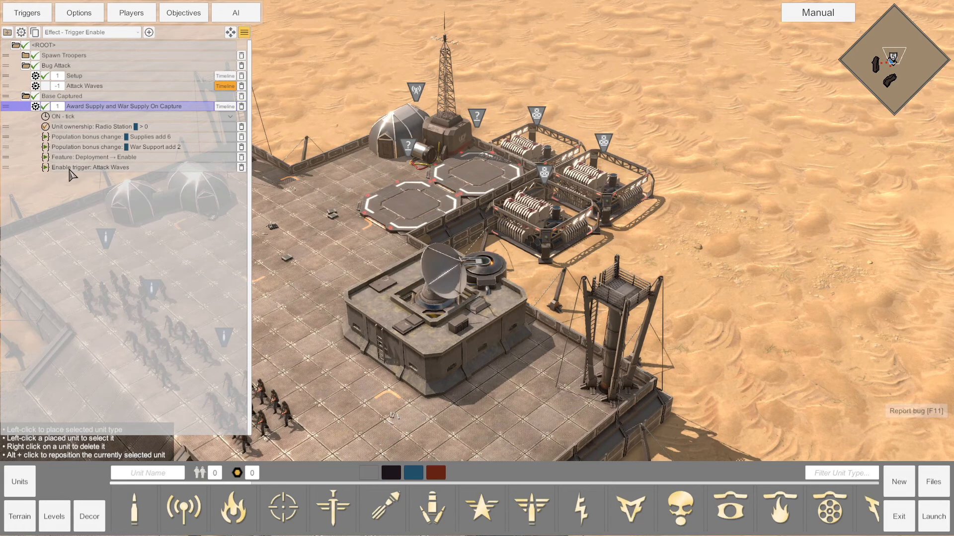
left_click(35, 106)
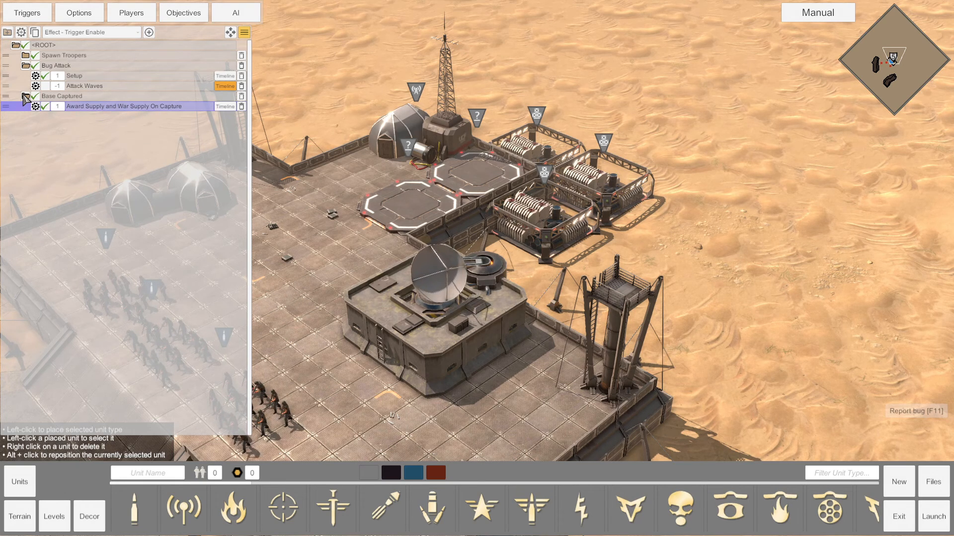
left_click(24, 96)
left_click(24, 65)
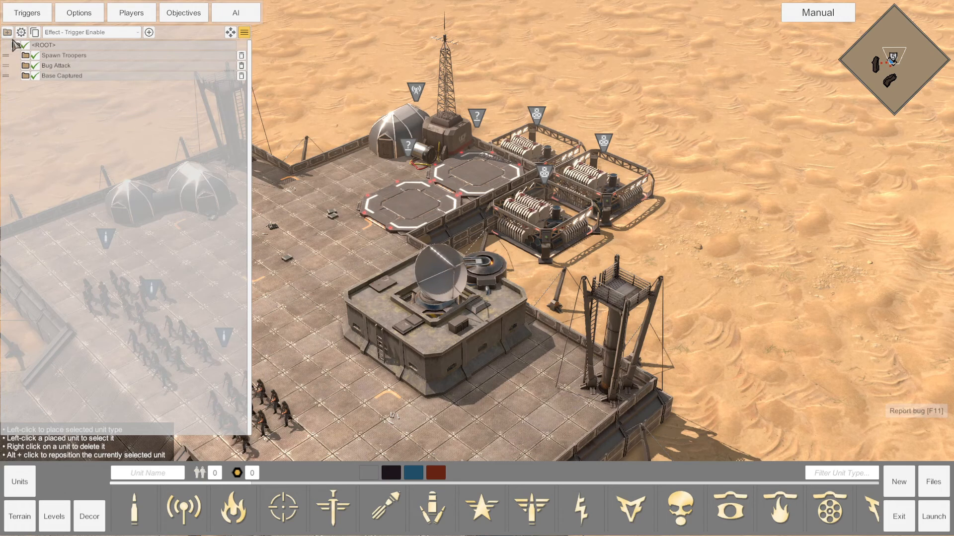
left_click(15, 46)
Step: Place a Bug Hive for the red player in the open desert near the large rock formation
left_click_drag(890, 79, 874, 77)
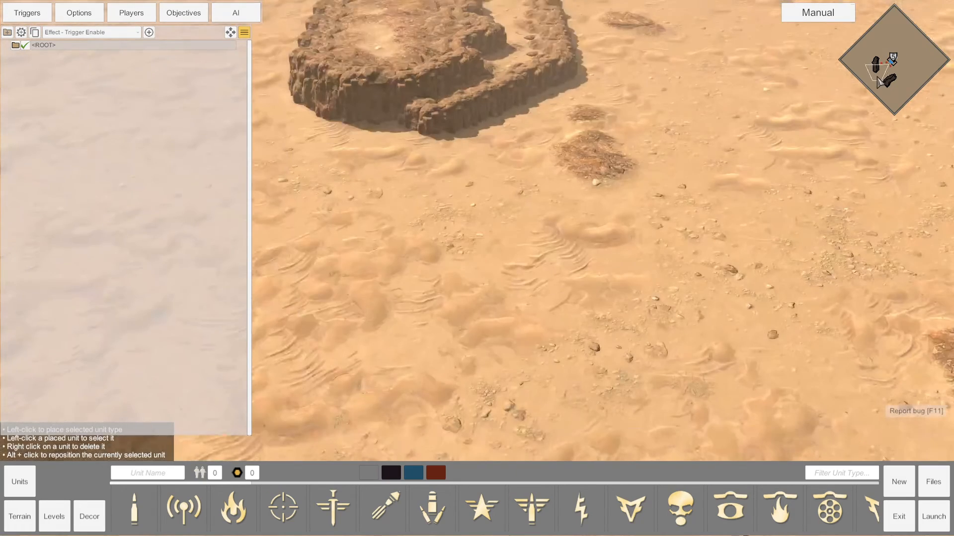
left_click(439, 473)
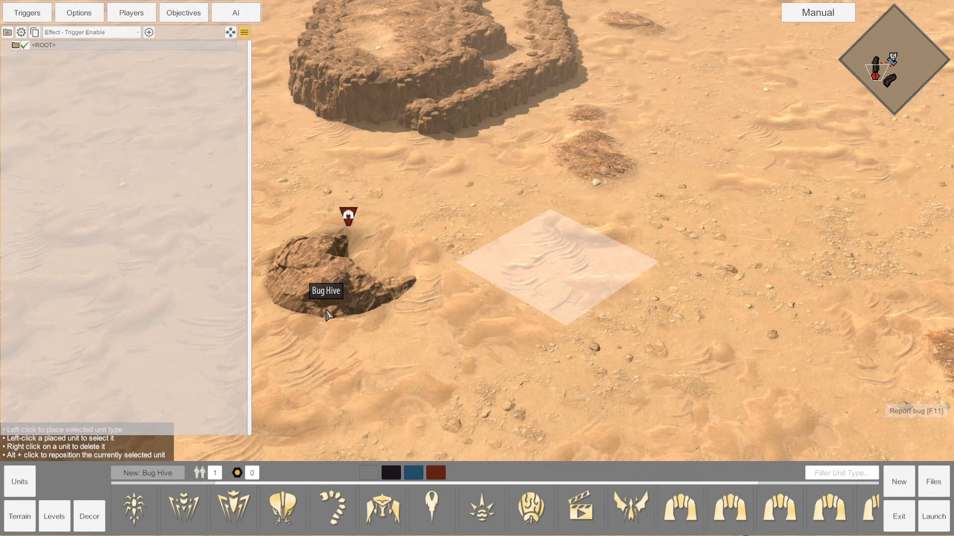
Step: Add a primary objective named "Capture the Base" and turn off the display of its requirement value
left_click(887, 67)
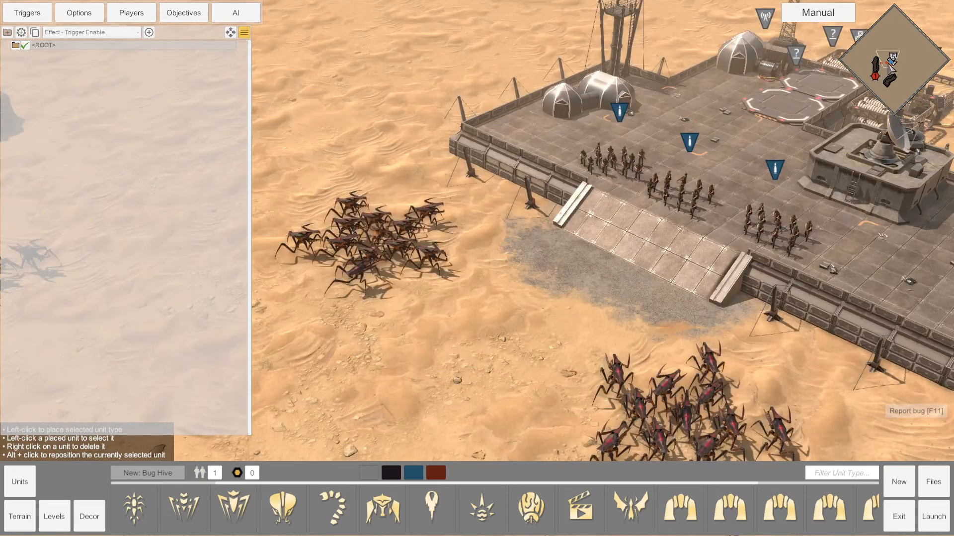
key("d")
key("w")
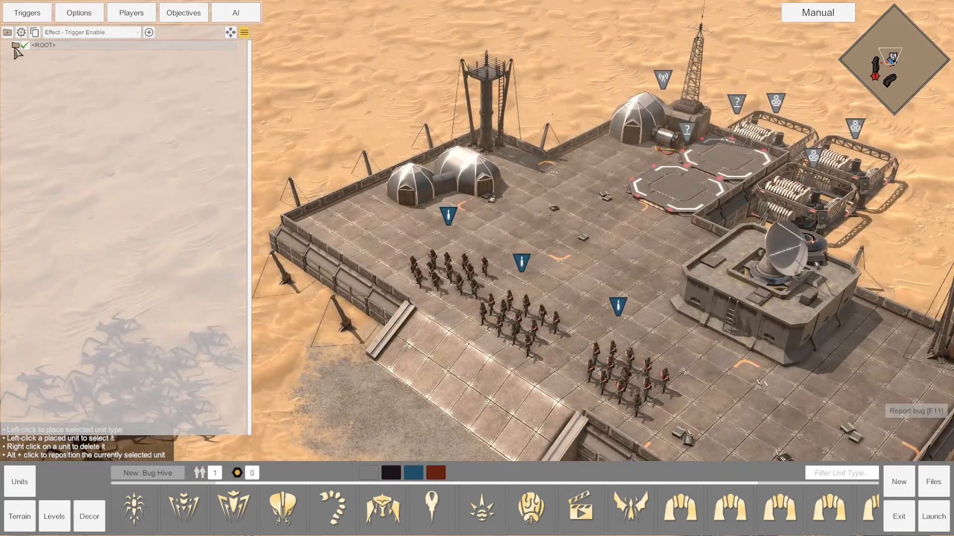
left_click(15, 46)
left_click(183, 12)
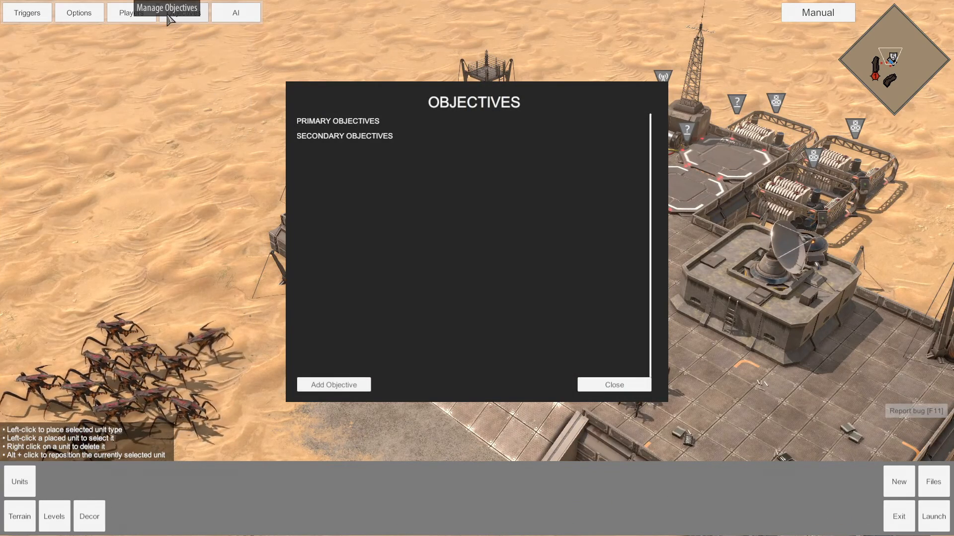
left_click(336, 386)
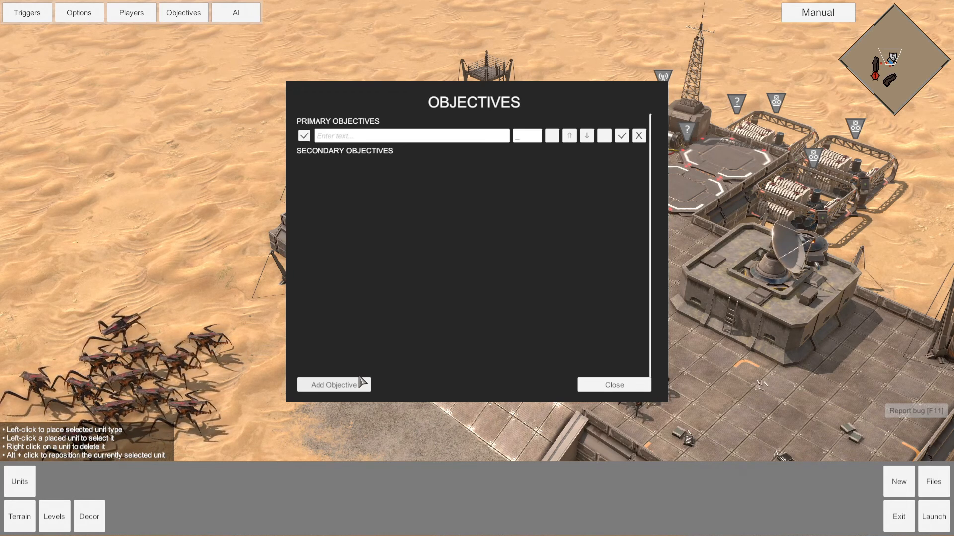
left_click(402, 141)
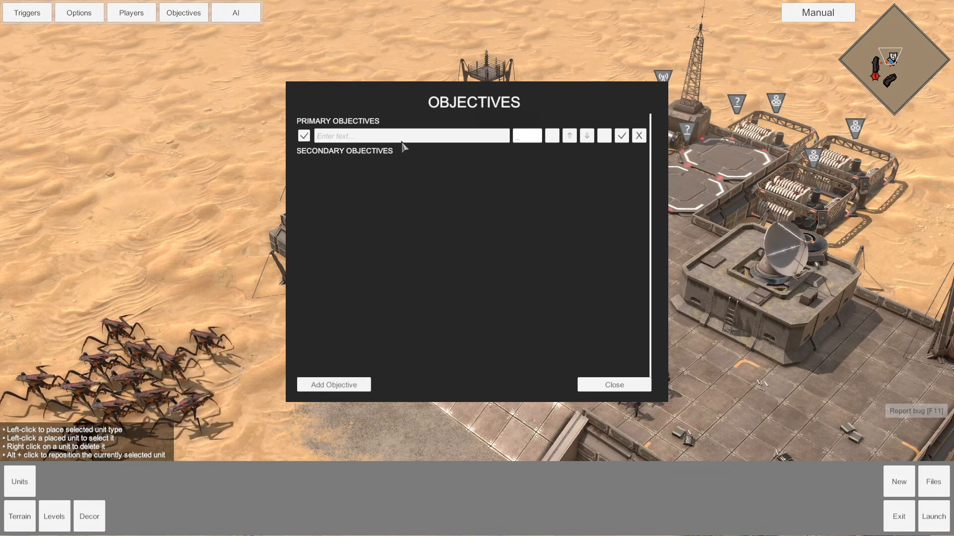
type("Capture Th")
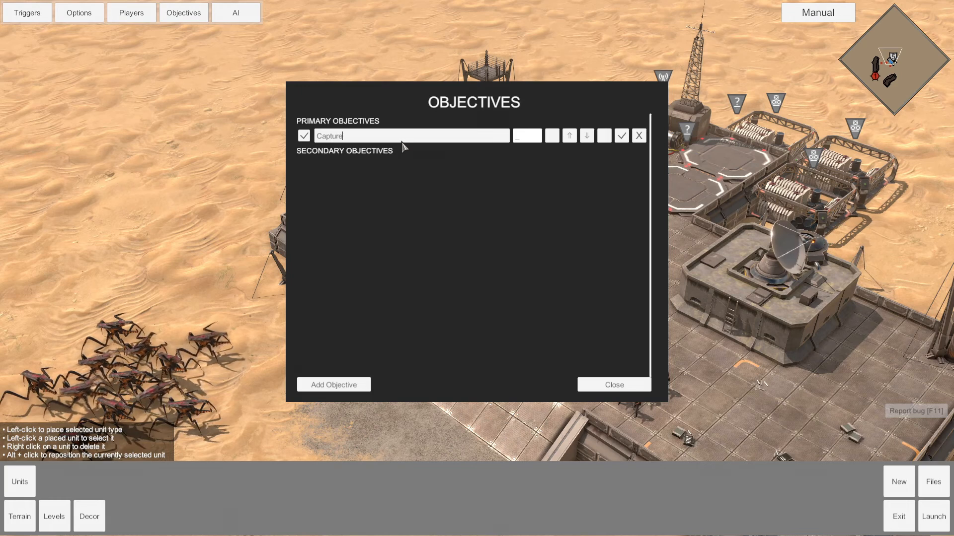
key("BackSpace")
key("BackSpace")
type("the Base")
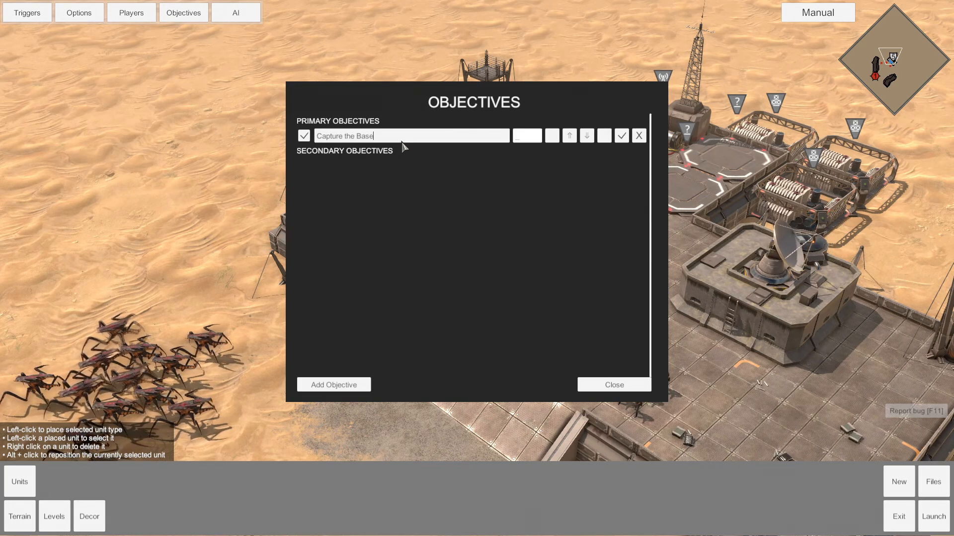
left_click(620, 139)
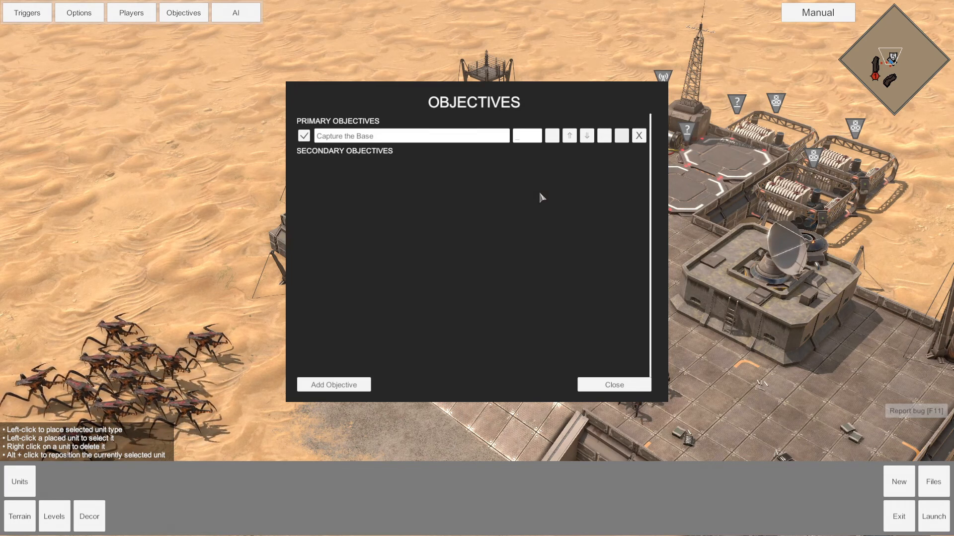
Step: Add a primary objective named "Clear the Bug Hive" with its requirement value display turned off
left_click(350, 387)
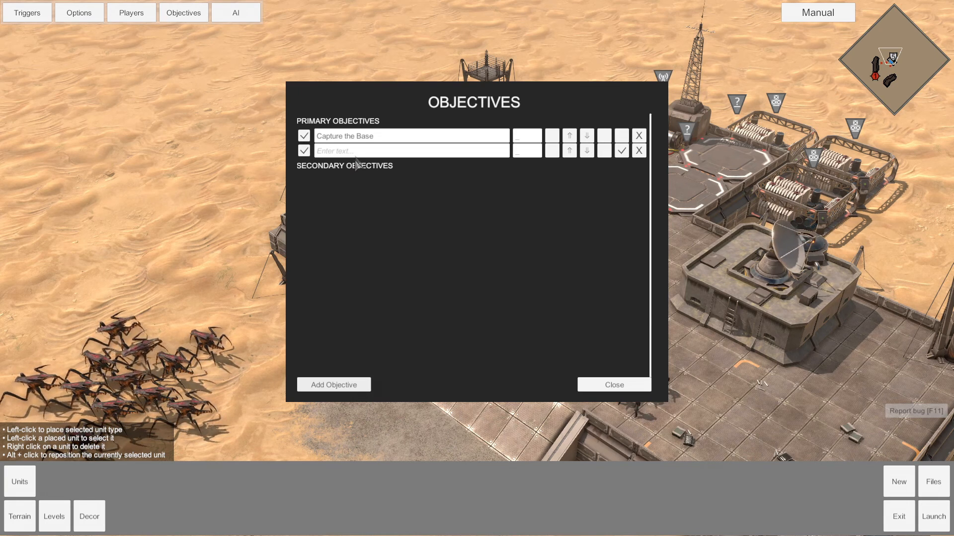
type("Cl")
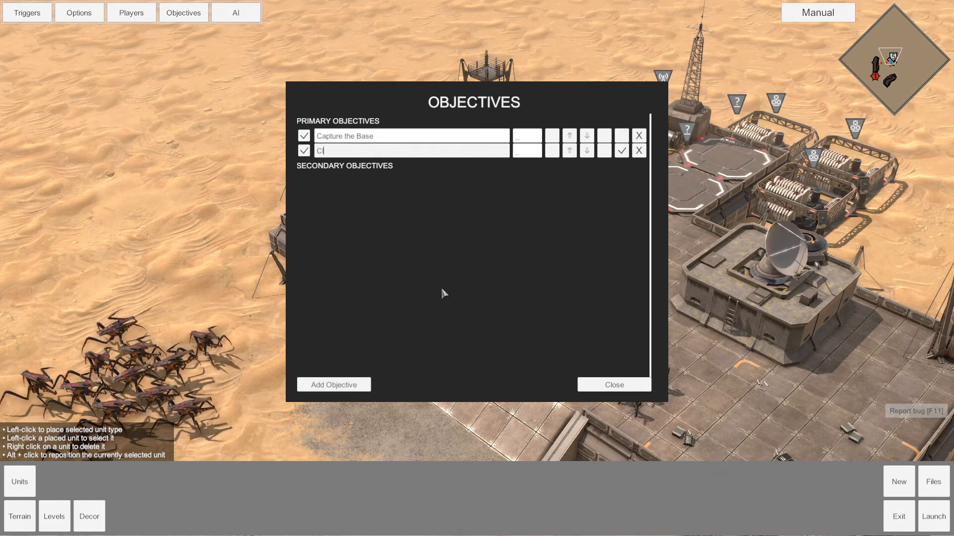
type("ear the Bug Hive")
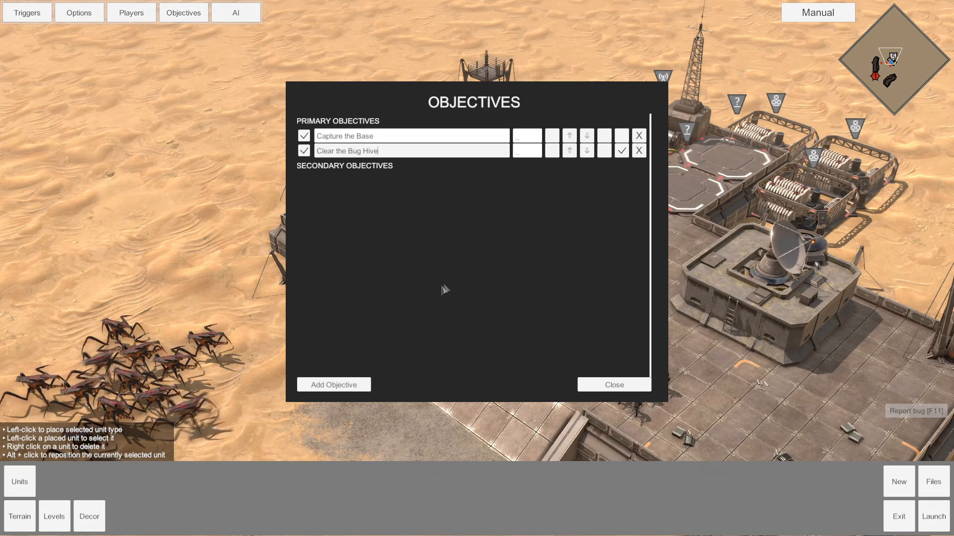
left_click(622, 151)
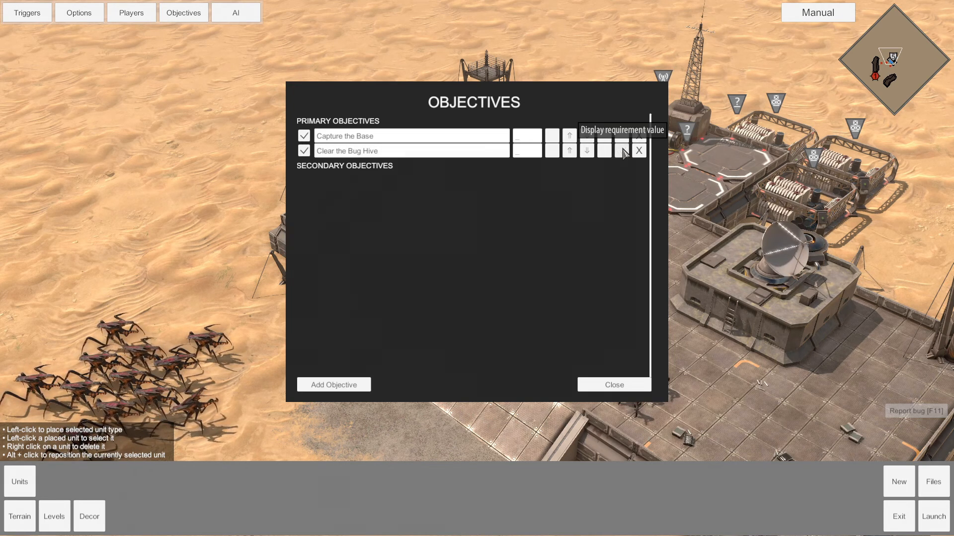
Step: Add a third primary objective named "Defend the Base"
left_click(333, 388)
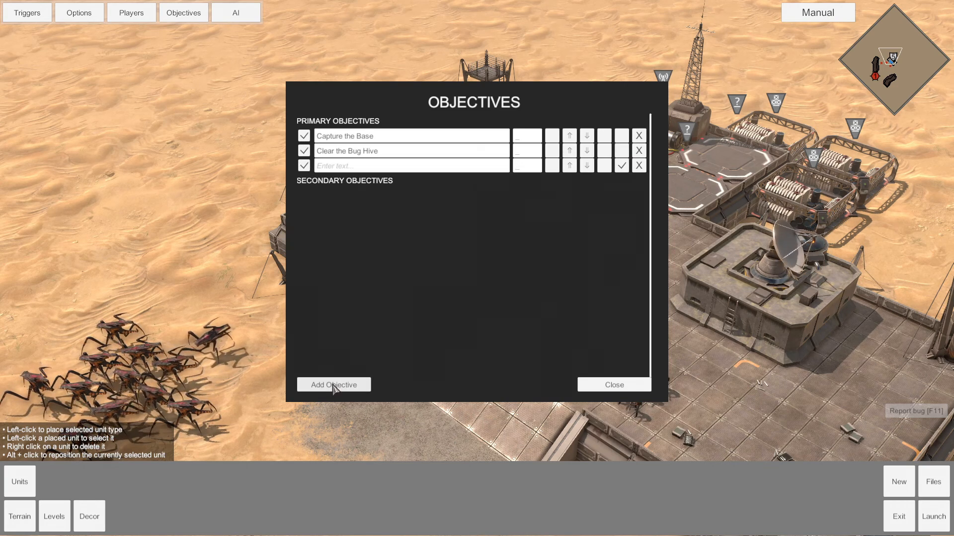
left_click(376, 167)
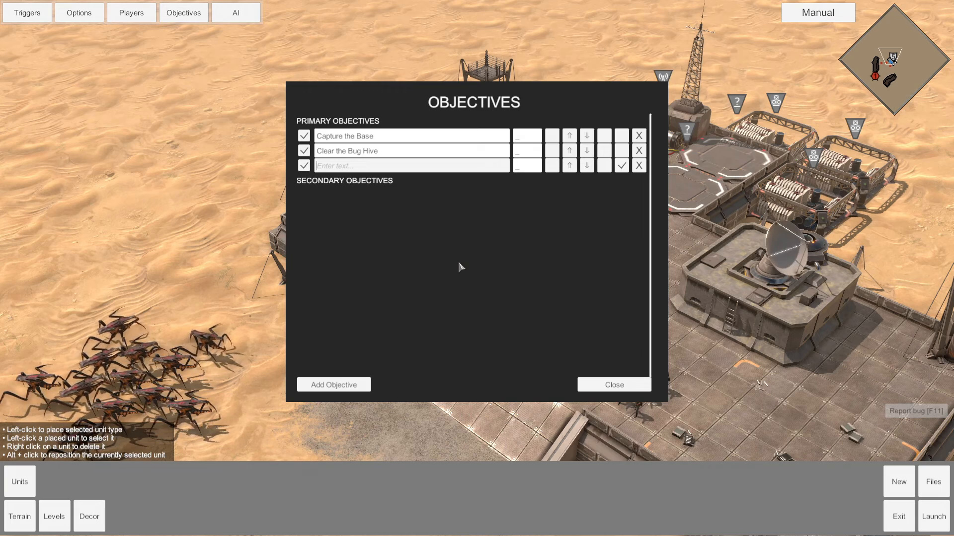
type("D")
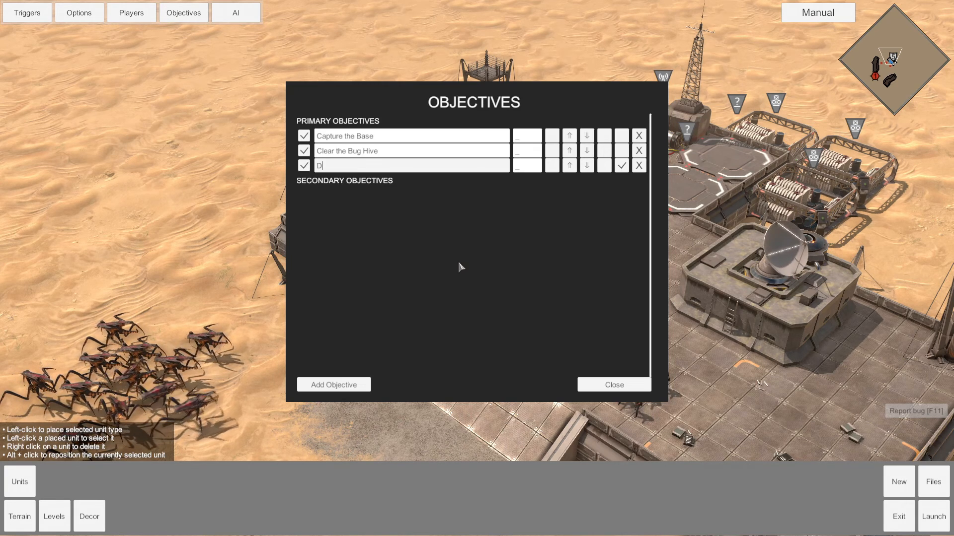
type("efend the Base")
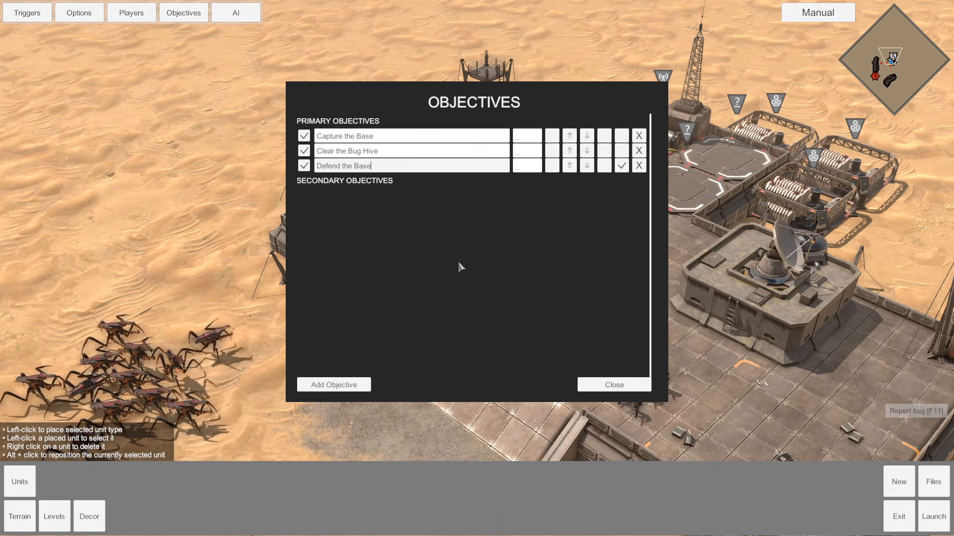
left_click(458, 261)
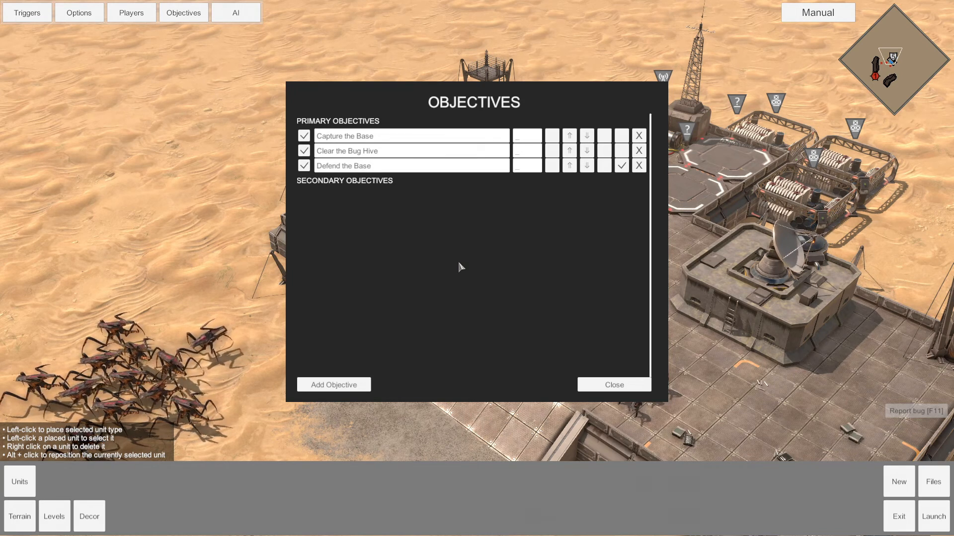
Step: Move Clear the Bug Hive below Defend the Base, disable both at scenario start, and hide Defend the Base's requirement value
left_click(587, 152)
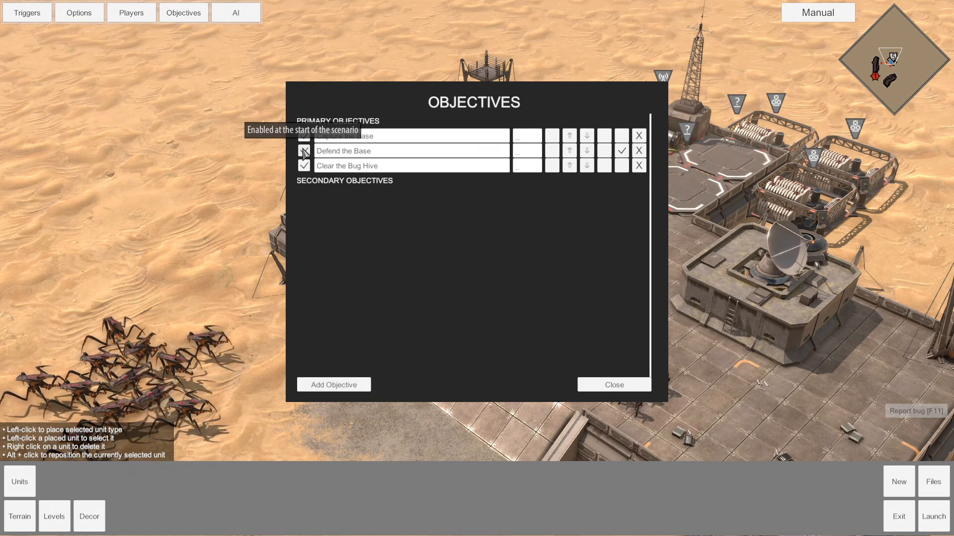
left_click(304, 166)
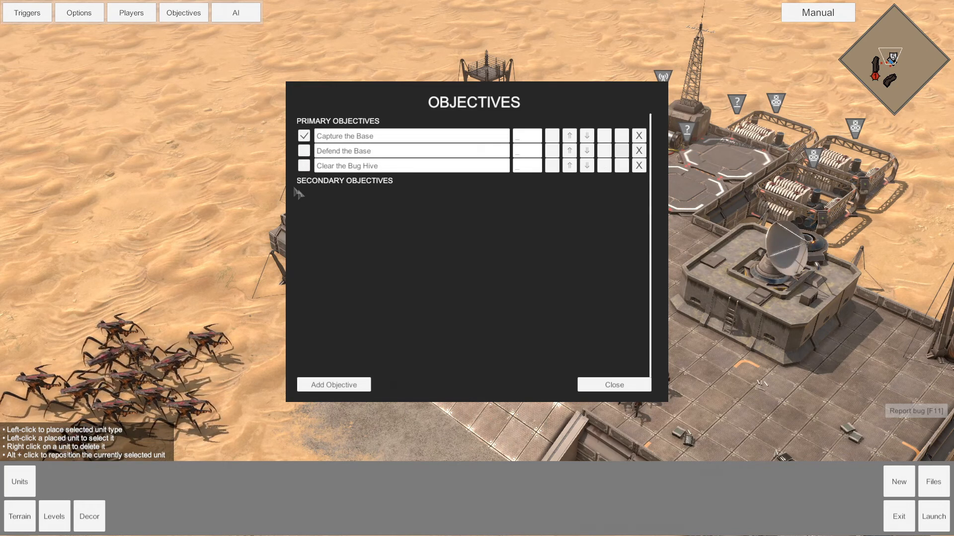
left_click(615, 386)
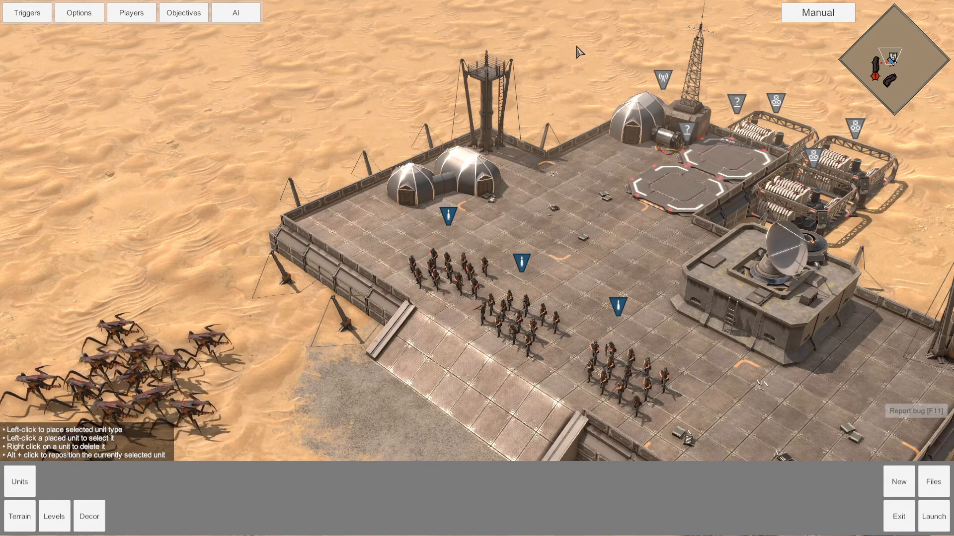
Step: Add an Objective status effect to the Award Supply and War Supply On Capture trigger that sets Capture the Base to Completed
left_click(28, 14)
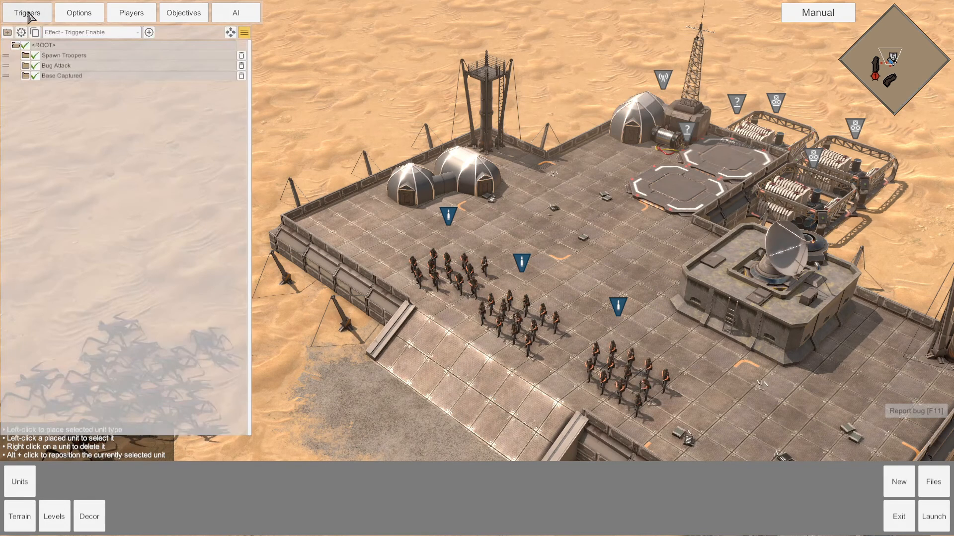
left_click(25, 77)
left_click(36, 88)
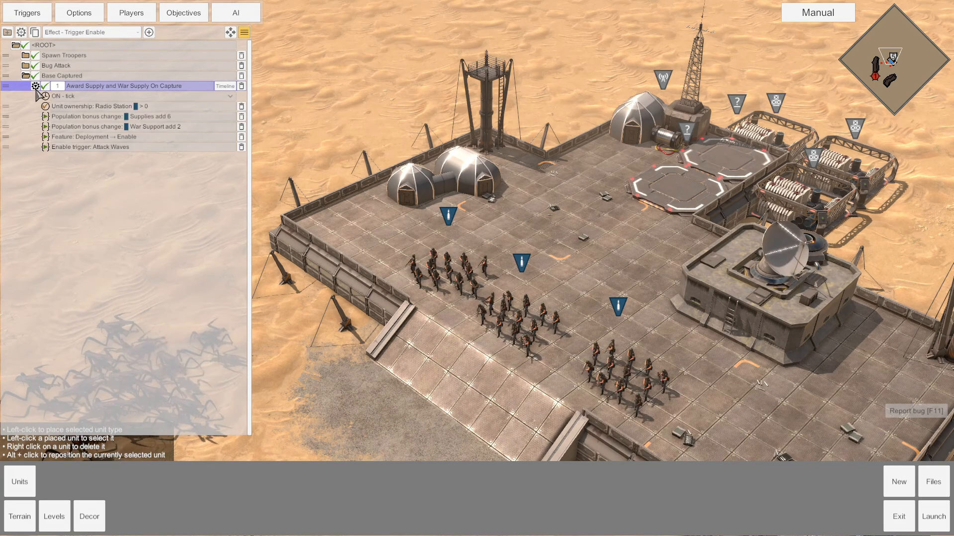
left_click(136, 33)
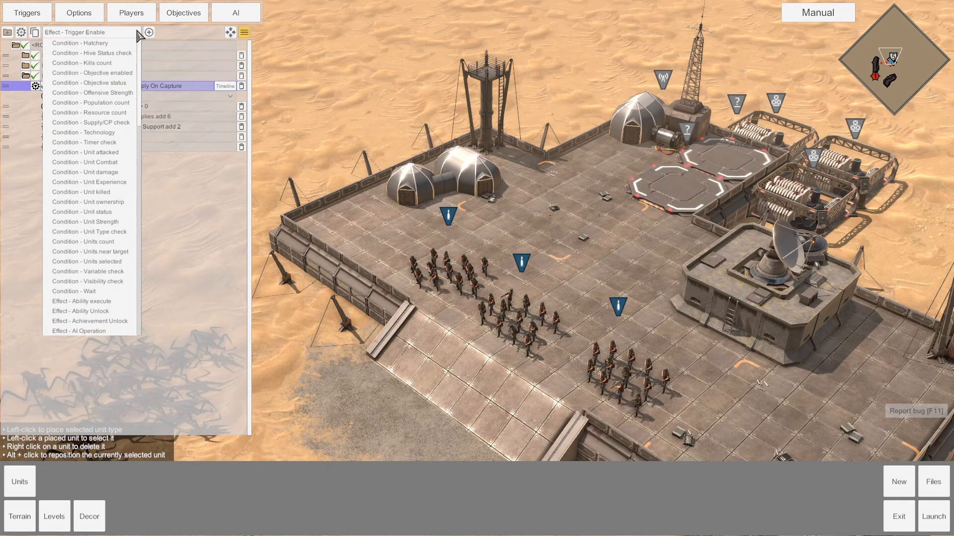
left_click_drag(139, 47, 140, 174)
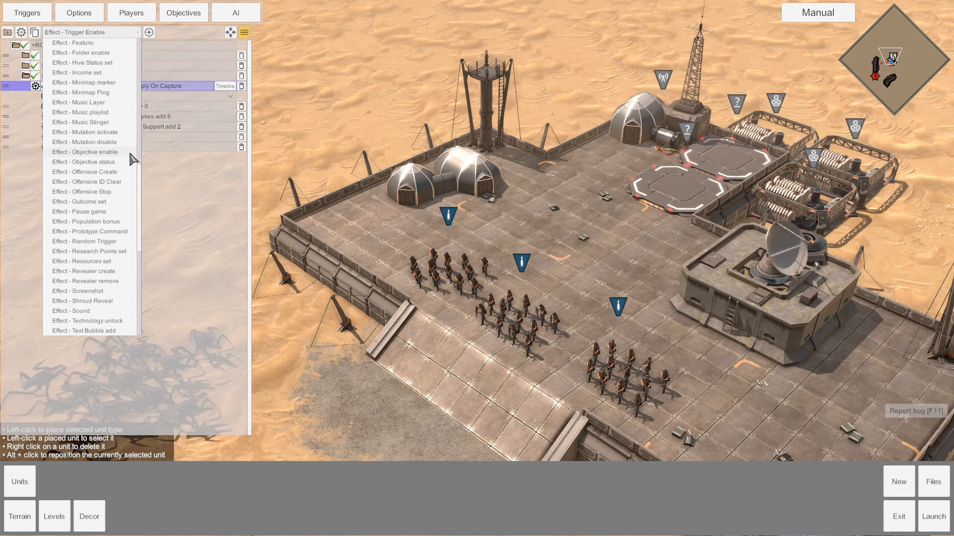
left_click(121, 161)
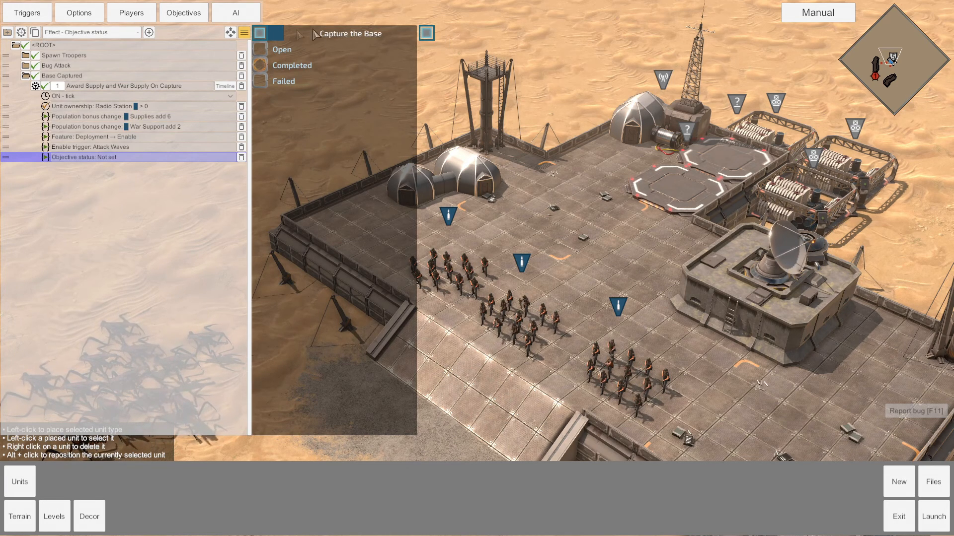
left_click(260, 70)
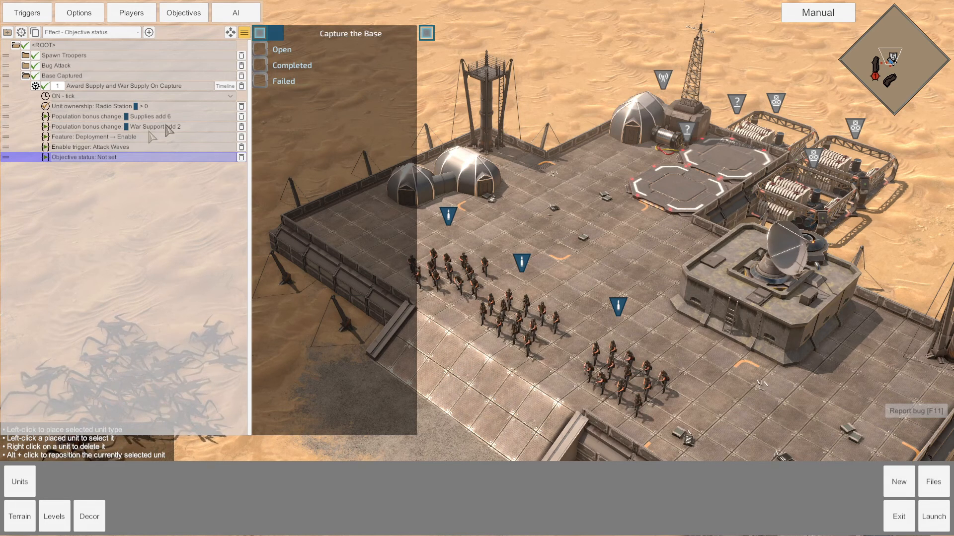
left_click(131, 147)
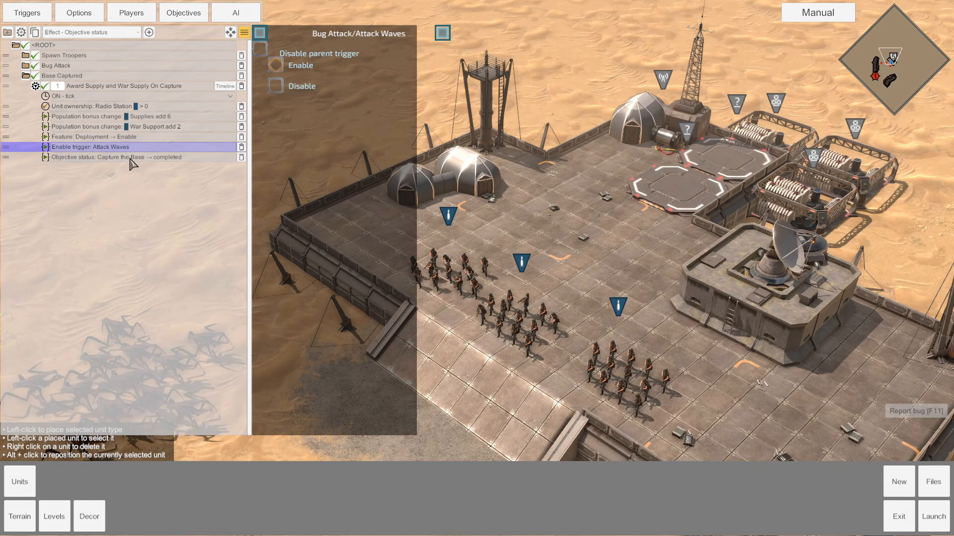
left_click(131, 158)
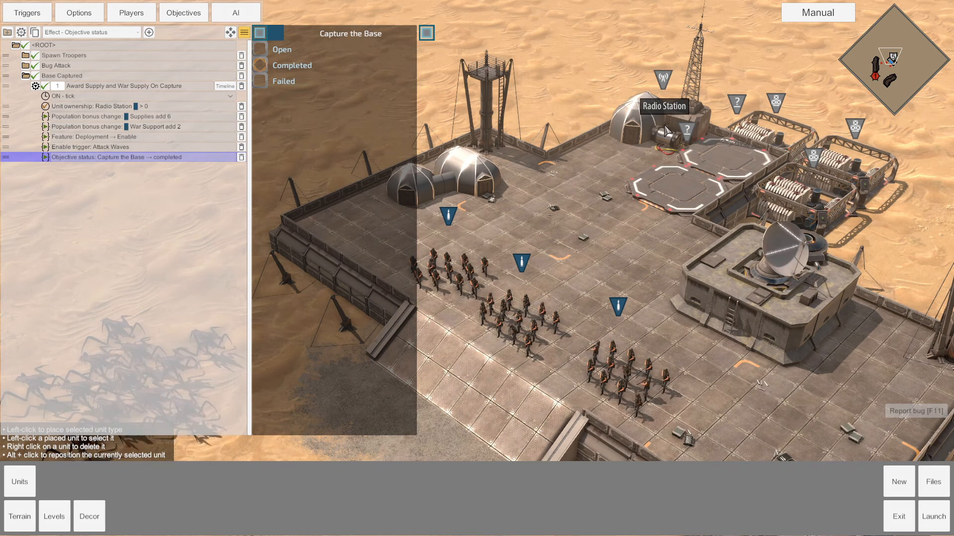
Step: Add two Objective enable effects to the capture trigger, enabling Clear the Bug Hive and Defend the Base
left_click(136, 34)
left_click_drag(136, 39, 141, 154)
left_click(115, 242)
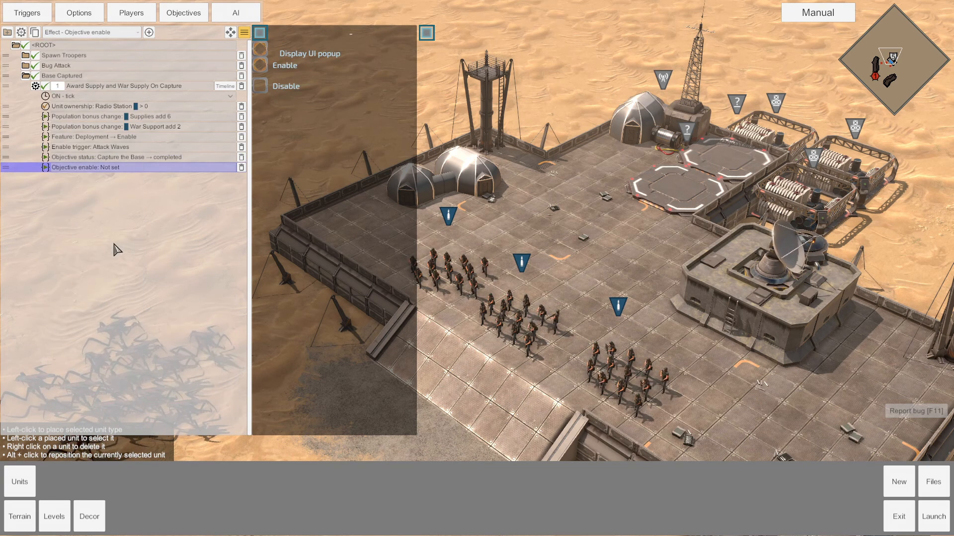
left_click(259, 33)
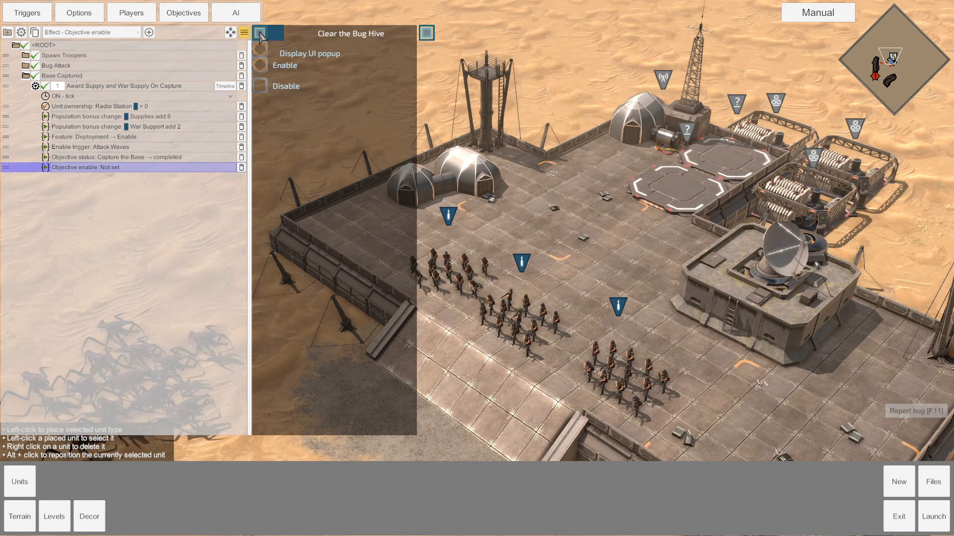
left_click(149, 32)
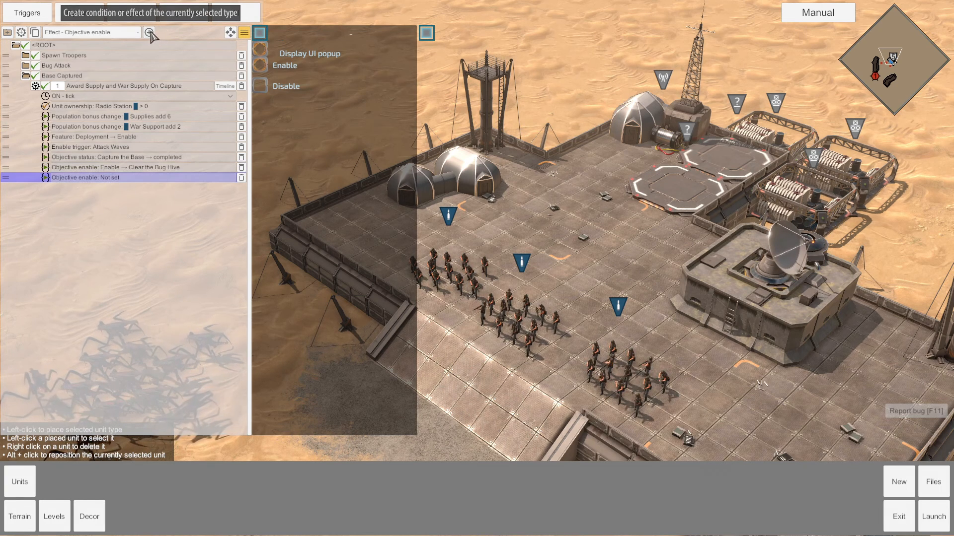
left_click(259, 35)
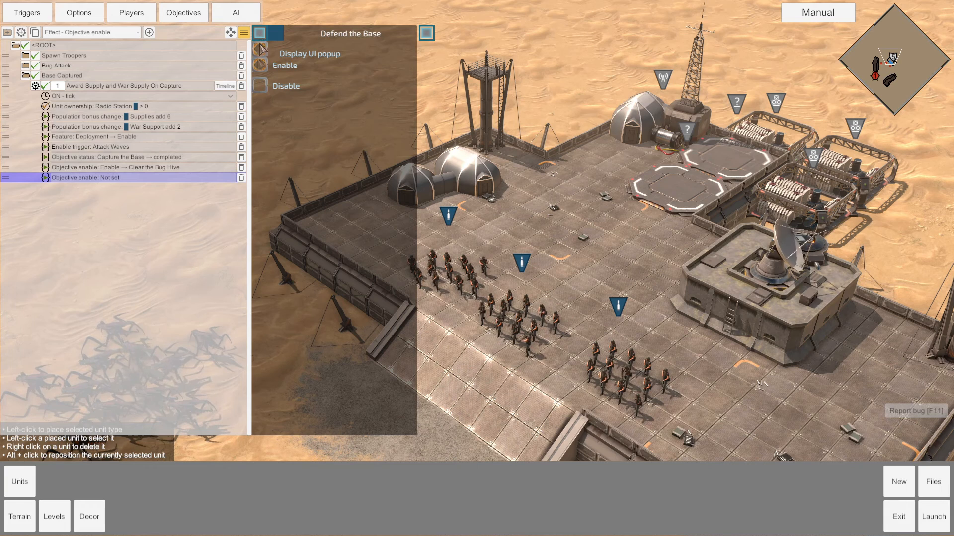
Step: Turn on Timeline for the capture trigger with a wait of 5 before each Objective enable effect, and expand the Bug Attack folder
left_click(201, 168)
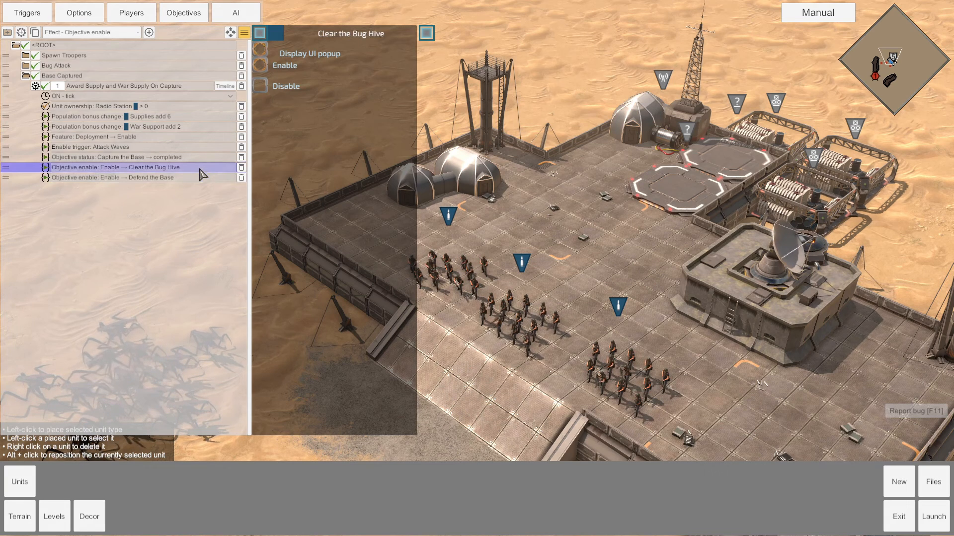
left_click(230, 89)
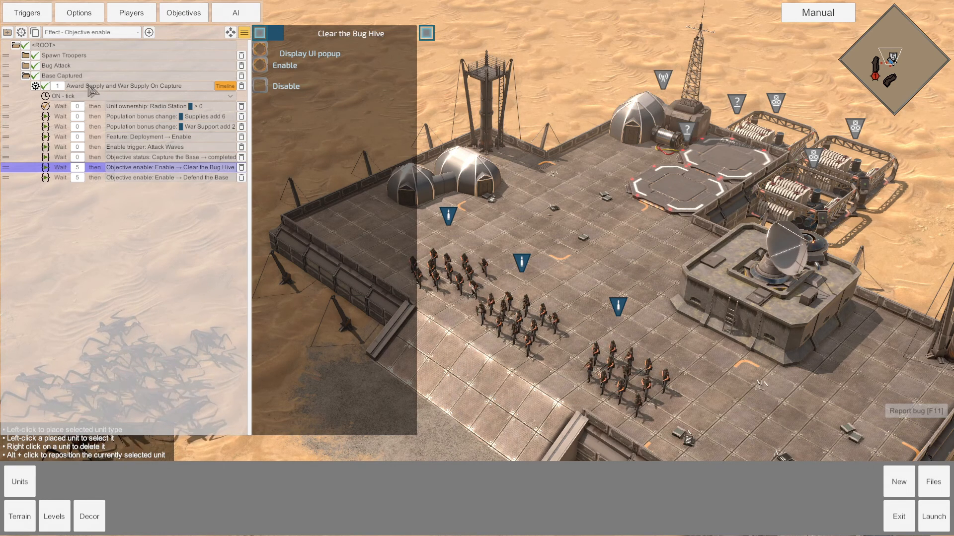
left_click(26, 66)
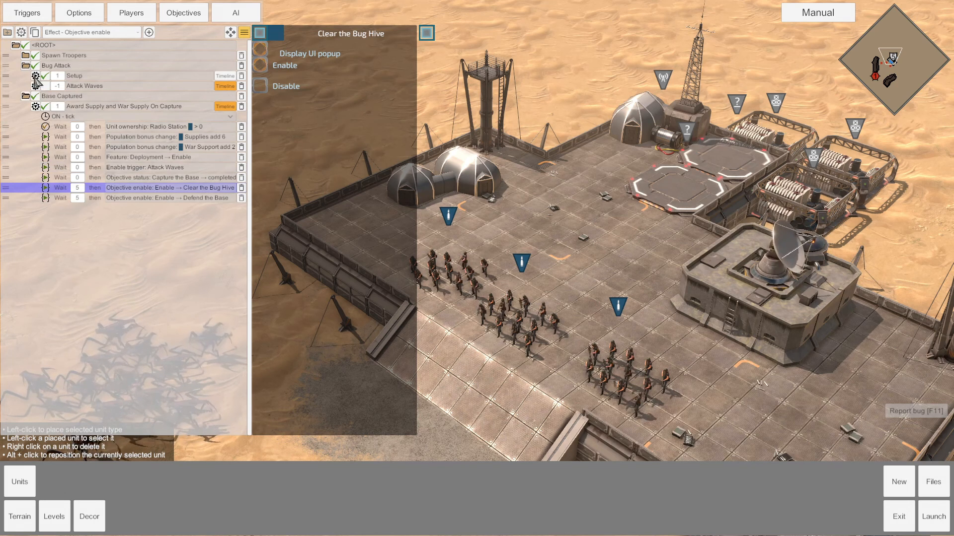
Step: Set the wait before the arachnid_supply Variable set effect in the Attack Waves trigger to 10
left_click(36, 86)
left_click(78, 105)
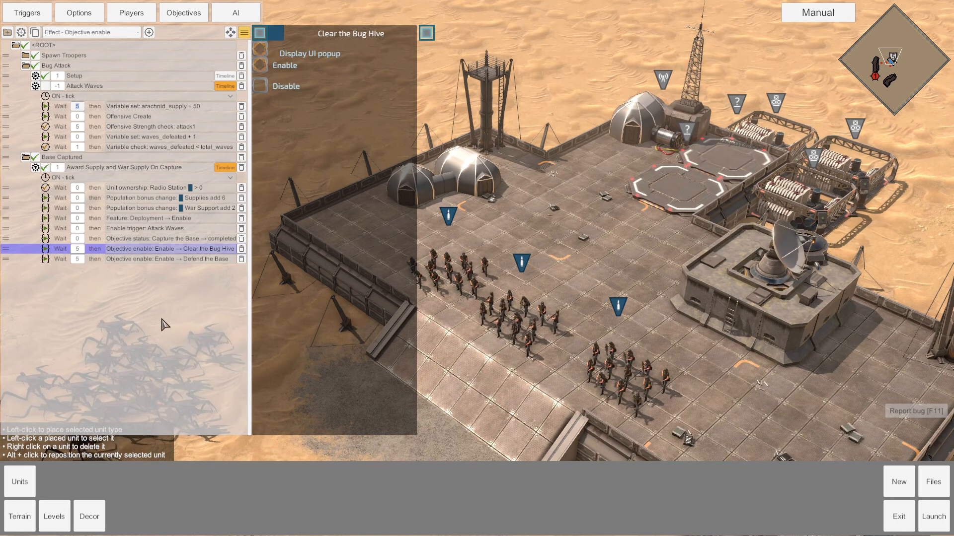
type("10")
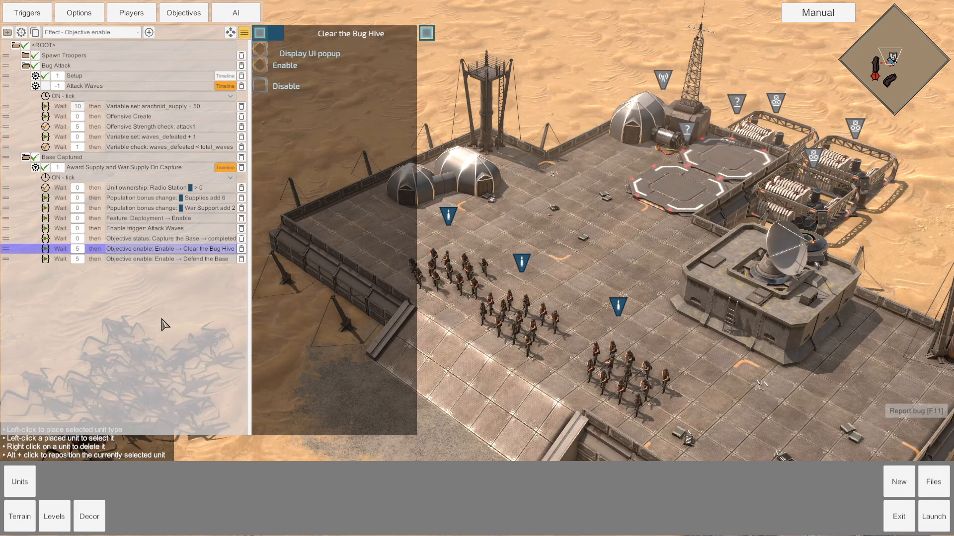
left_click(36, 88)
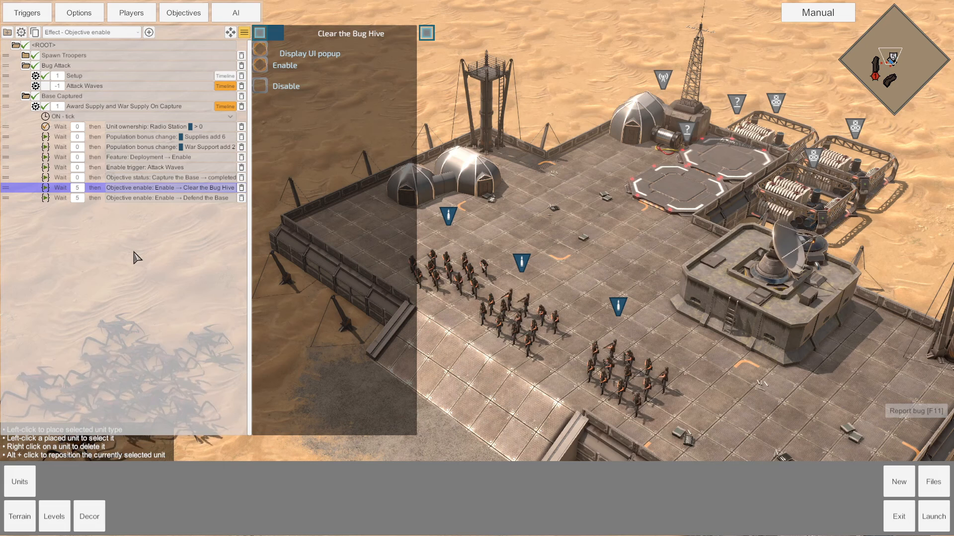
Step: Collapse the Base Captured and Bug Attack folders and add a folder named Objectives under the root
left_click(26, 95)
left_click(26, 66)
left_click(35, 45)
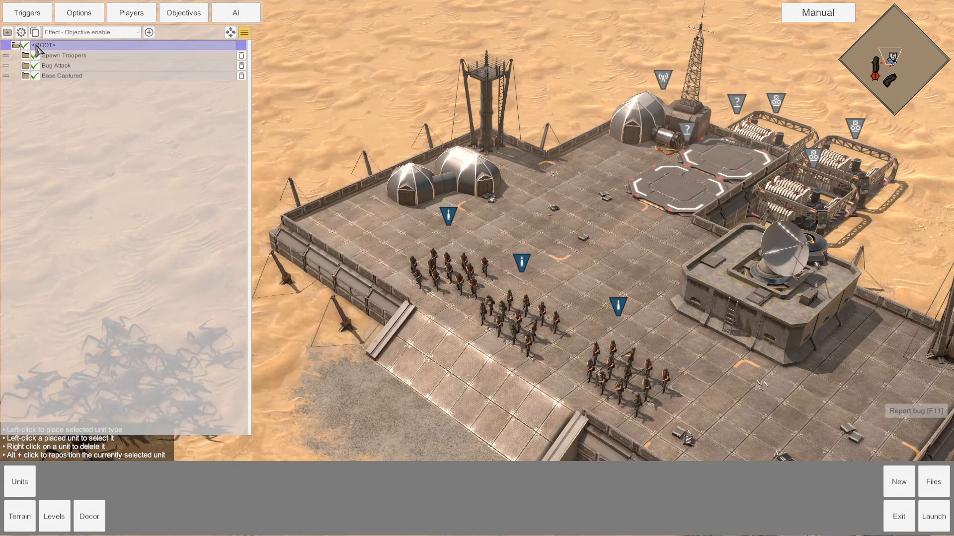
left_click(8, 32)
double_click(59, 86)
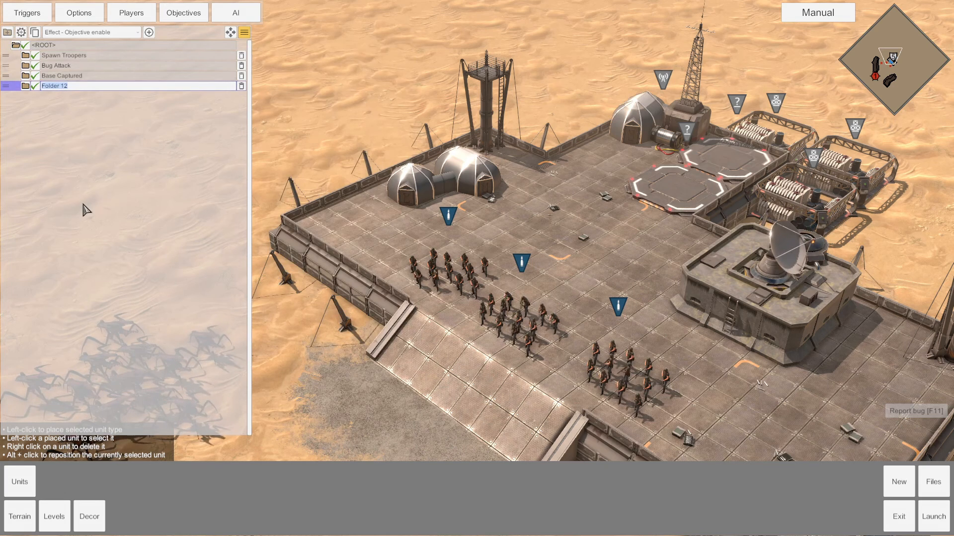
type("Objectives")
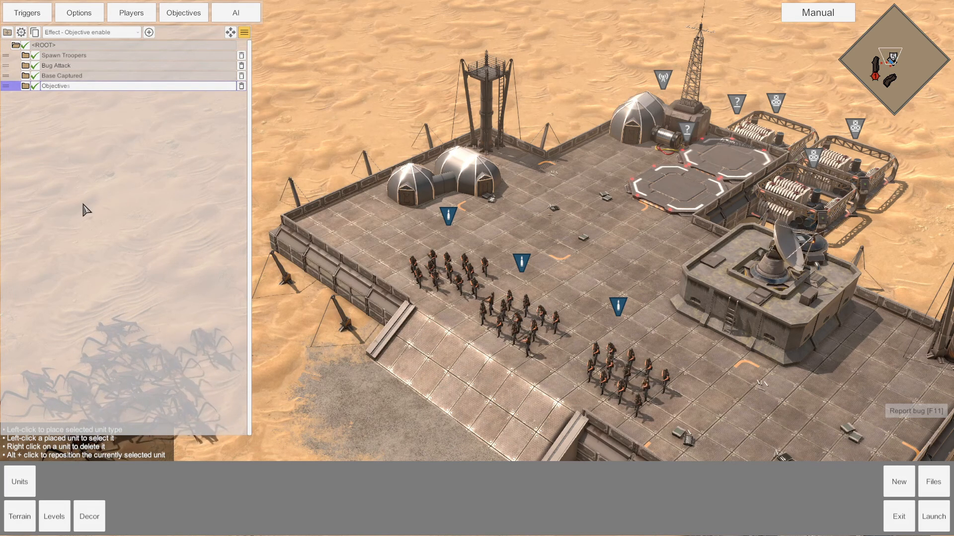
key("Return")
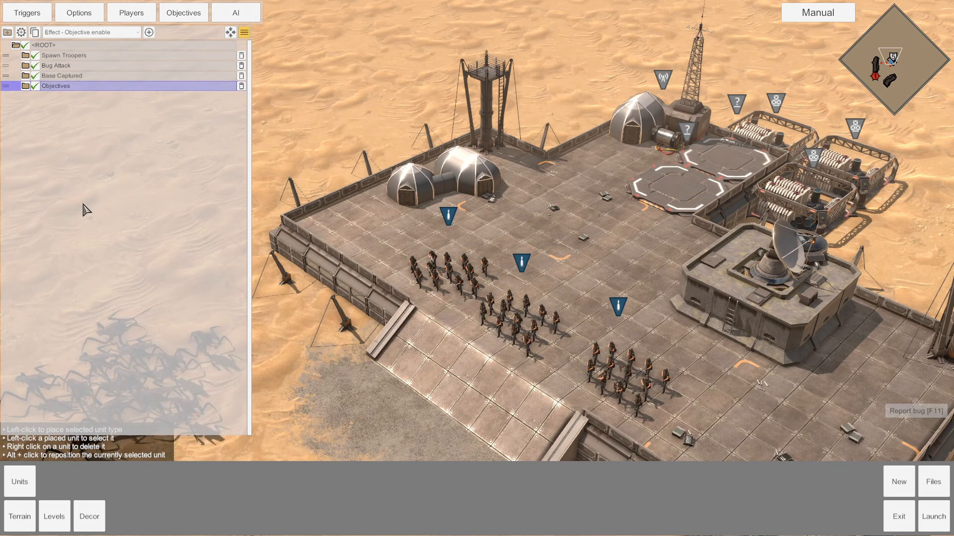
Step: Create a trigger named Fail Condition inside the Objectives folder
left_click(23, 31)
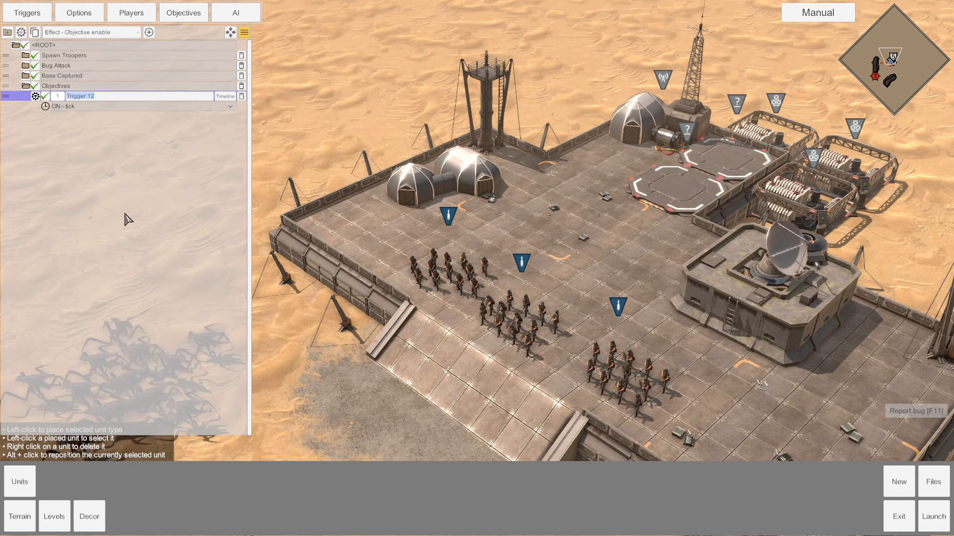
type("Fail Condition")
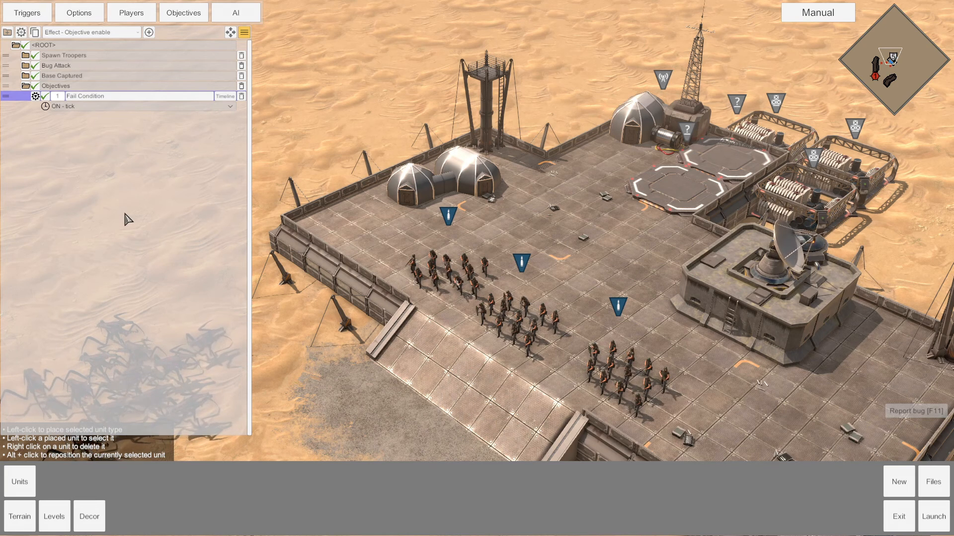
key("Return")
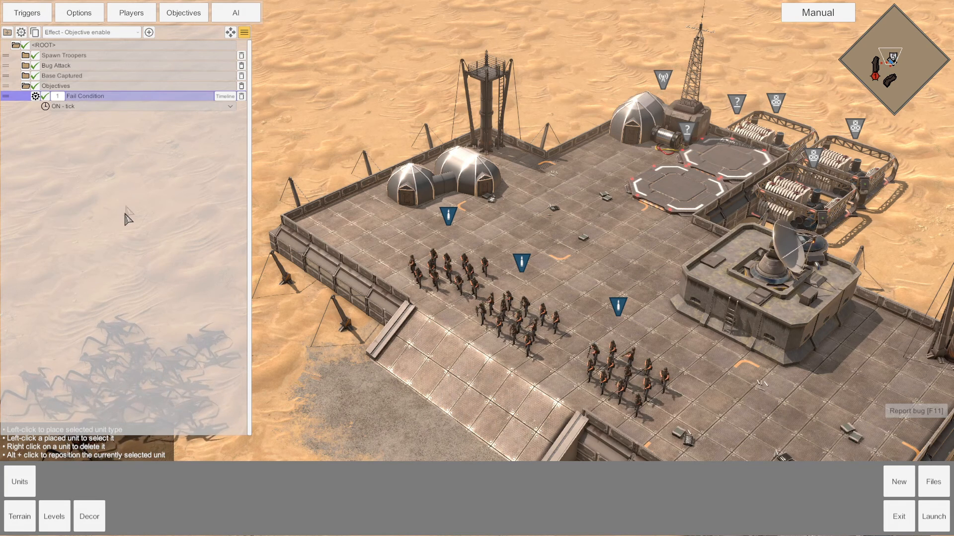
Step: Add a Unit ownership condition to the Fail Condition trigger and assign the Radio Station as its unit
left_click(127, 33)
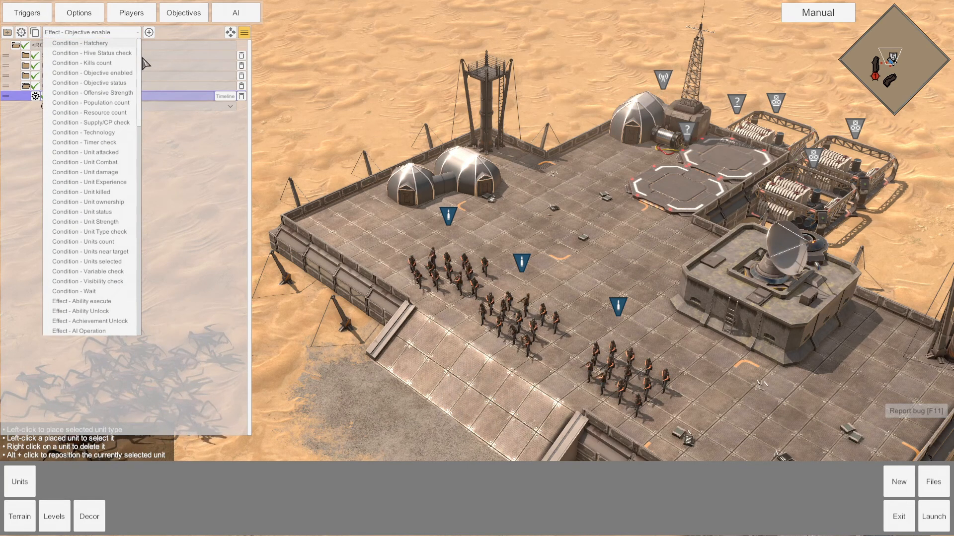
left_click(120, 202)
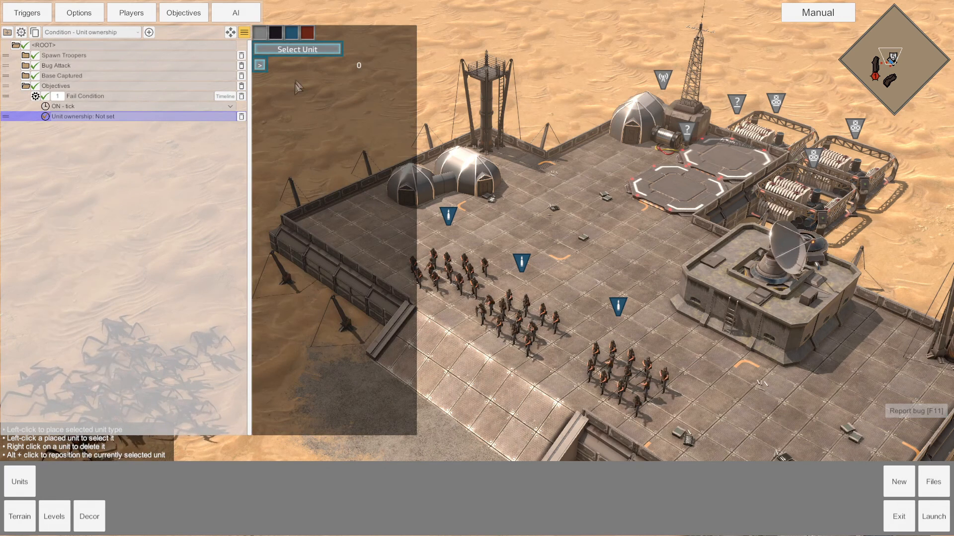
left_click(296, 50)
left_click(641, 119)
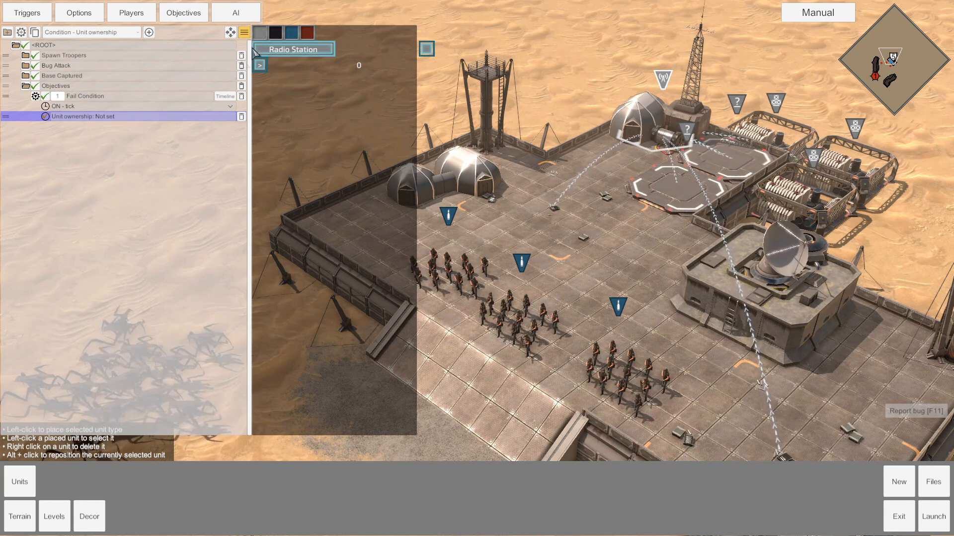
Step: Add an Objective status effect to the Fail Condition trigger that sets Defend the Base to Failed
left_click(122, 33)
left_click_drag(142, 46, 140, 158)
left_click(117, 211)
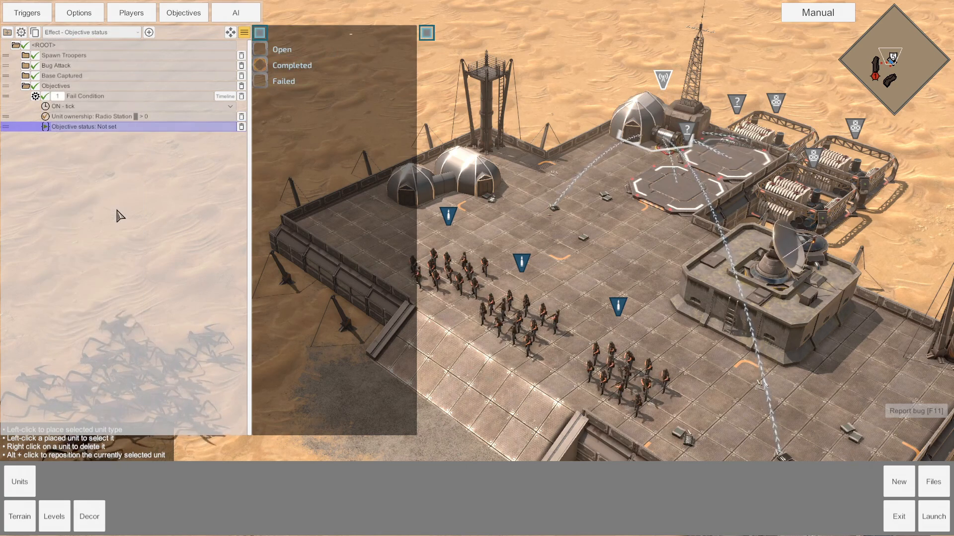
left_click(263, 37)
left_click(264, 37)
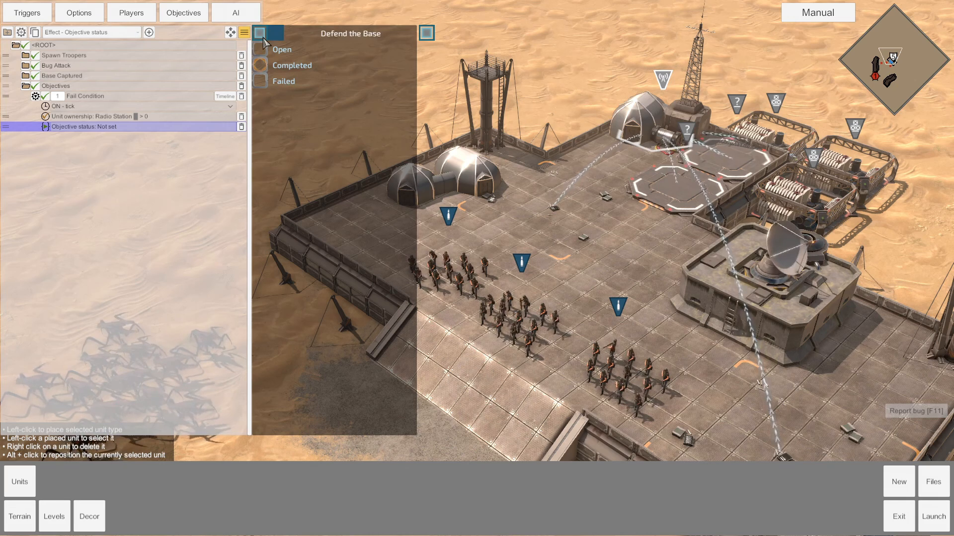
left_click(260, 81)
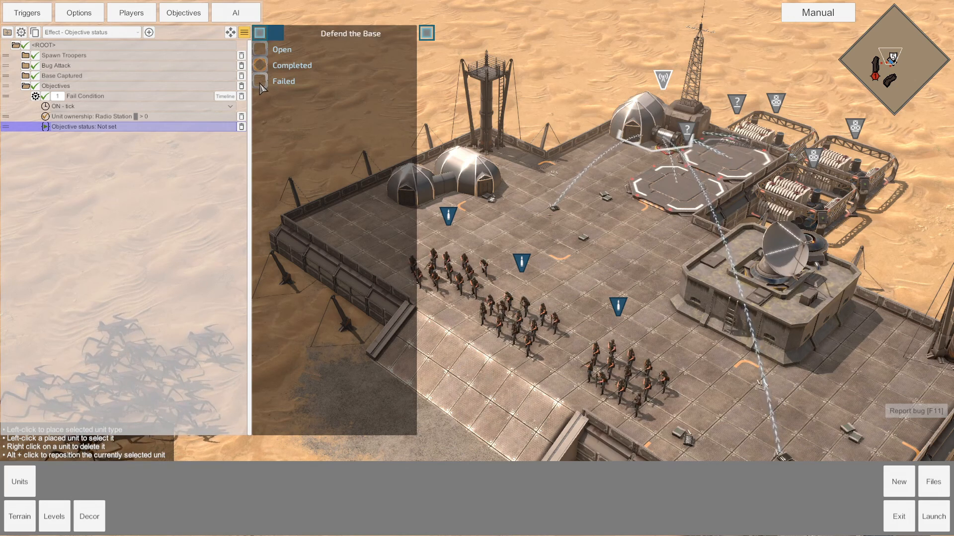
Step: Add an Outcome set effect to the Fail Condition trigger with the outcome Defeat
left_click(137, 32)
left_click_drag(139, 48, 141, 143)
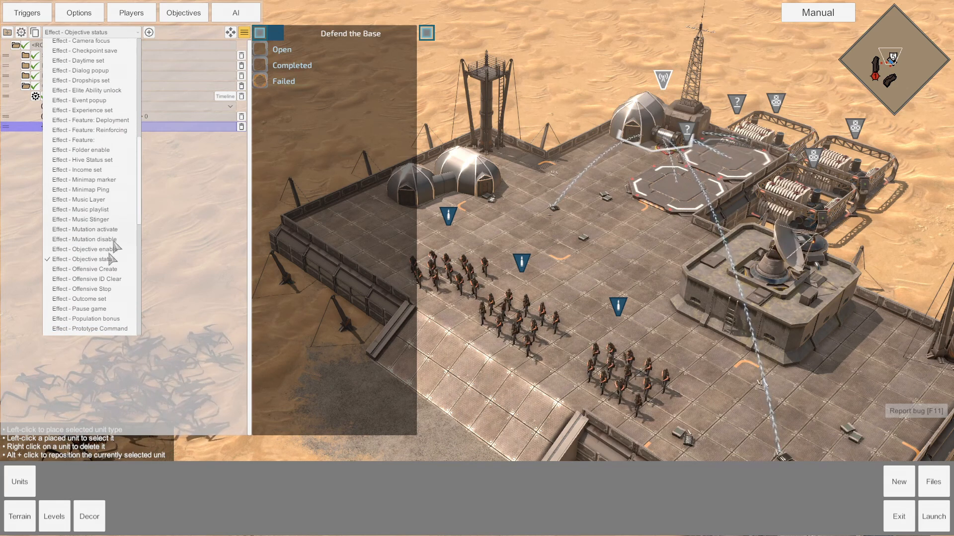
left_click(91, 299)
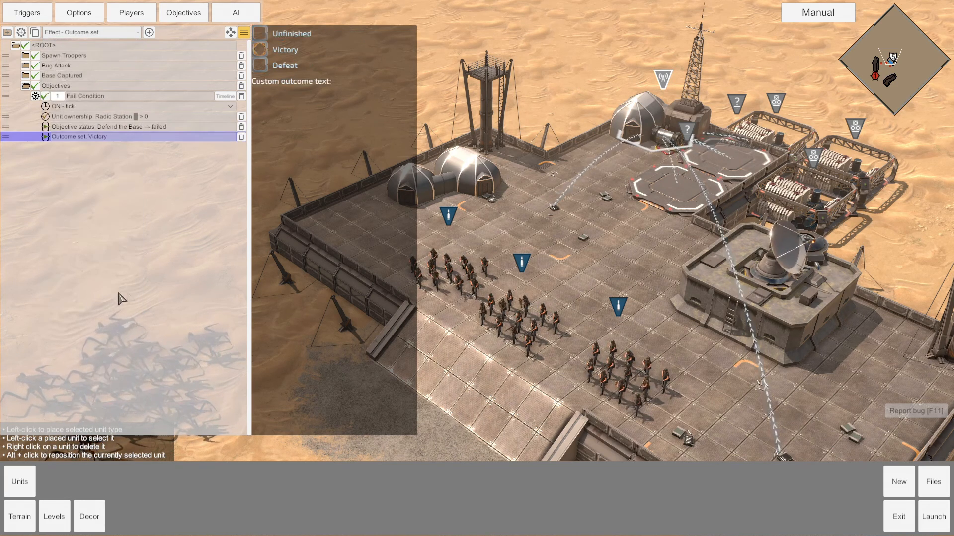
left_click(260, 65)
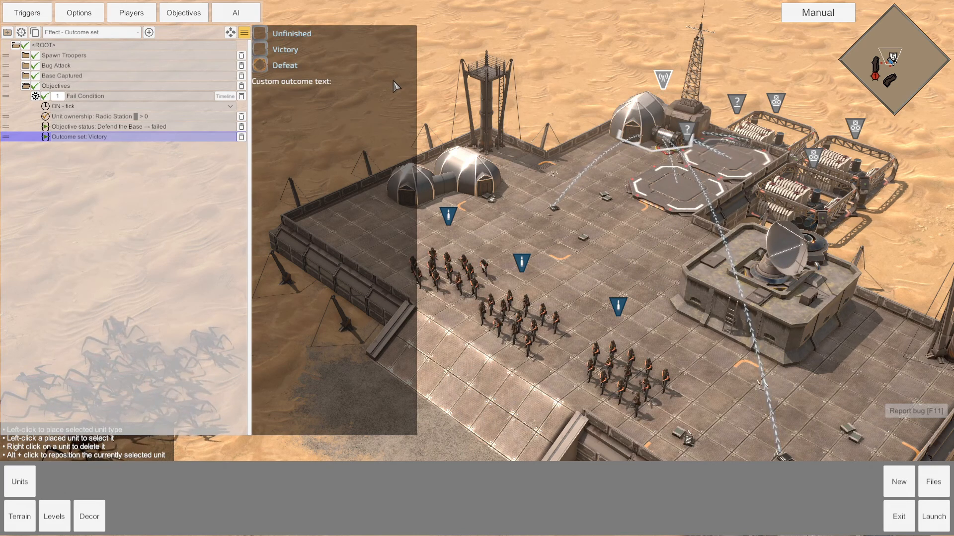
Step: Enter "You Lost The Base!" as the custom outcome text and clear it again
type("You")
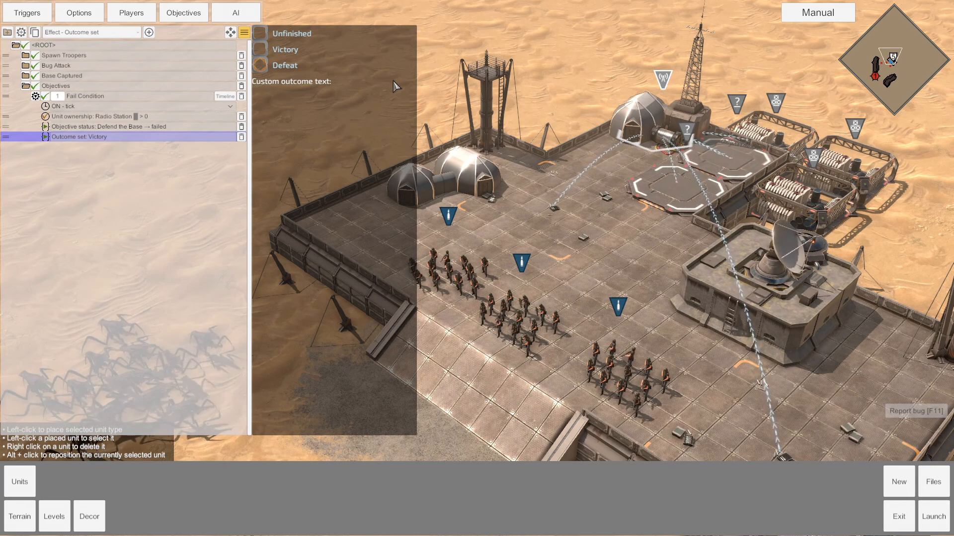
type(" Lost The Base!")
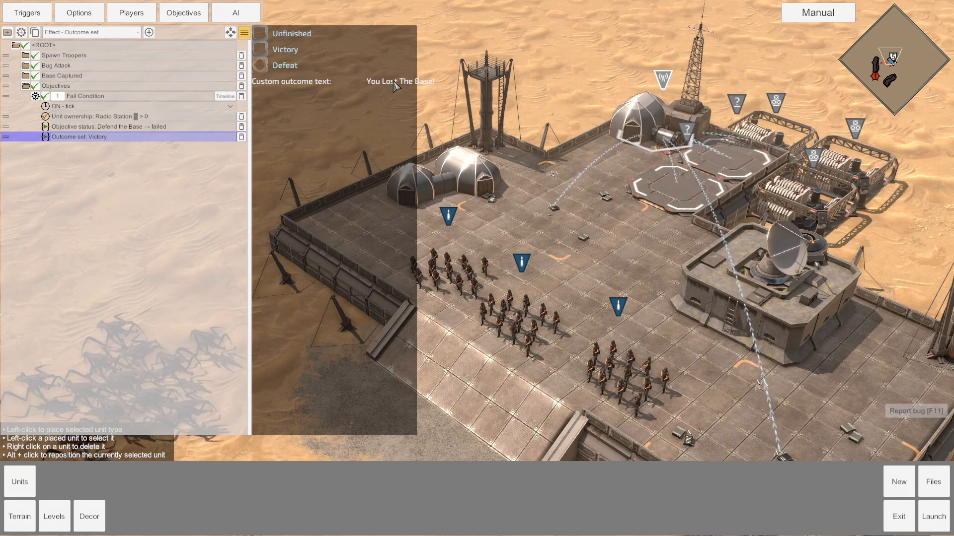
key("shift+Left")
key("shift+Left")
key("shift+Left")
key("shift+Left")
key("shift+Left")
key("shift+Left")
key("shift+Left")
key("shift+Left")
key("shift+Left")
key("shift+Left")
key("shift+Left")
key("shift+Left")
key("shift+Left")
key("shift+Left")
key("shift+Left")
key("shift+Left")
key("shift+Left")
key("shift+Left")
key("BackSpace")
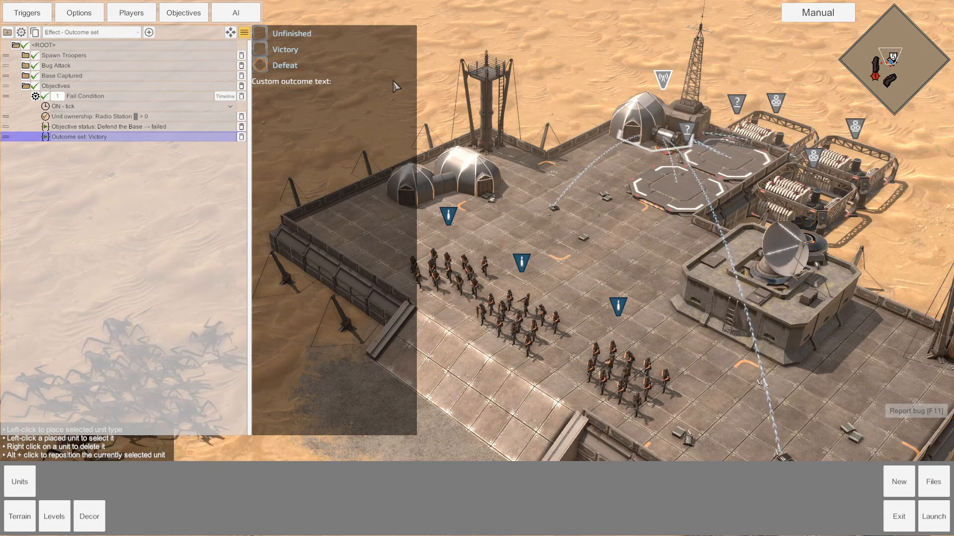
Step: Set the Defeat effect's custom outcome text to "Your Base Are Belong To Them"
type("Your")
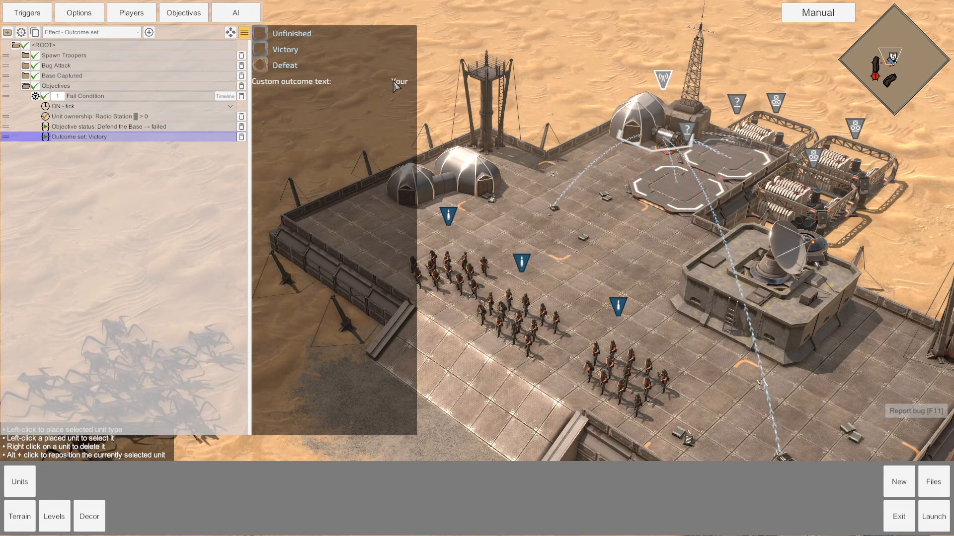
type(" Base Are Belong To Them")
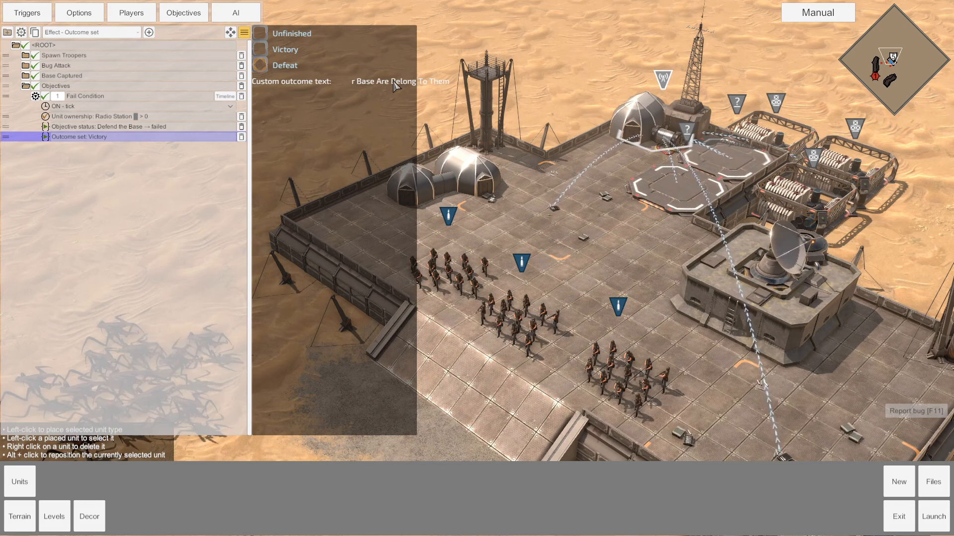
left_click(152, 127)
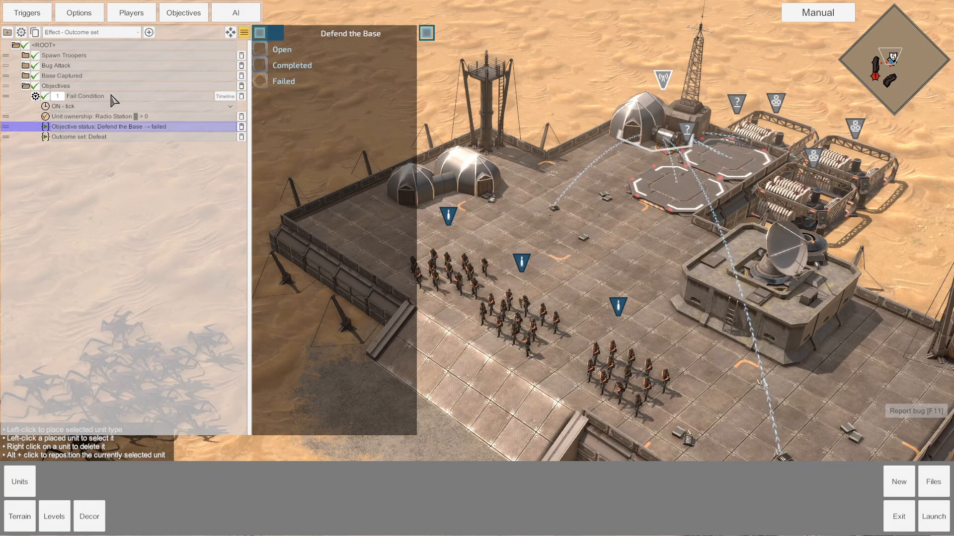
Step: Examine the target settings of Attack Waves' Offensive Create effect and the Fail Condition trigger's Radio Station ownership condition
left_click(25, 66)
left_click(36, 86)
left_click(126, 118)
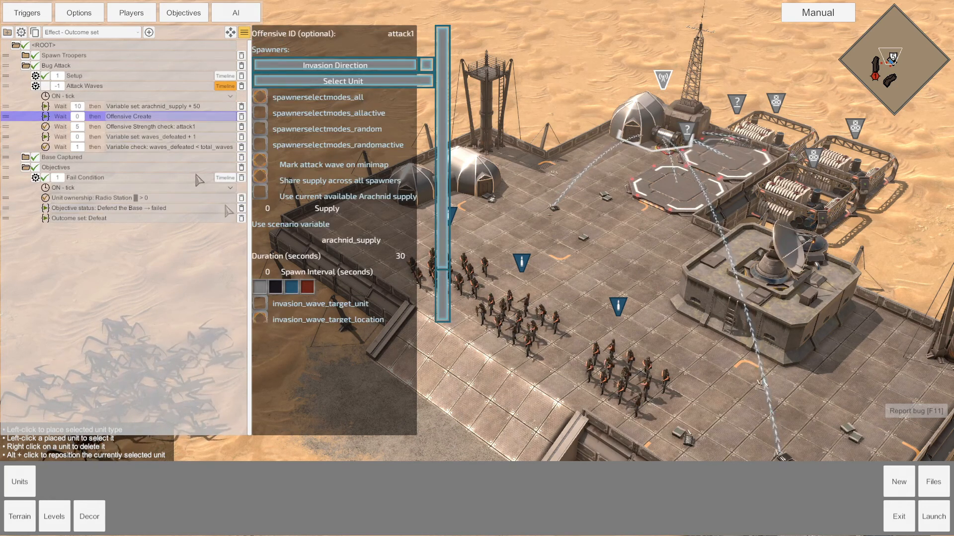
scroll(293, 263, "down", 3)
left_click(260, 268)
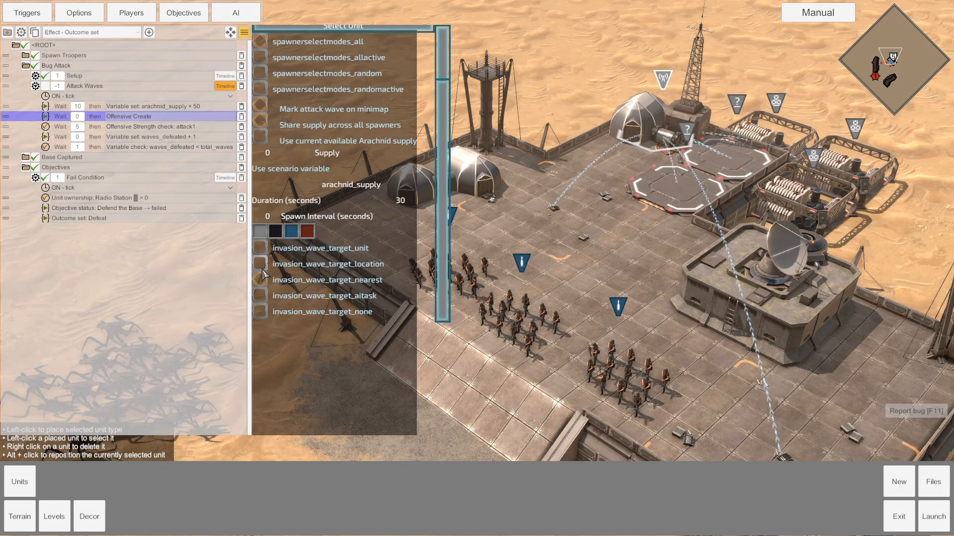
left_click(35, 86)
left_click(25, 65)
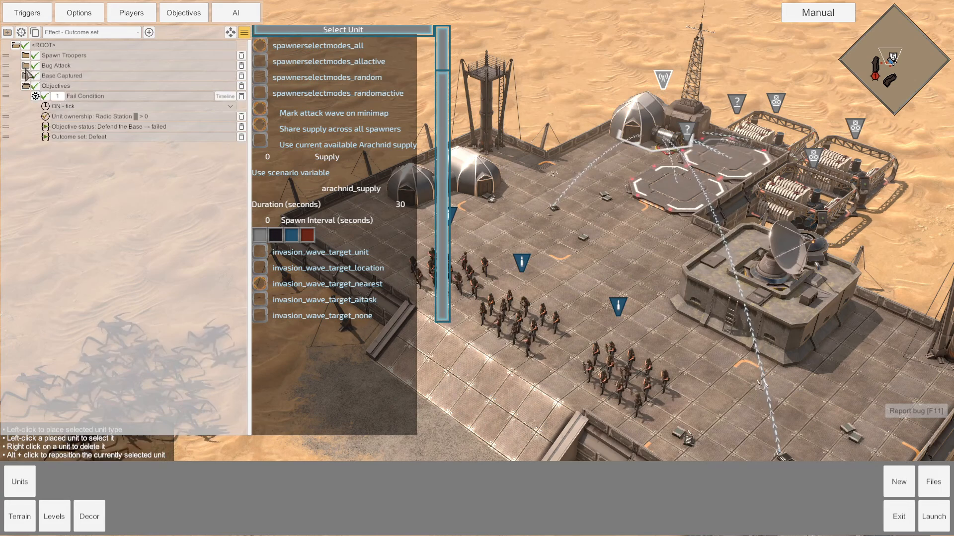
left_click(110, 117)
left_click(107, 97)
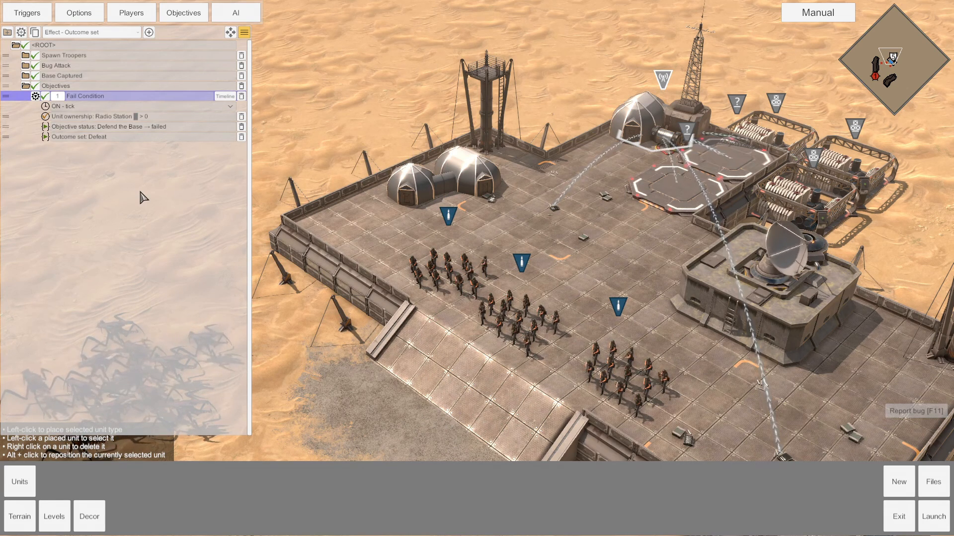
Step: Collapse the Fail Condition trigger and create a trigger named Win Condition in the Objectives folder
left_click(35, 97)
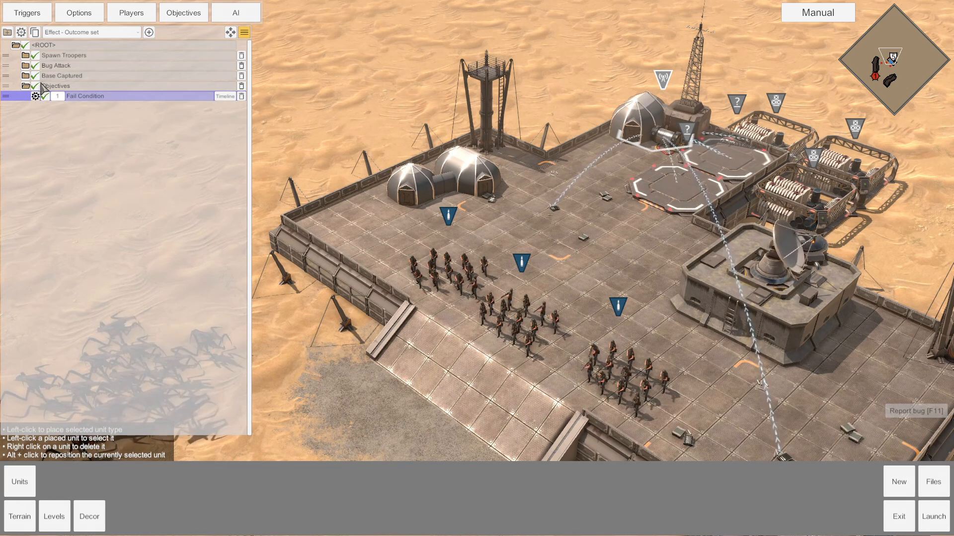
left_click(21, 32)
left_click(93, 107)
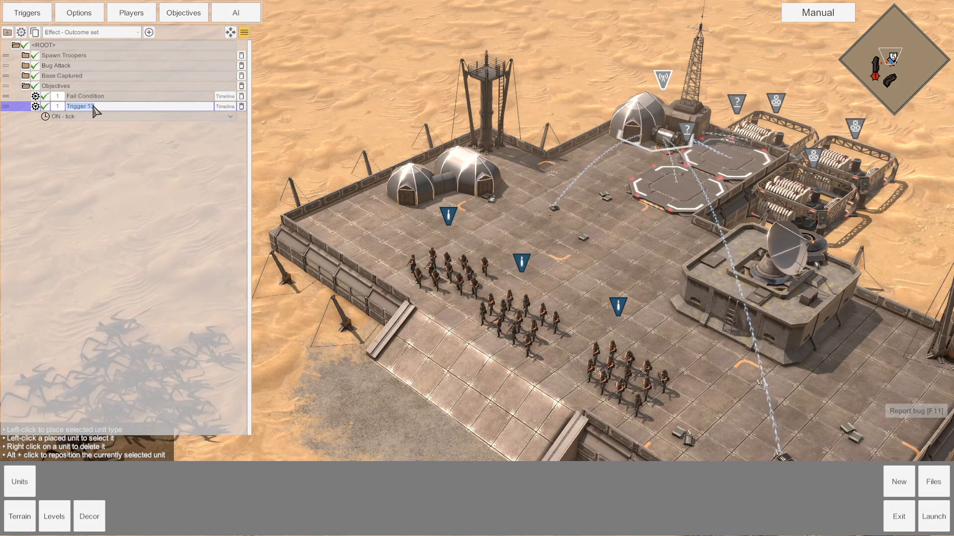
type("Win Condition")
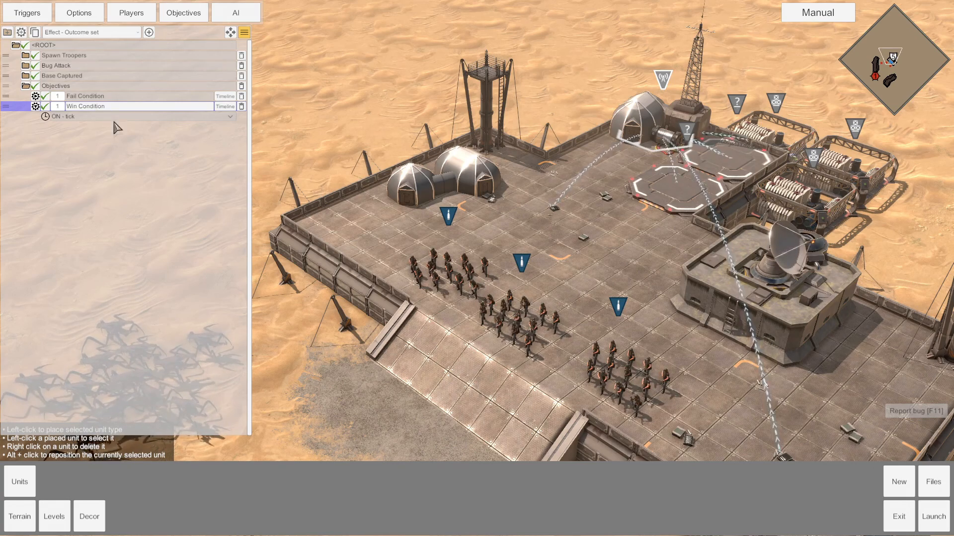
key("Return")
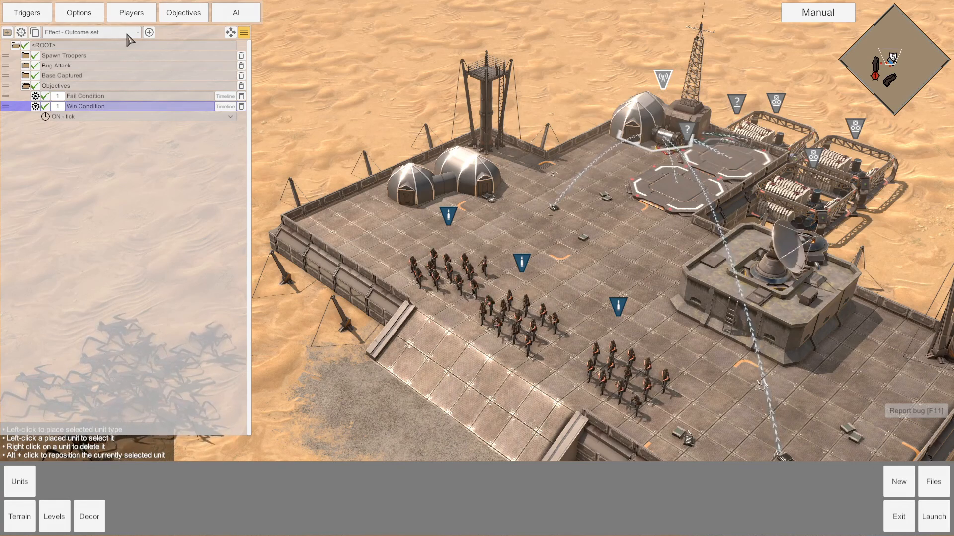
Step: Add a Unit ownership condition to Win Condition, targeting the Bug Hive with the neutral grey player as owner
left_click(879, 80)
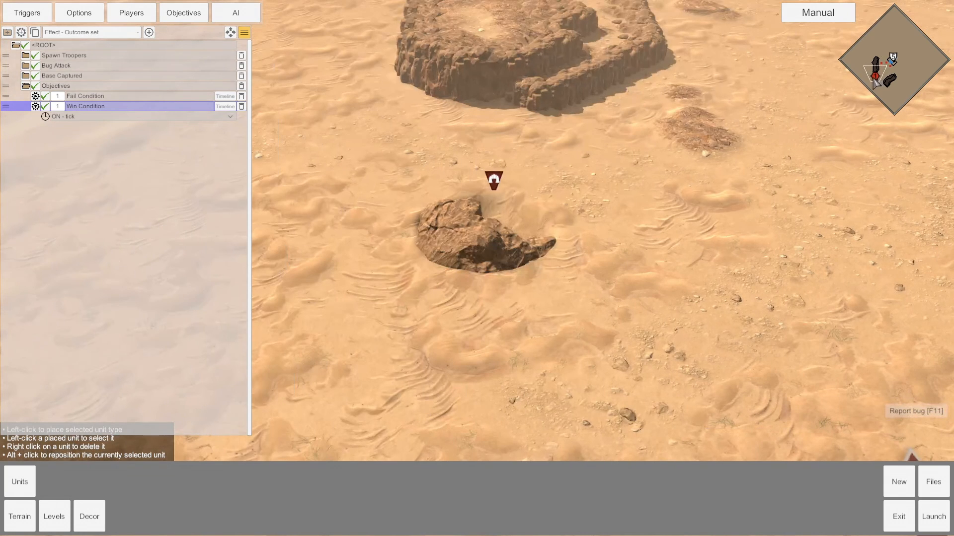
left_click(128, 32)
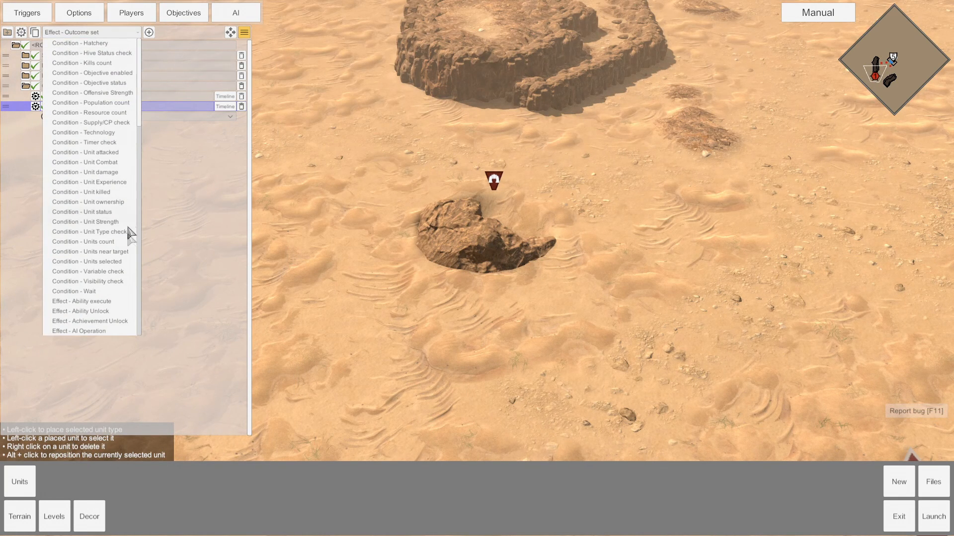
left_click(119, 202)
left_click(296, 49)
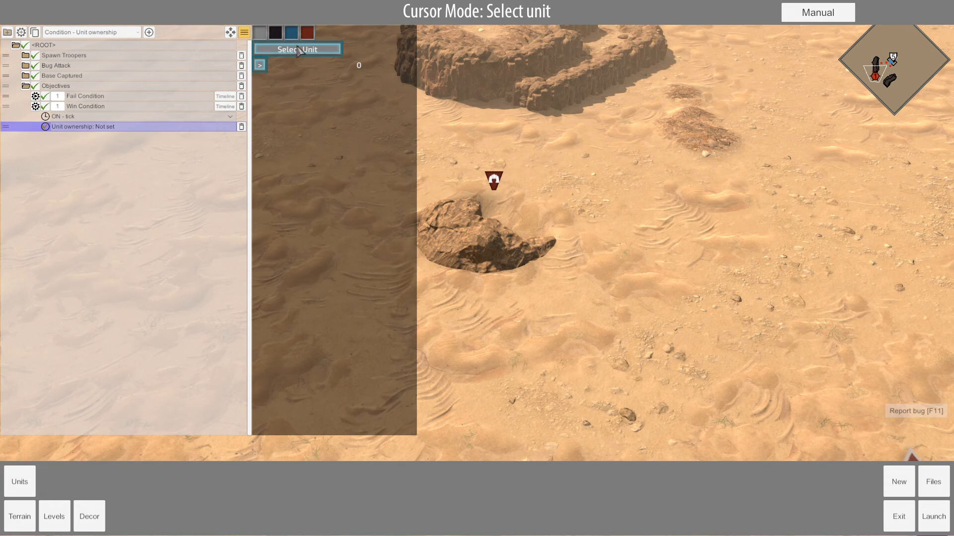
left_click(494, 224)
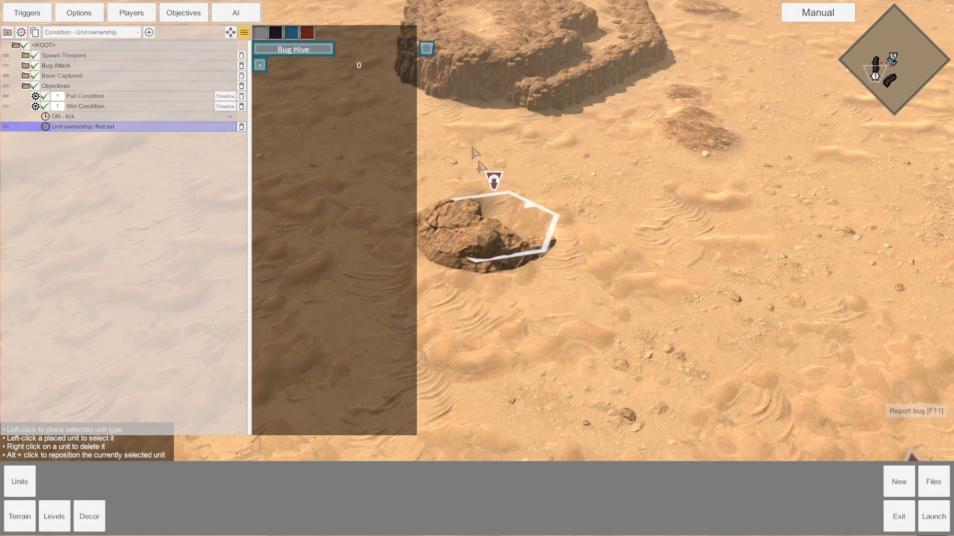
left_click(260, 30)
Step: Add an Objective status effect to Win Condition that sets Clear the Bug Hive to completed
left_click(139, 33)
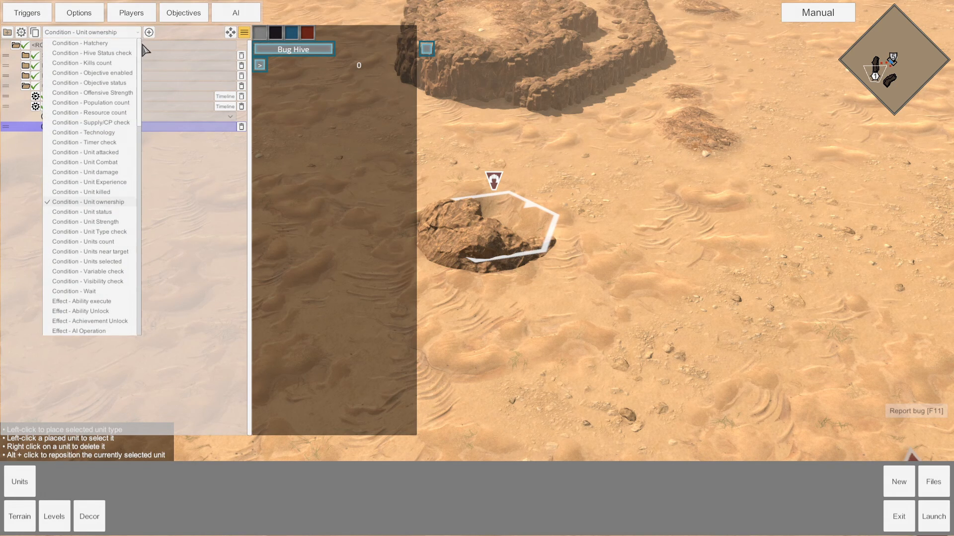
scroll(143, 80, "down", 10)
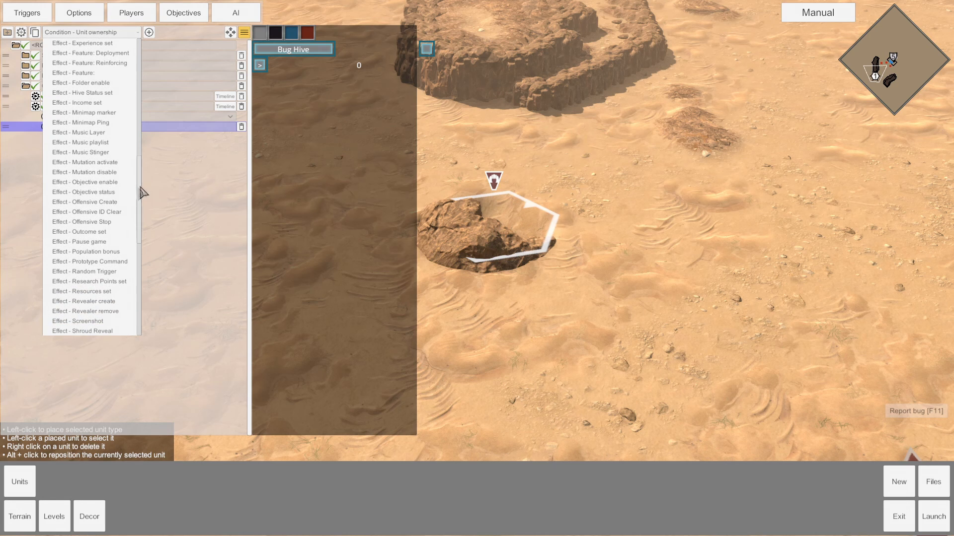
left_click(111, 193)
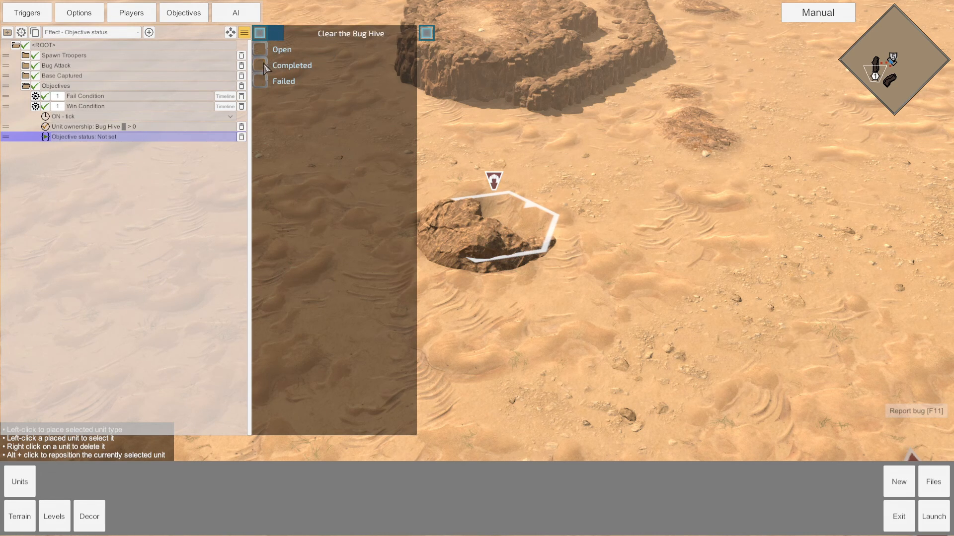
Step: Add an Outcome set effect to Win Condition with the outcome Victory and custom outcome text "Nuked!"
left_click(119, 32)
scroll(142, 99, "down", 10)
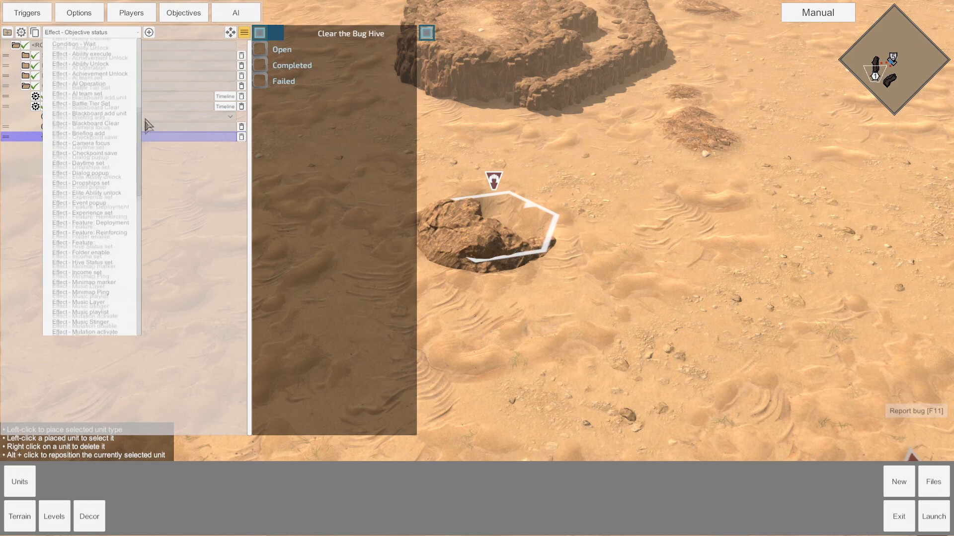
scroll(142, 161, "down", 2)
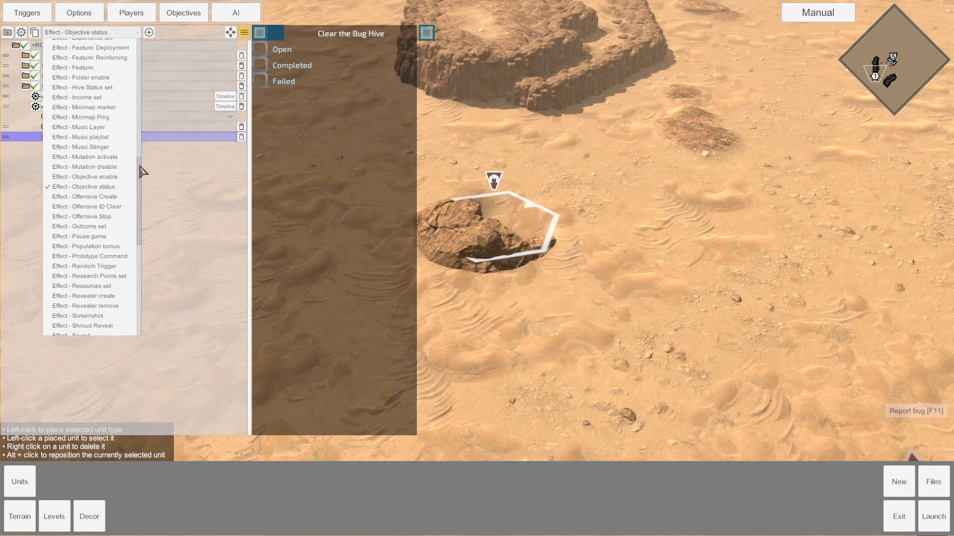
left_click(111, 227)
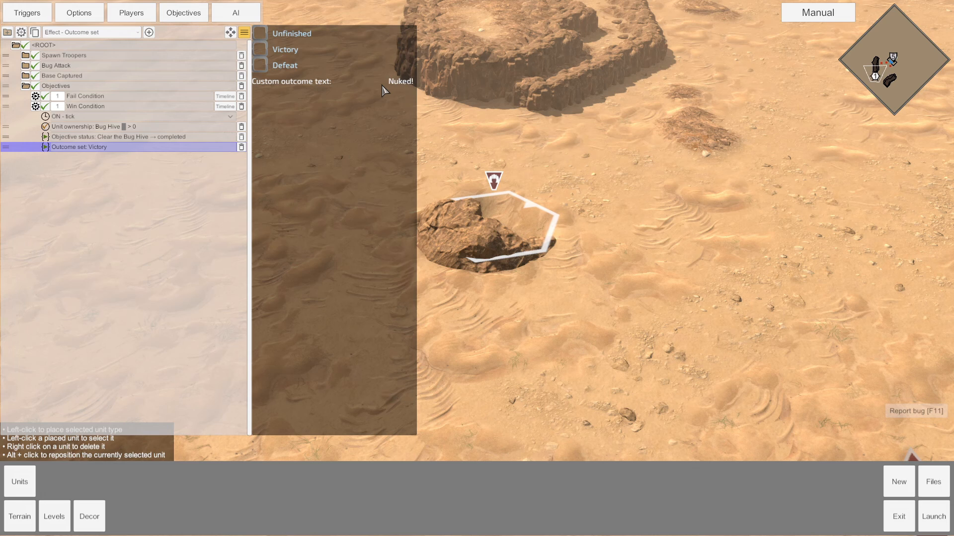
left_click(202, 137)
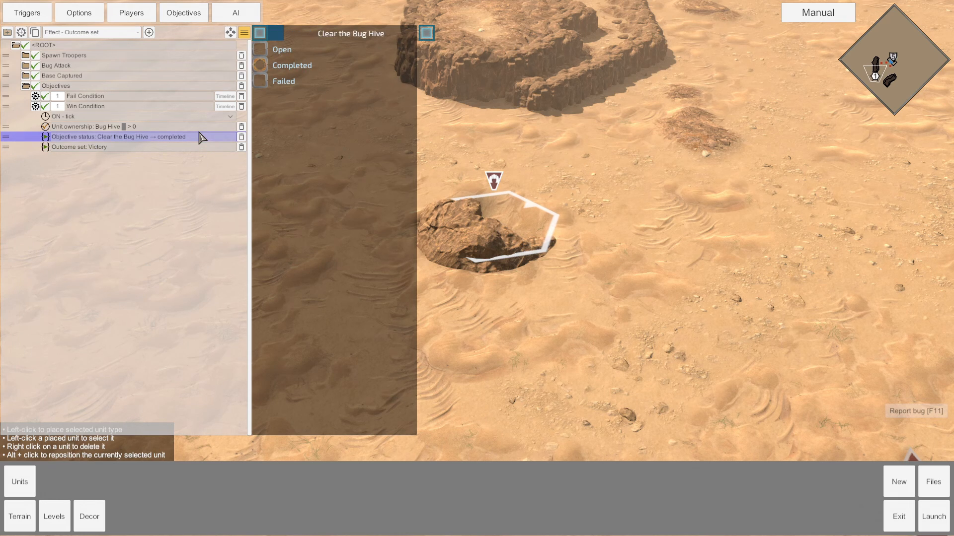
Step: Launch the scenario as a test of the outcome conditions and abort the run
left_click(684, 188)
scroll(684, 188, "down", 5)
middle_click_drag(684, 189, 579, 238)
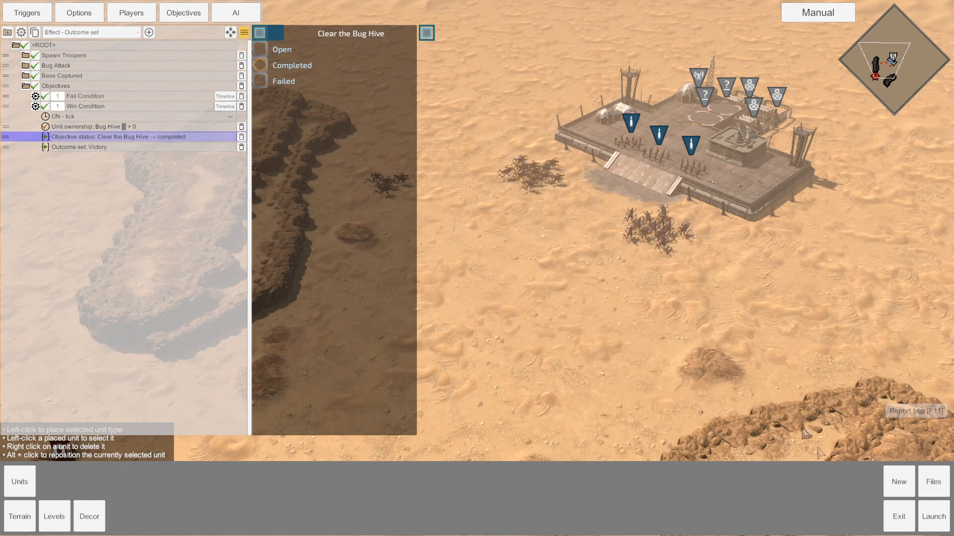
left_click(933, 517)
left_click(399, 307)
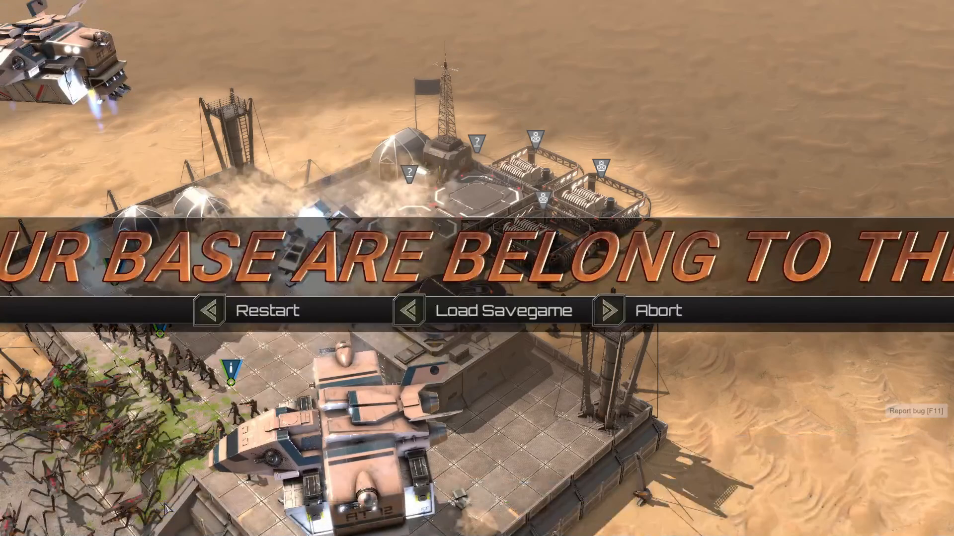
left_click(612, 311)
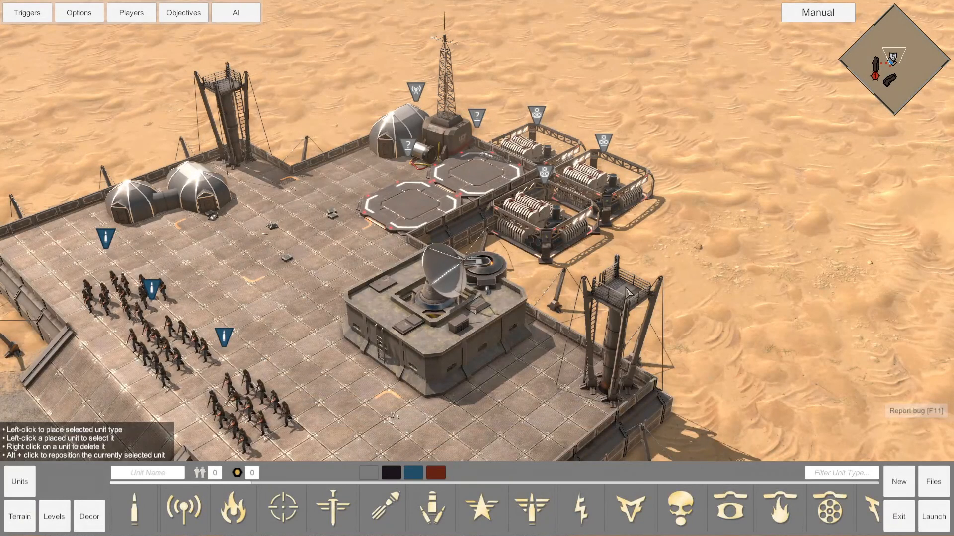
Step: Expand the Objectives folder's Fail Condition trigger and disable it at scenario start
left_click(9, 16)
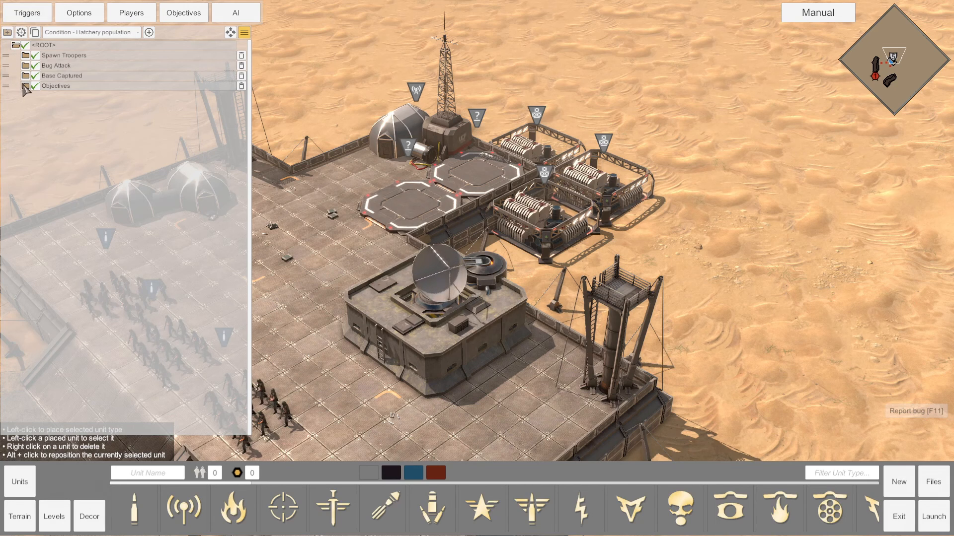
left_click(25, 86)
left_click(35, 96)
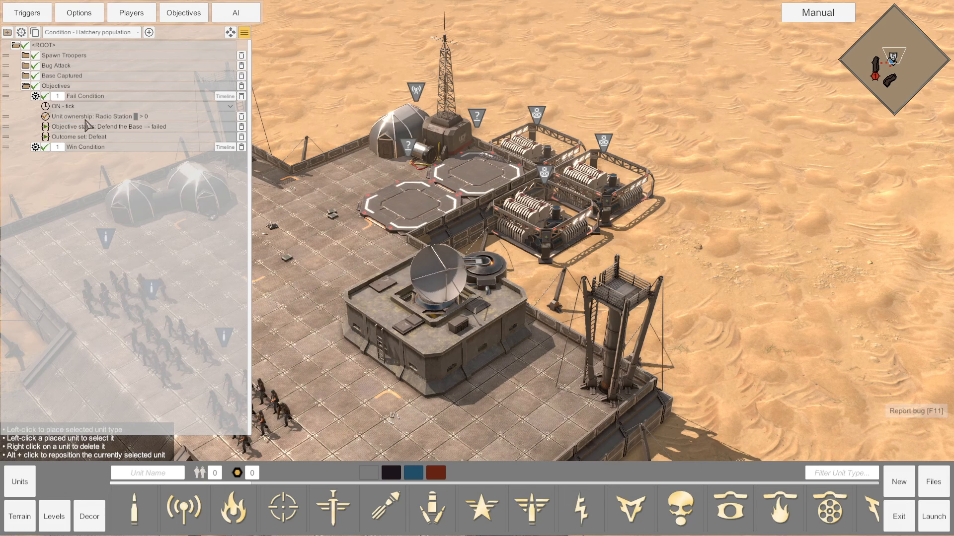
left_click(399, 142)
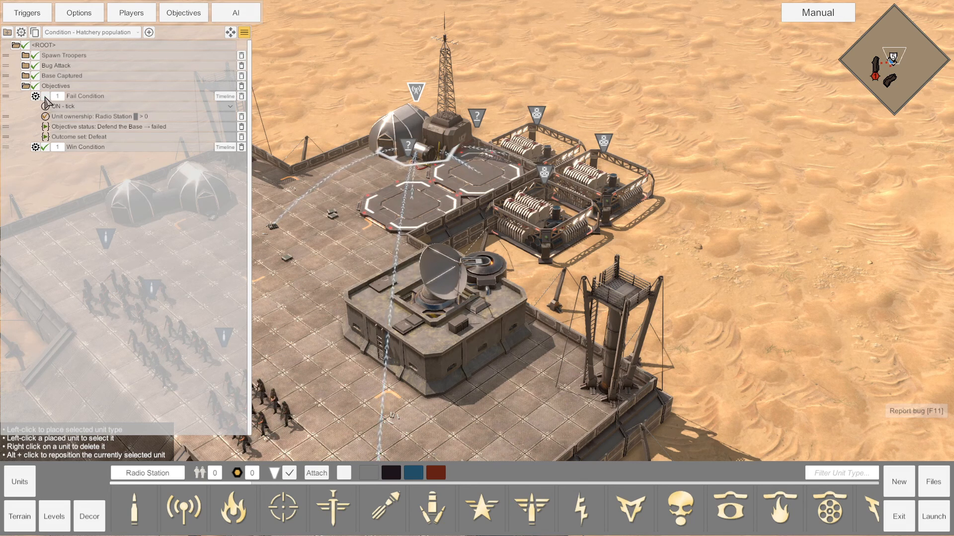
Step: Add a Trigger Enable effect that enables Objectives/Fail Condition to the Award Supply and War Supply On Capture trigger
left_click(26, 75)
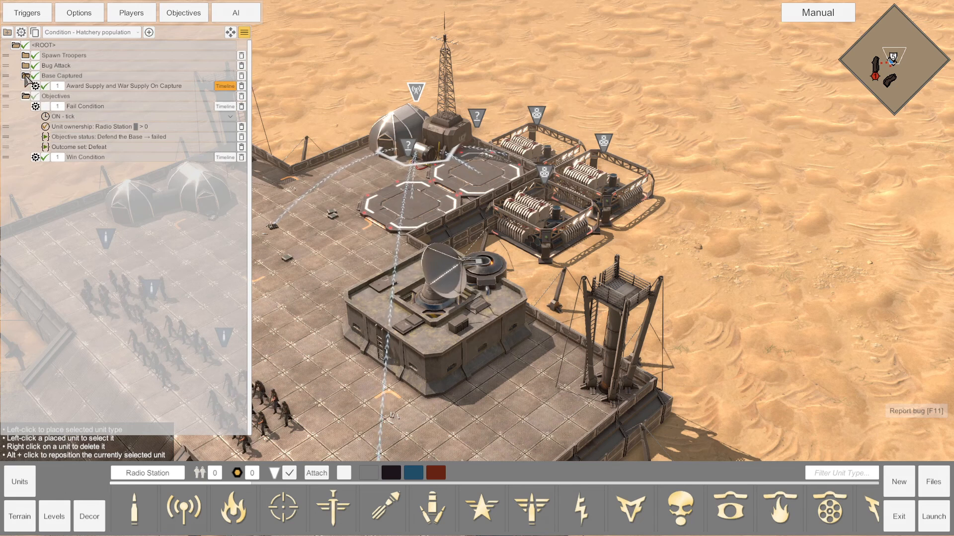
left_click(37, 86)
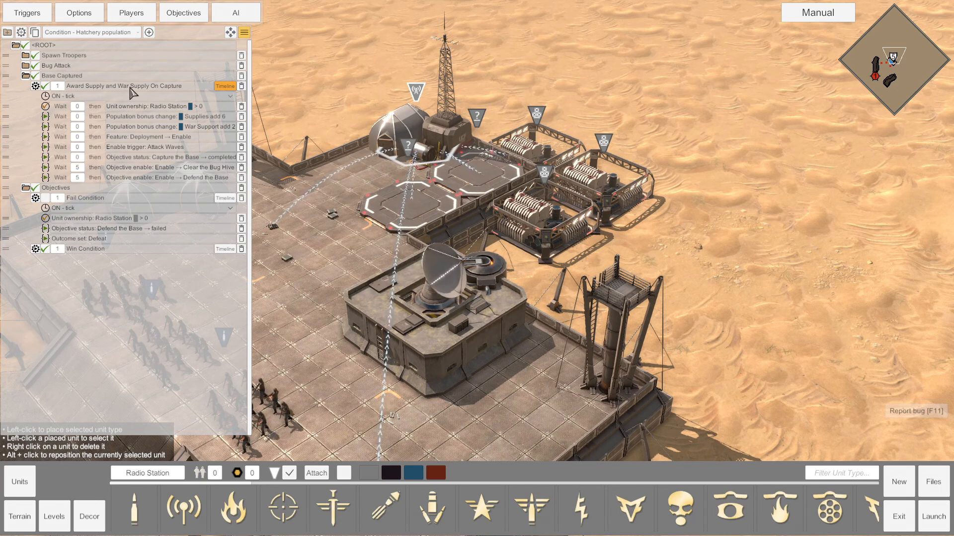
left_click(131, 89)
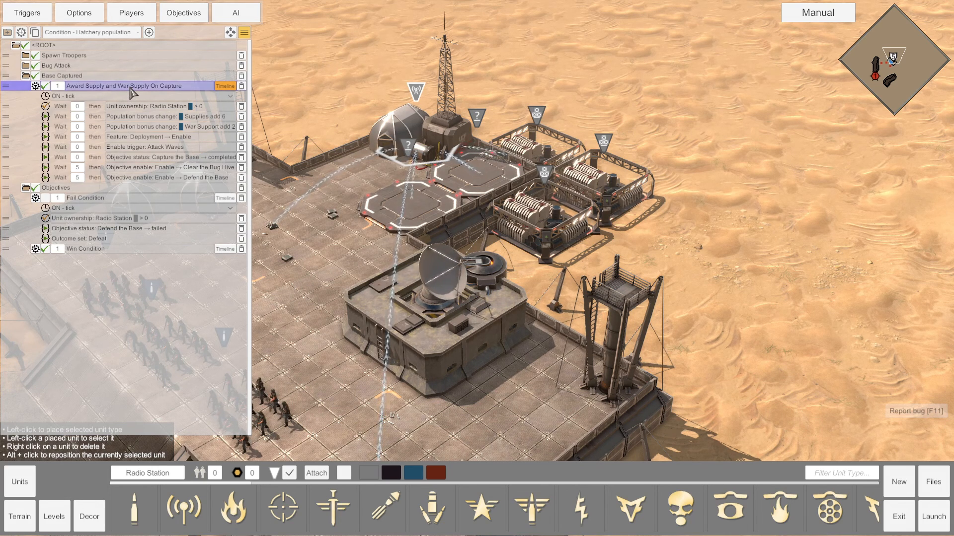
left_click(131, 33)
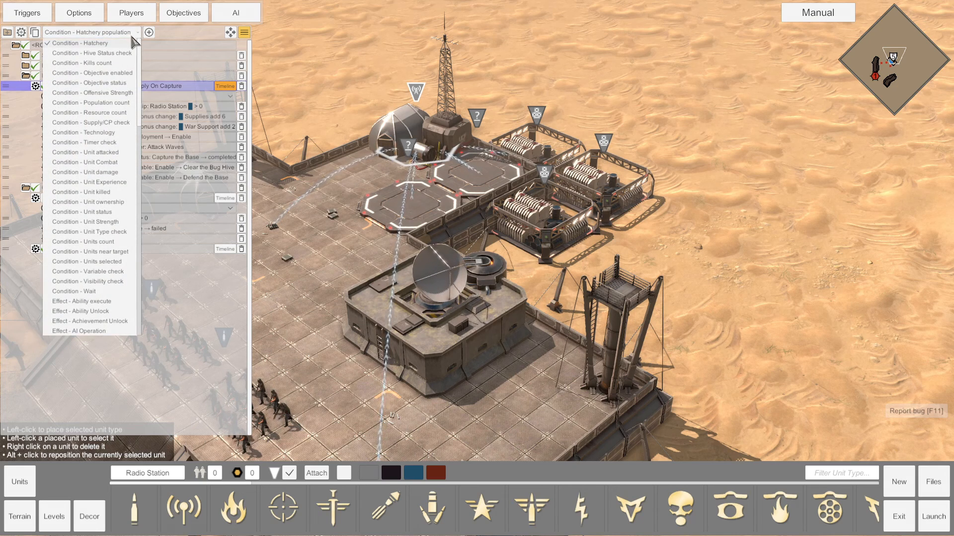
left_click_drag(141, 47, 136, 206)
left_click(119, 245)
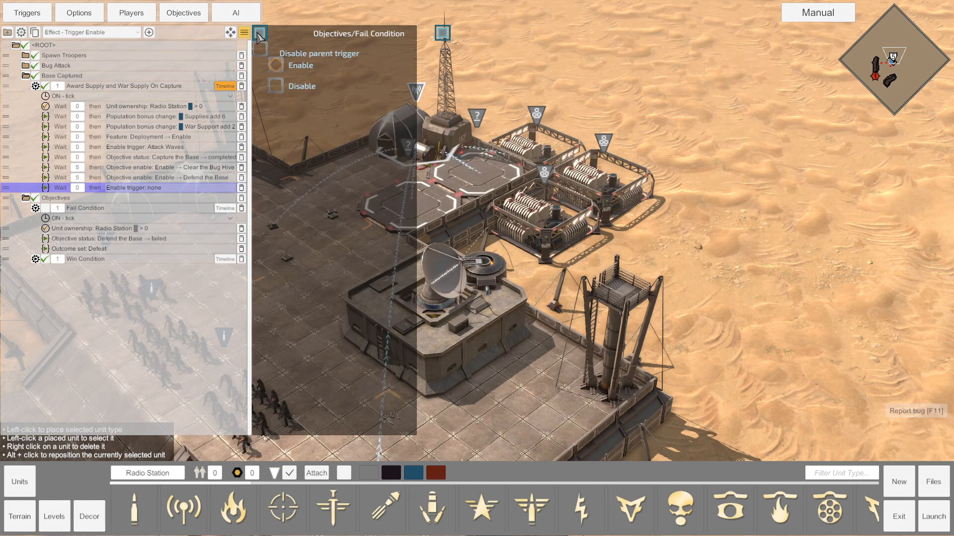
left_click(162, 179)
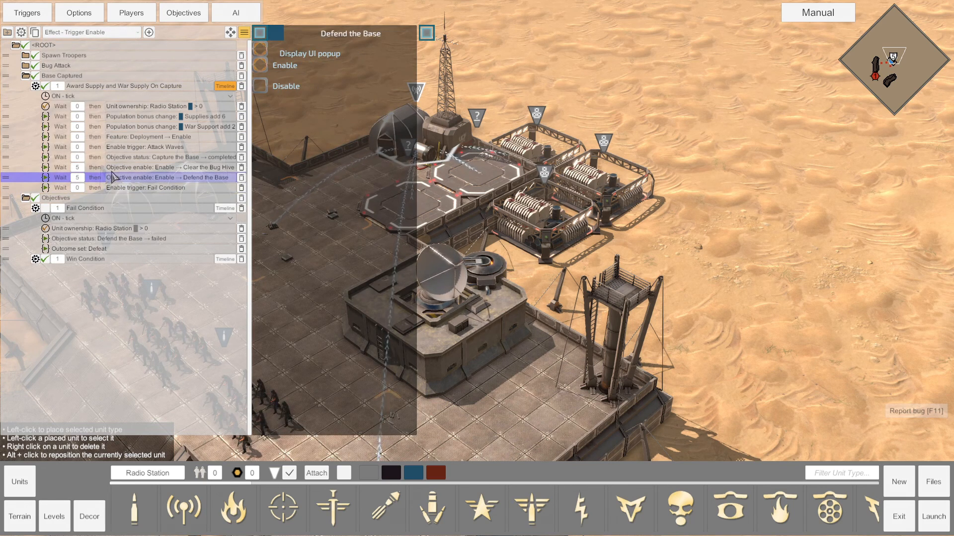
left_click(156, 108)
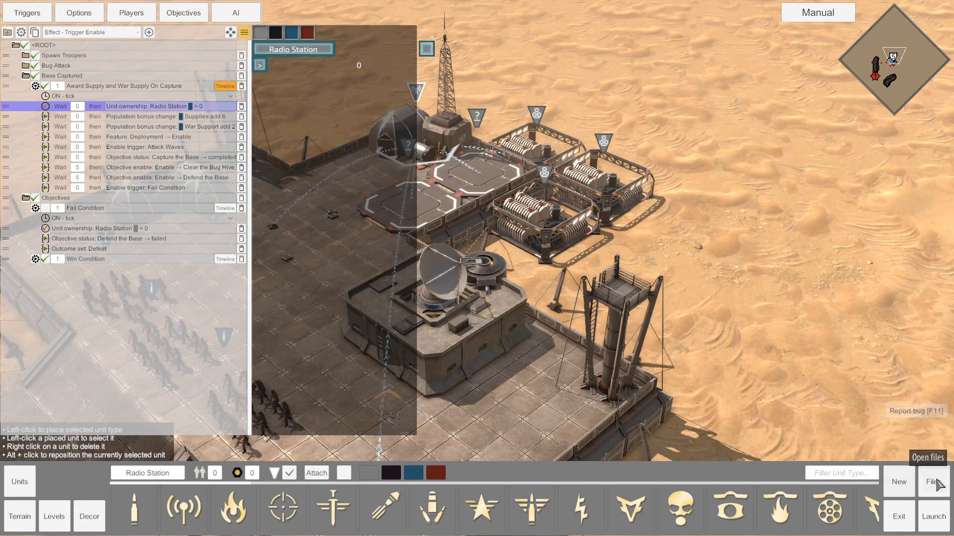
Step: Save the scenario and launch it for another test run
left_click(933, 481)
left_click(878, 515)
left_click(934, 517)
left_click(392, 307)
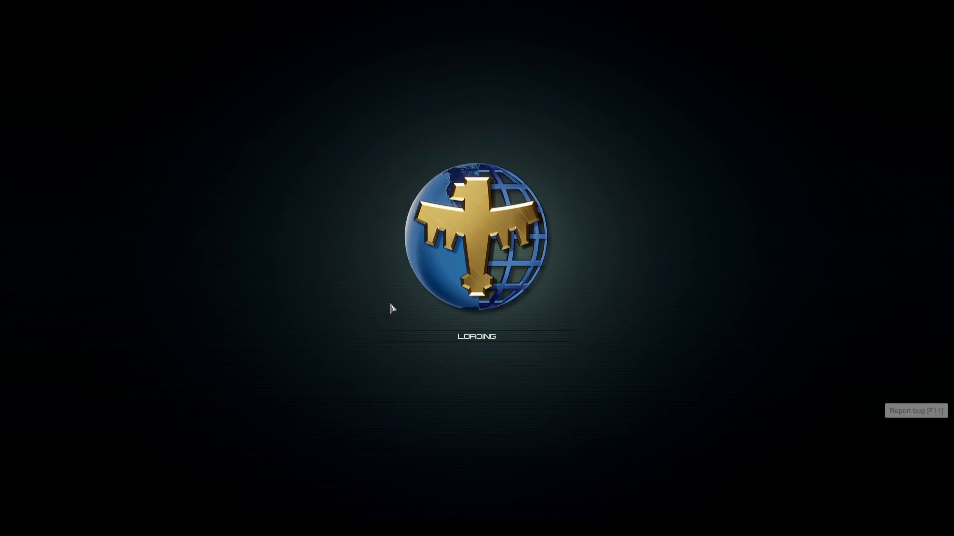
Step: Start the mission and send the Rocket Troopers to capture the Radio Station, finishing with a Rifle Troopers squad selected
left_click(407, 307)
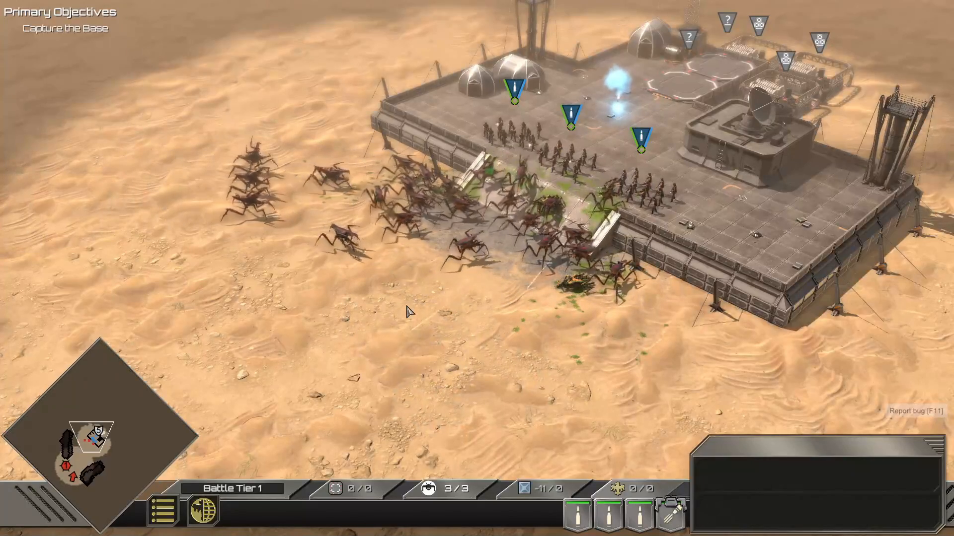
key("w")
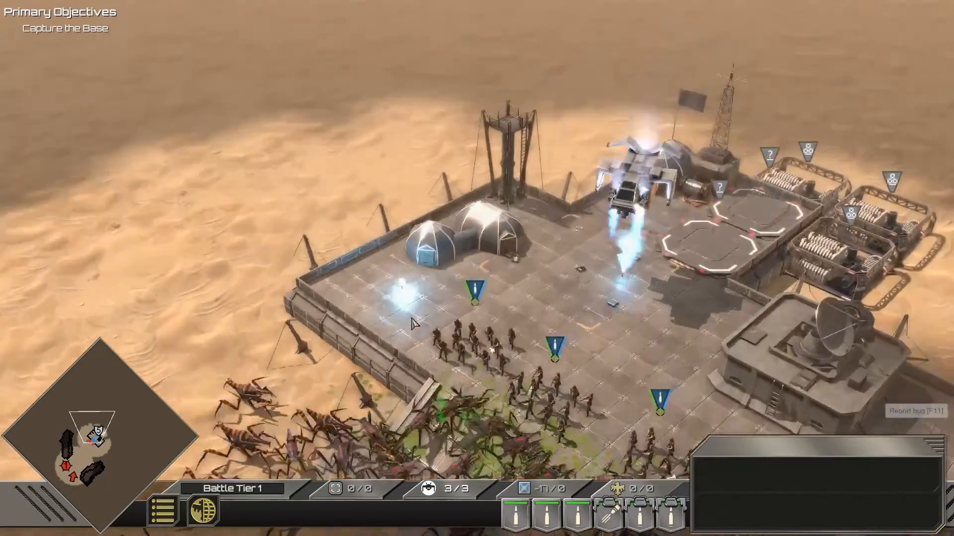
key("w")
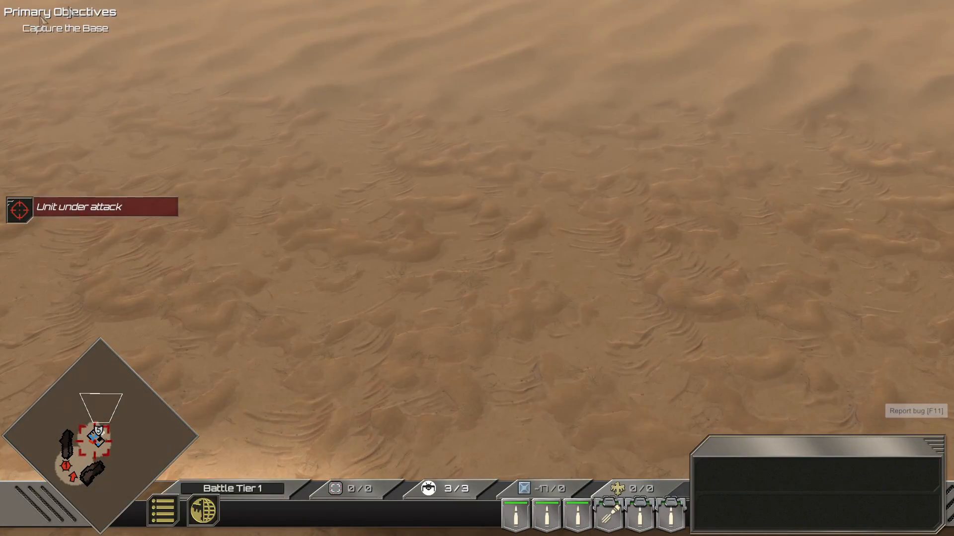
key("s")
key("a")
key("d")
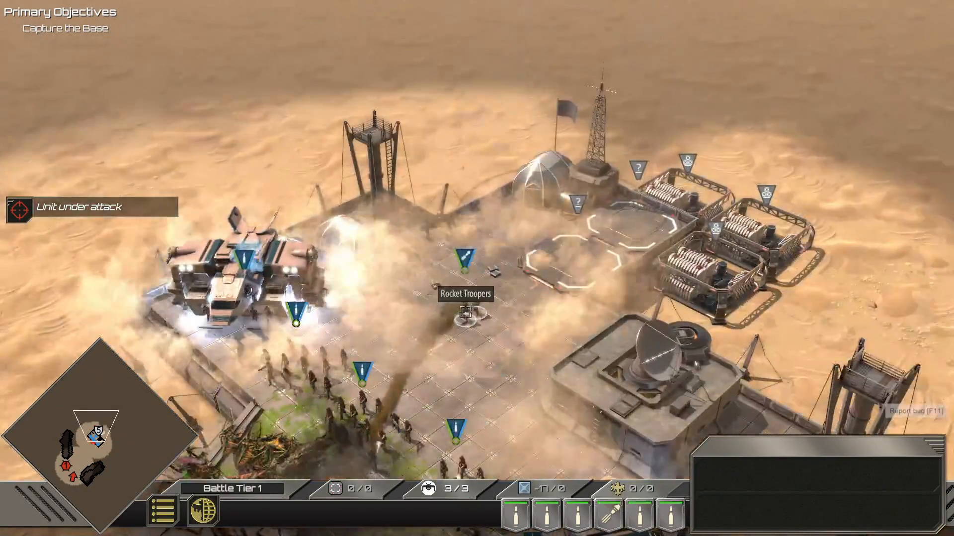
left_click(469, 308)
right_click(517, 256)
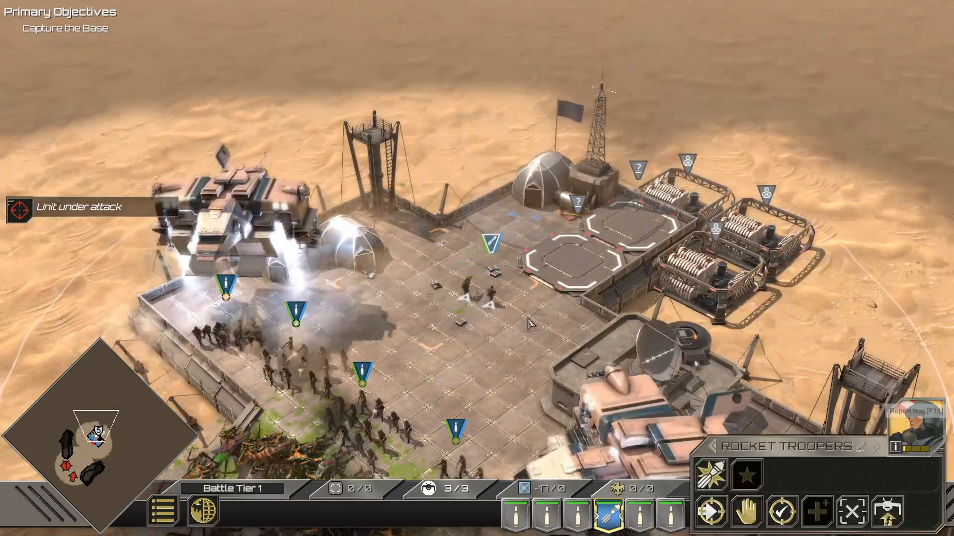
left_click(529, 321)
key("s")
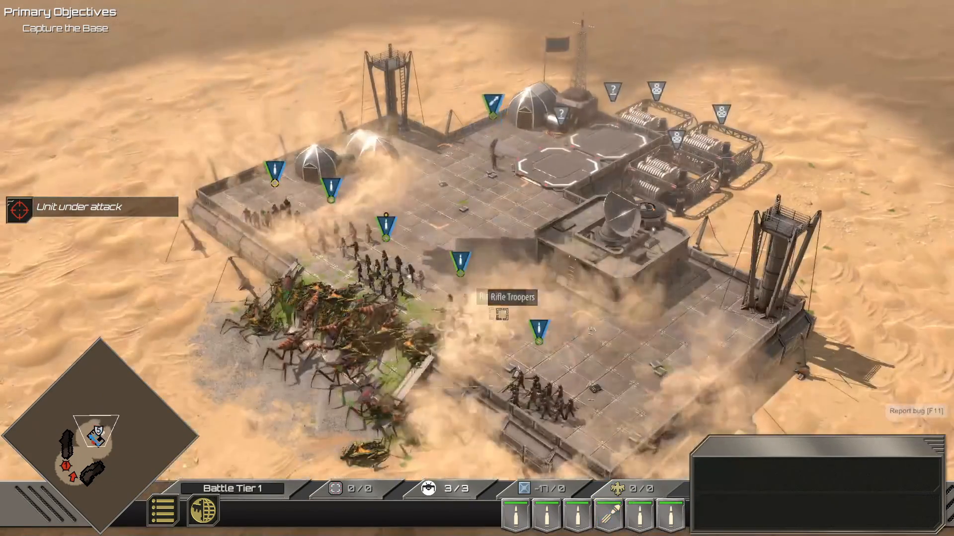
left_click(474, 313)
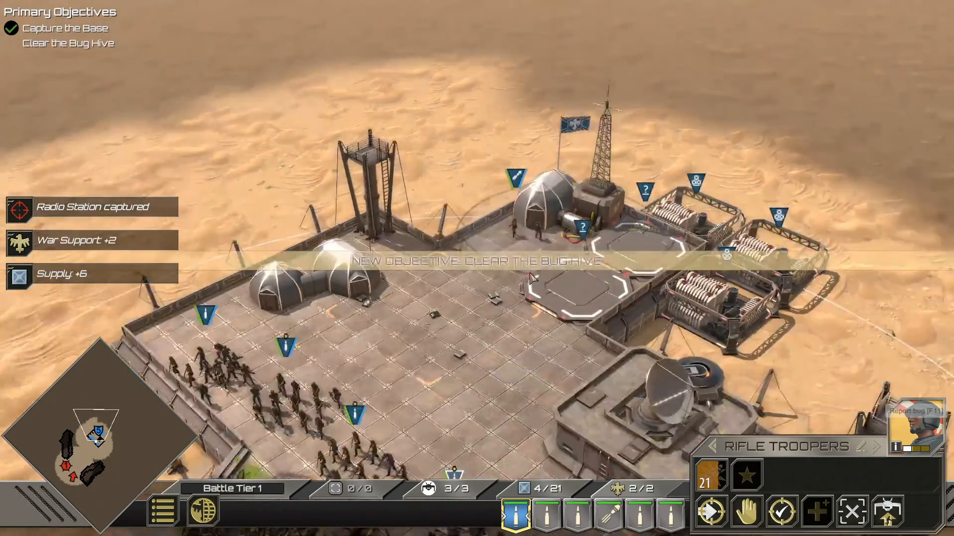
Step: Build a Support Center on the delivery platform beside the Radio Station and call in two Combat Engineer squads
left_click(655, 263)
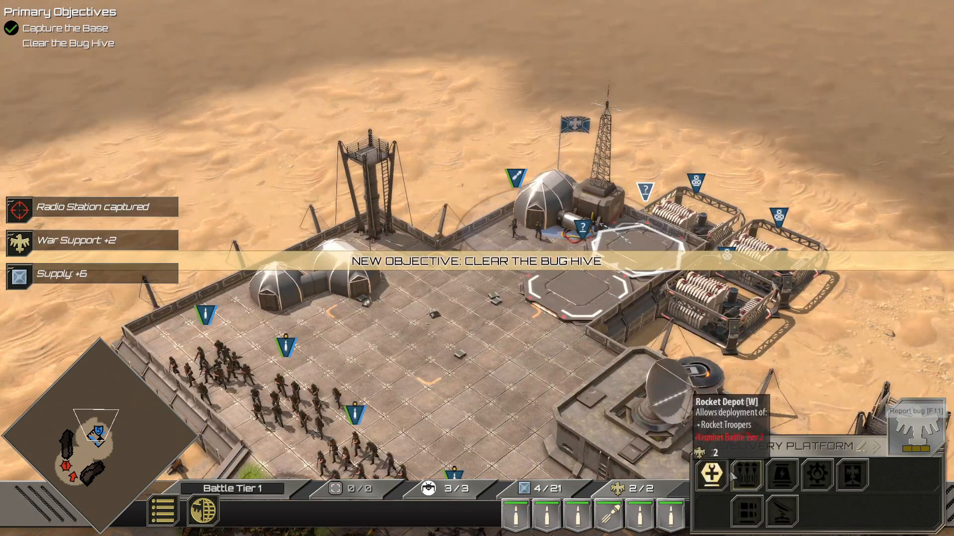
left_click(713, 475)
left_click(546, 198)
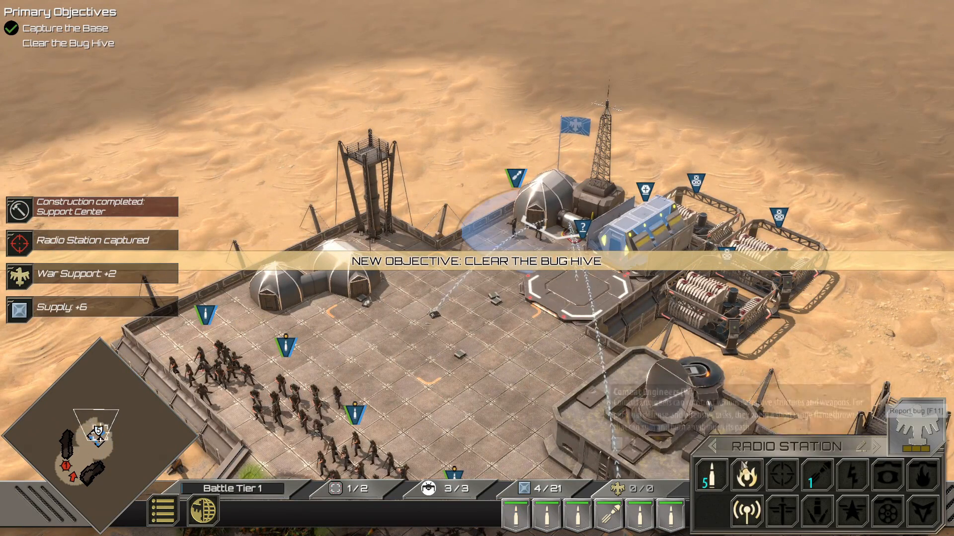
left_click(747, 478)
left_click(753, 483)
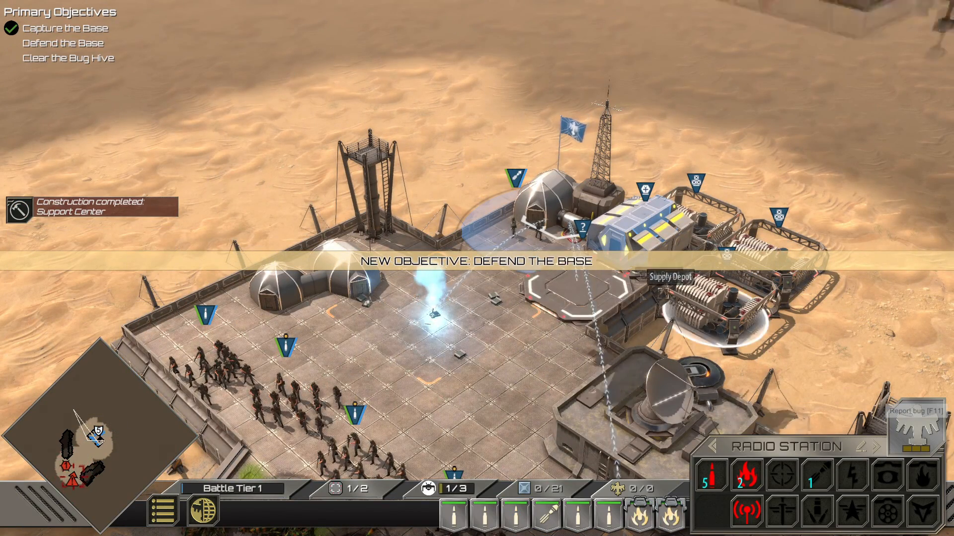
Step: Spread the Rocket Troopers and the first Rifle Troopers squads over the platform, covering the edge beyond the entrance ramp
left_click(518, 239)
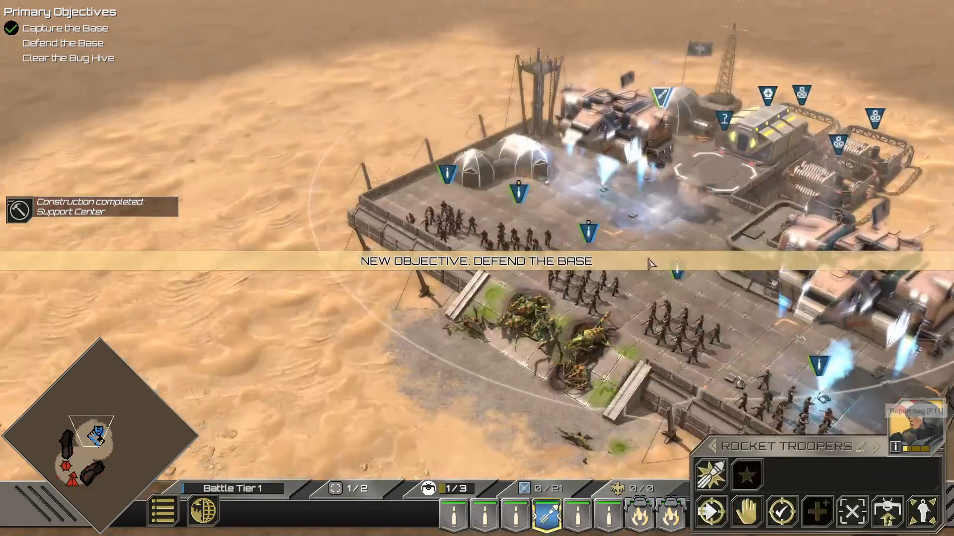
left_click(504, 240)
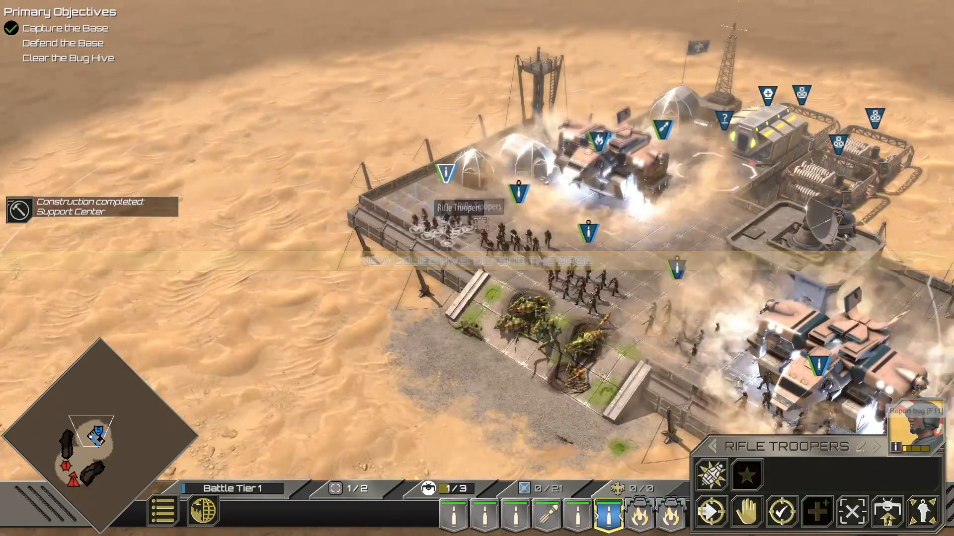
left_click(502, 237)
right_click(463, 229)
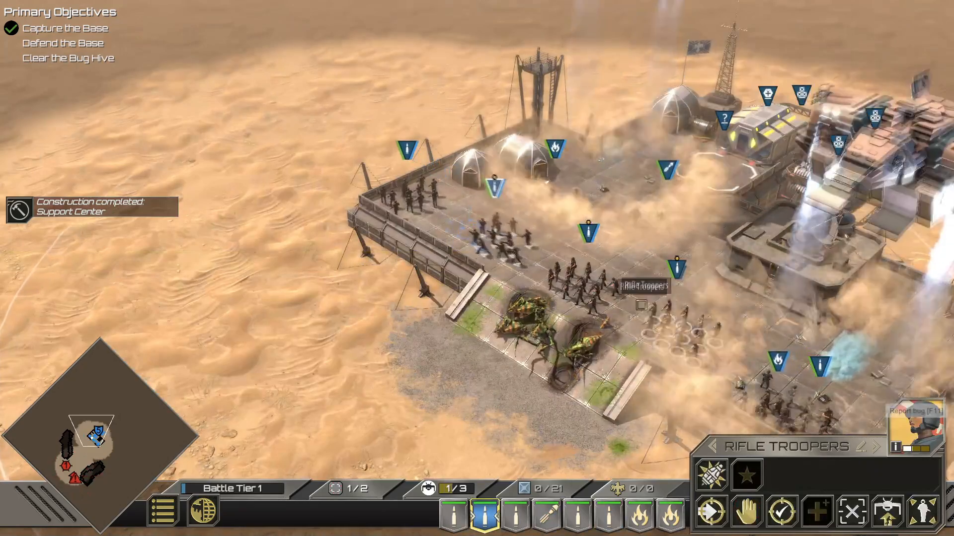
Step: Position the Combat Engineers and the remaining Rifle Troopers squads along the platform's front edge, covering the ramp and the near corner
left_click(571, 197)
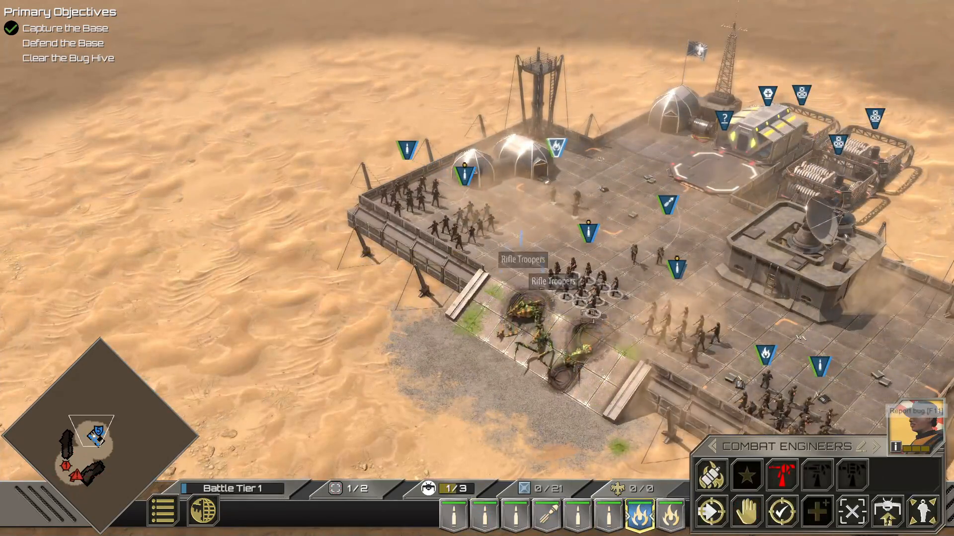
key("d")
key("s")
left_click(667, 343)
right_click(638, 354)
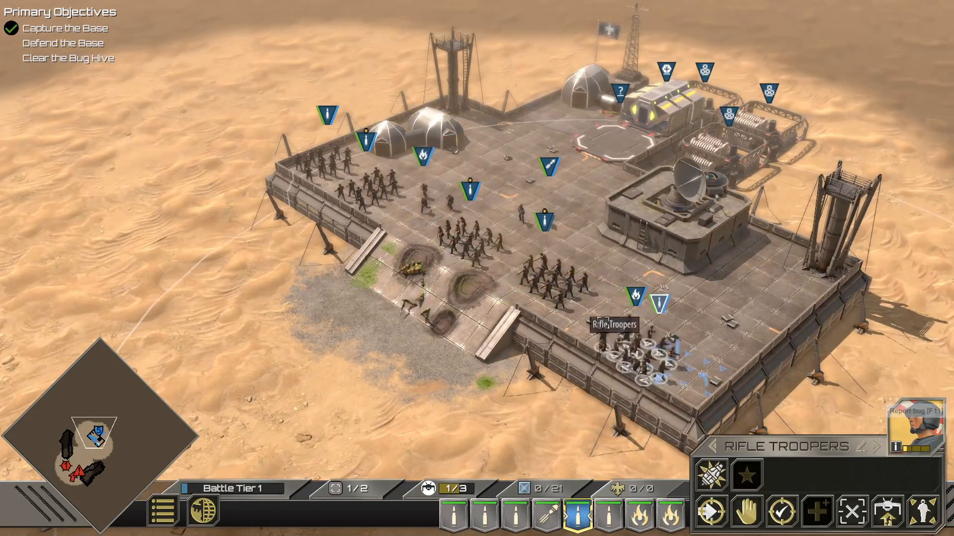
left_click(569, 301)
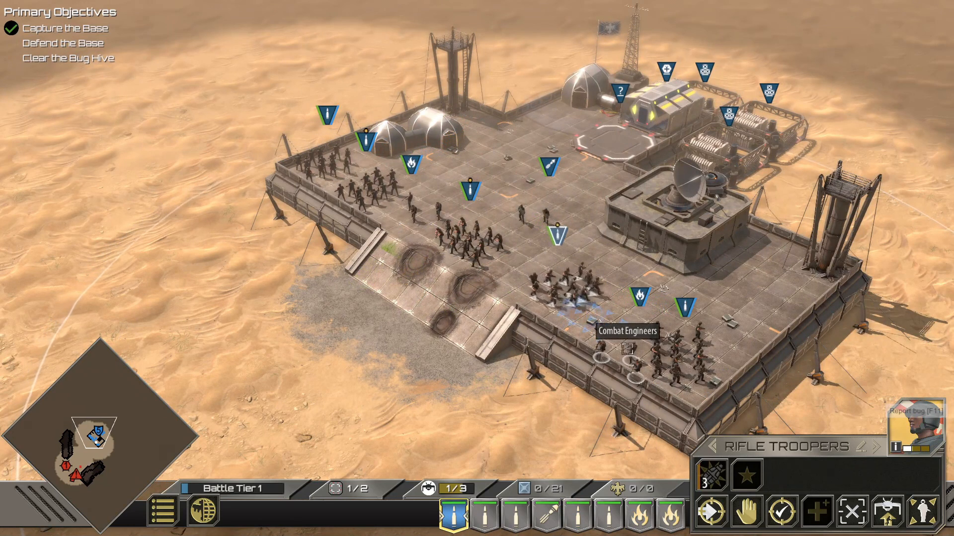
left_click(568, 305)
right_click(528, 273)
left_click(619, 248)
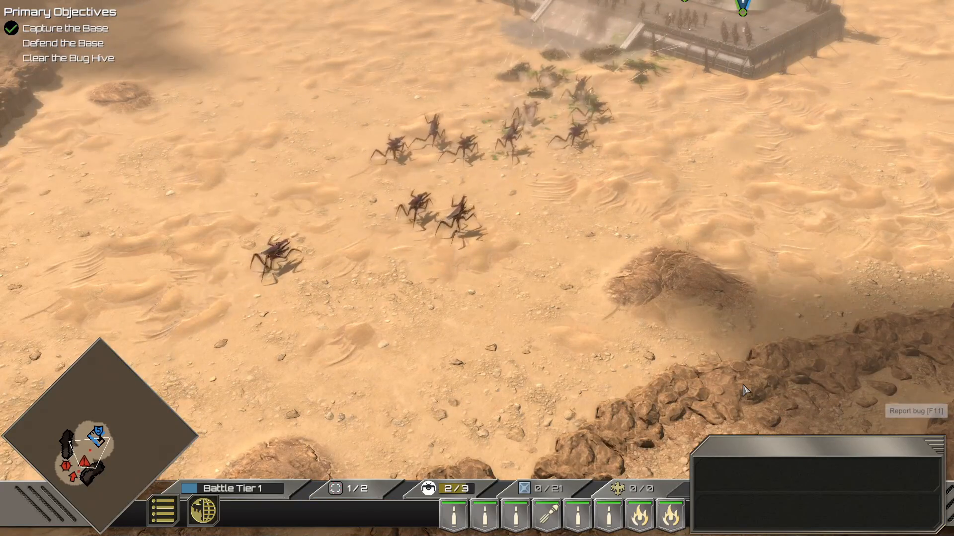
Step: Send the five Rifle Troopers squads down the ramp and across the desert toward the bugs near the rock plateau
key("w")
key("d")
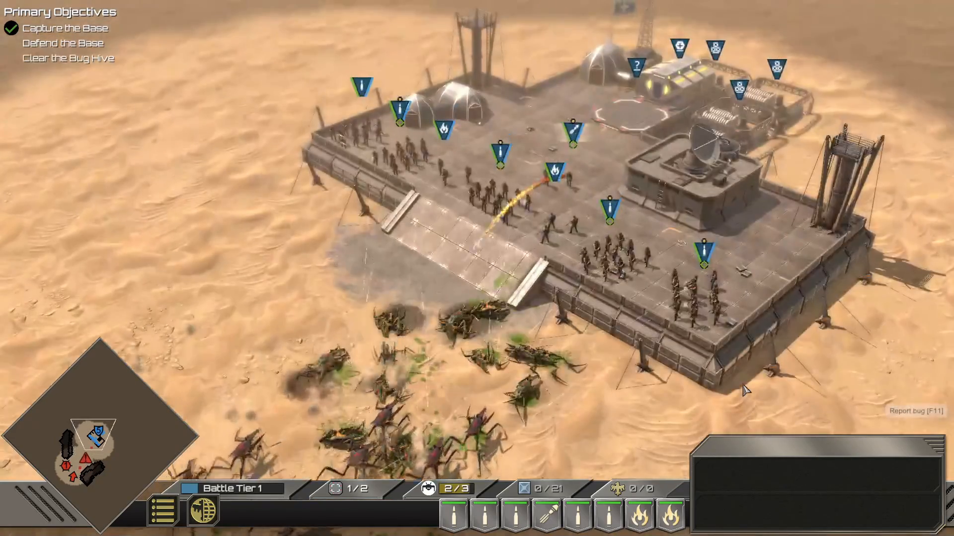
key("s")
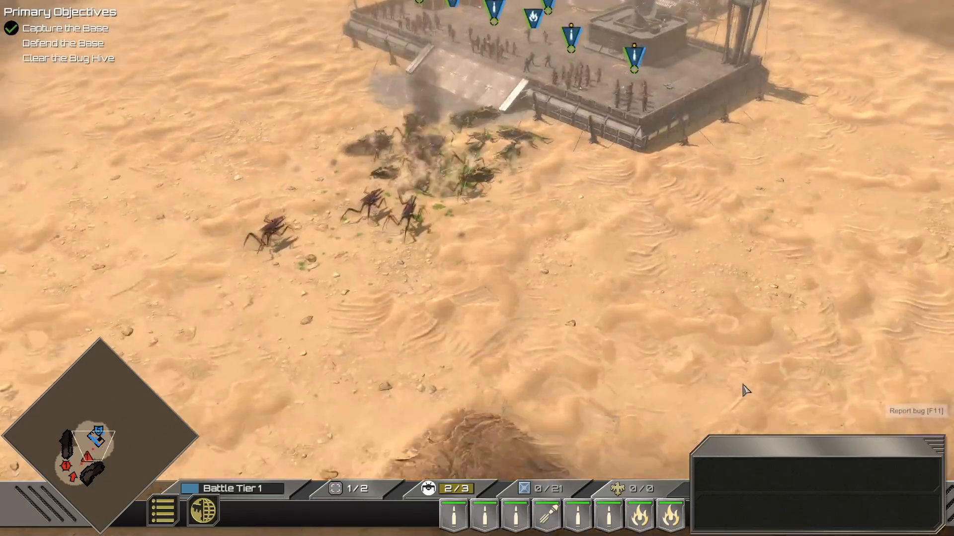
key("w")
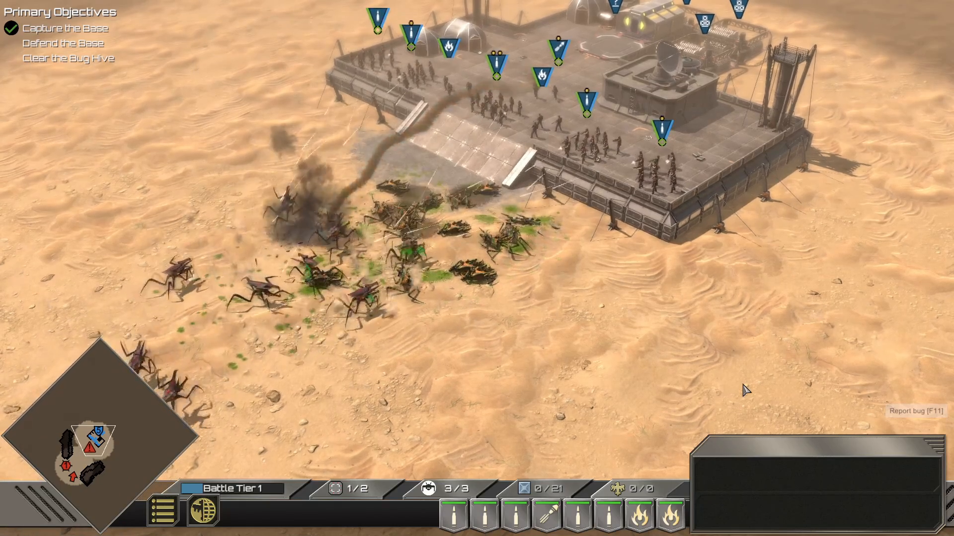
key("w")
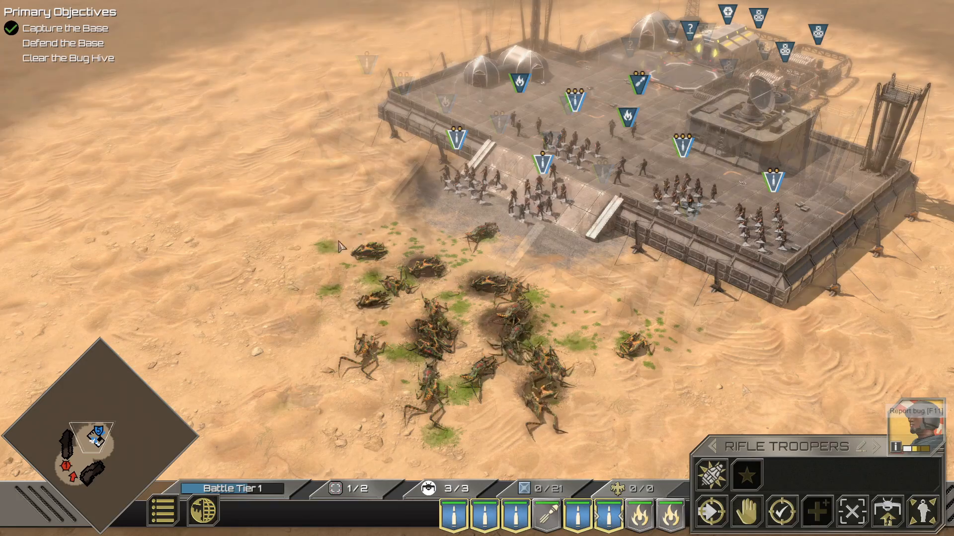
right_click(325, 253)
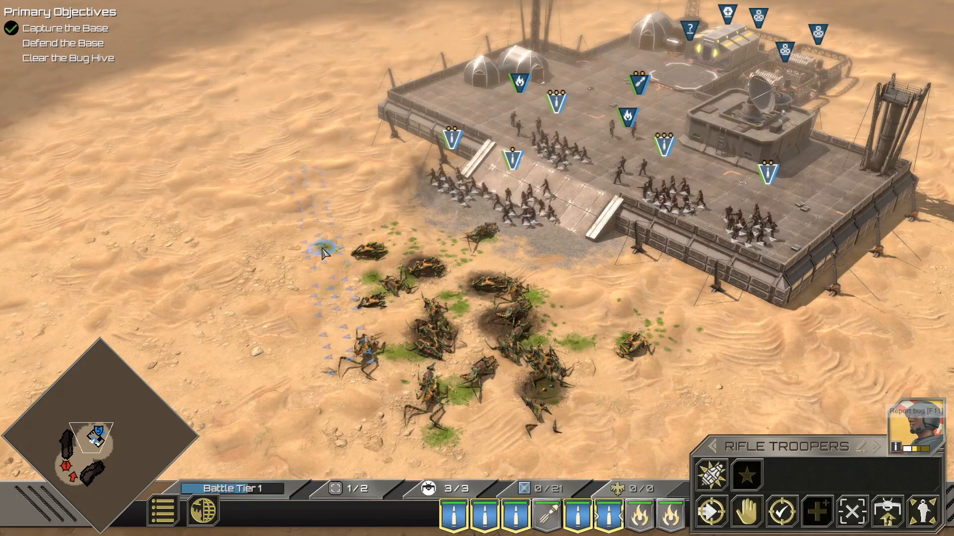
middle_click_drag(320, 250, 566, 155)
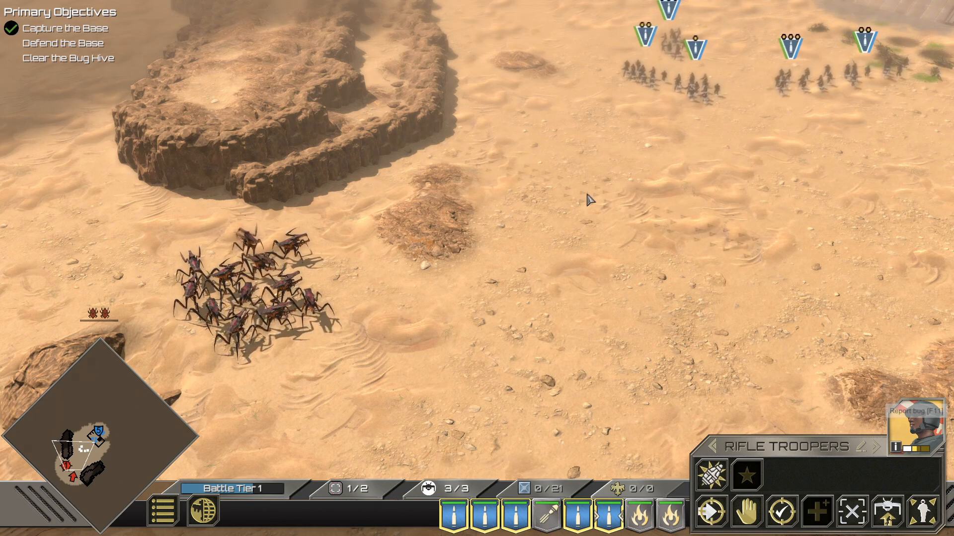
right_click(585, 185)
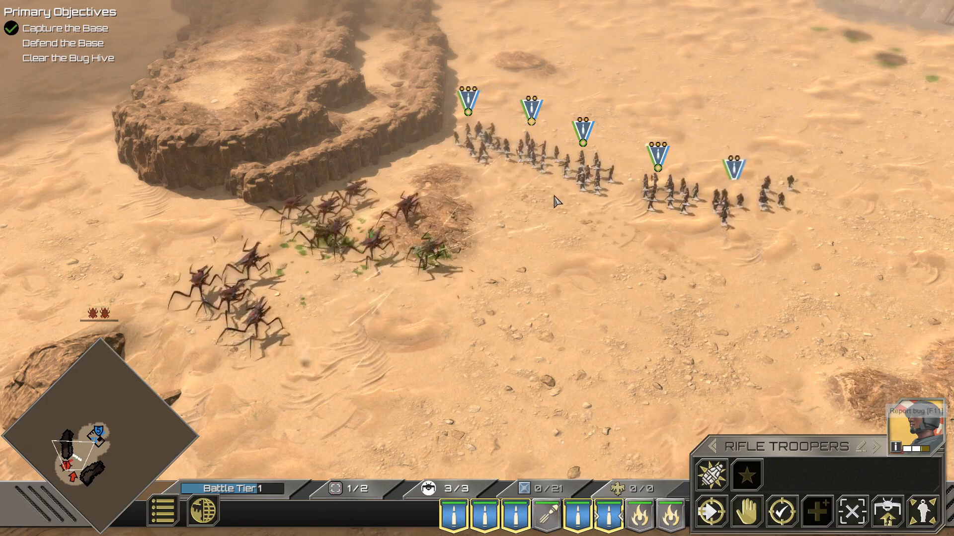
Step: Move two Rifle Troopers squads out to the flank facing the hive, and advance the other three beside the rock plateau
left_click_drag(635, 134, 796, 288)
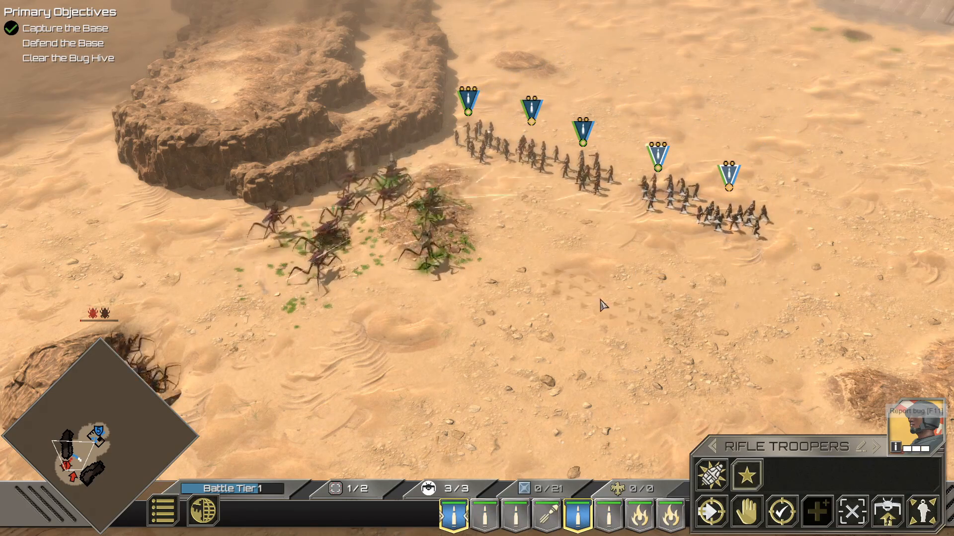
right_click(528, 314)
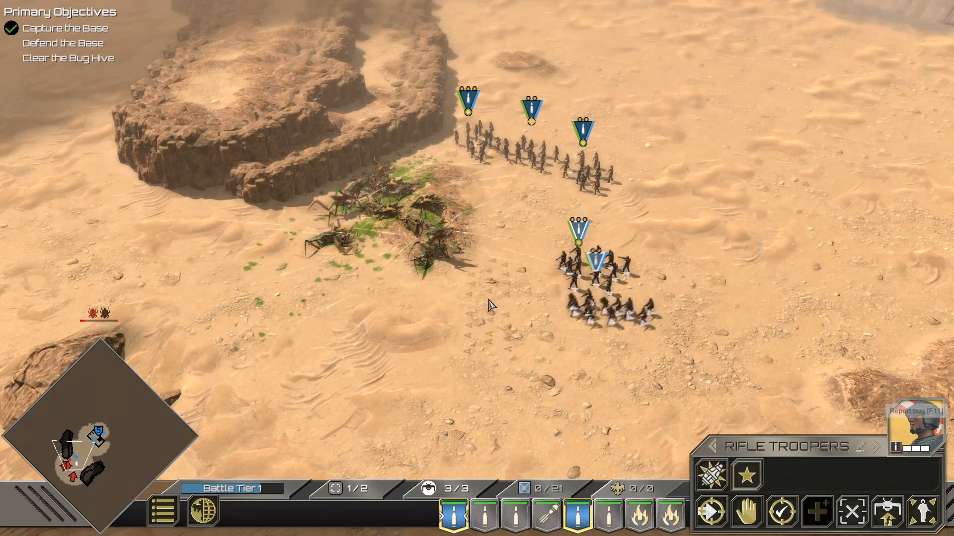
left_click_drag(430, 94, 617, 170)
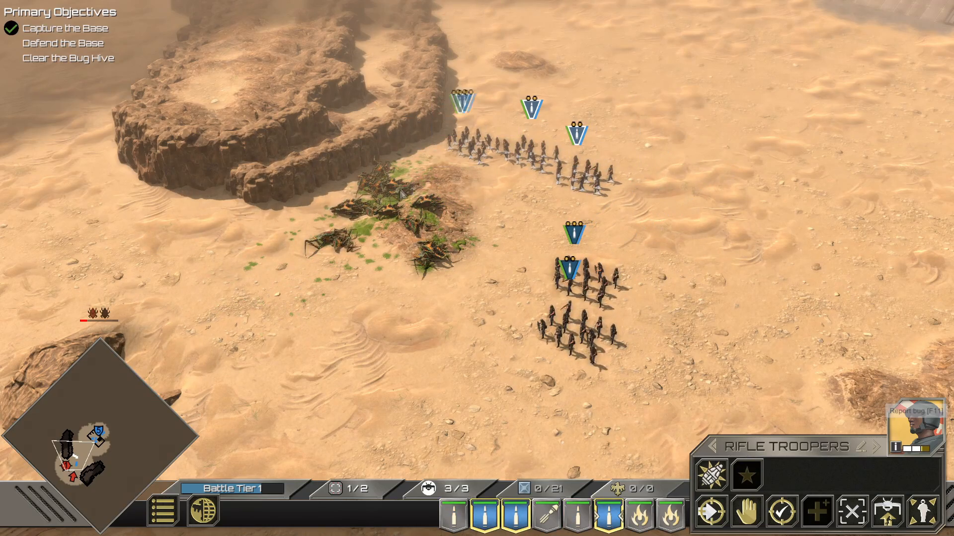
key("a")
key("s")
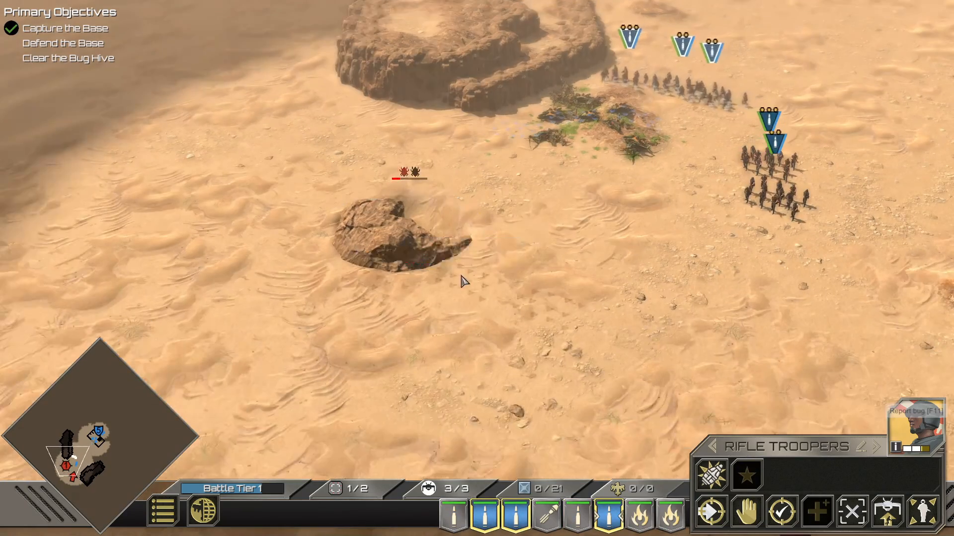
key("d")
key("w")
Step: Advance the two flanking Rifle Troopers squads across the open sand toward the bug hive, ending with no squad selected
left_click_drag(693, 198, 733, 284)
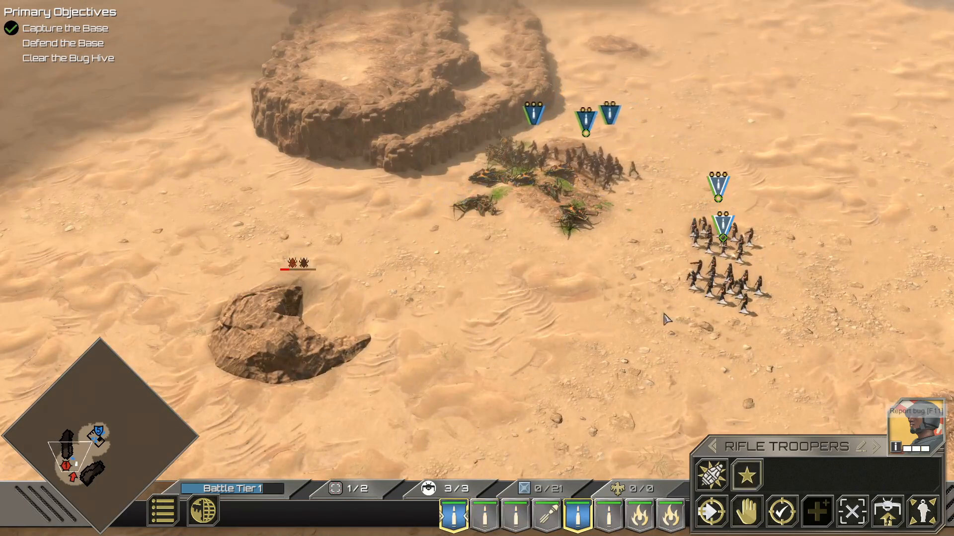
right_click(598, 300)
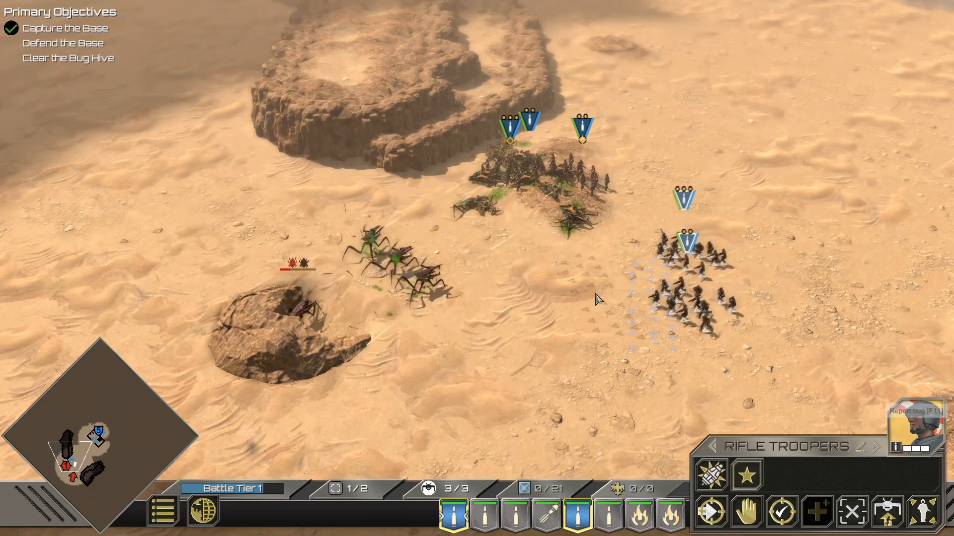
right_click(598, 397)
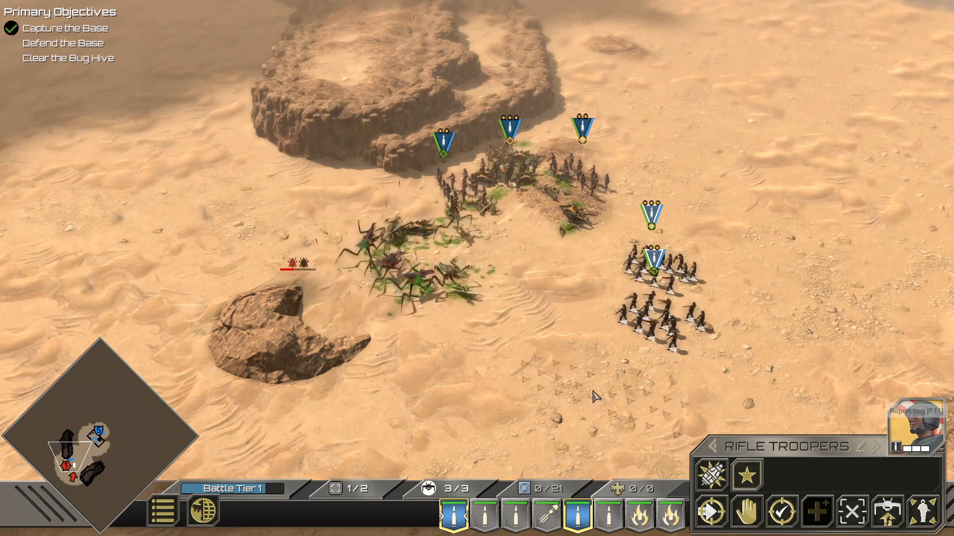
mouse_move(281, 354)
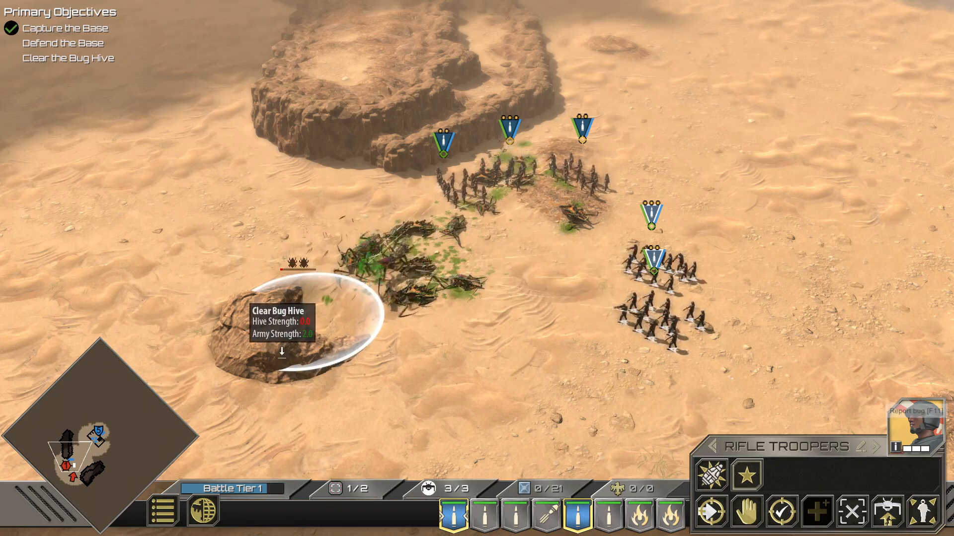
right_click(499, 392)
left_click(499, 392)
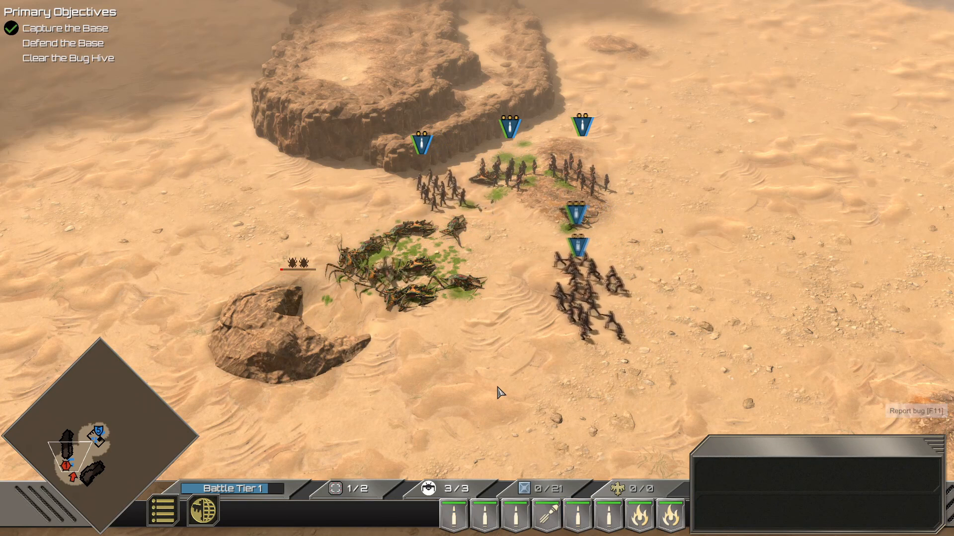